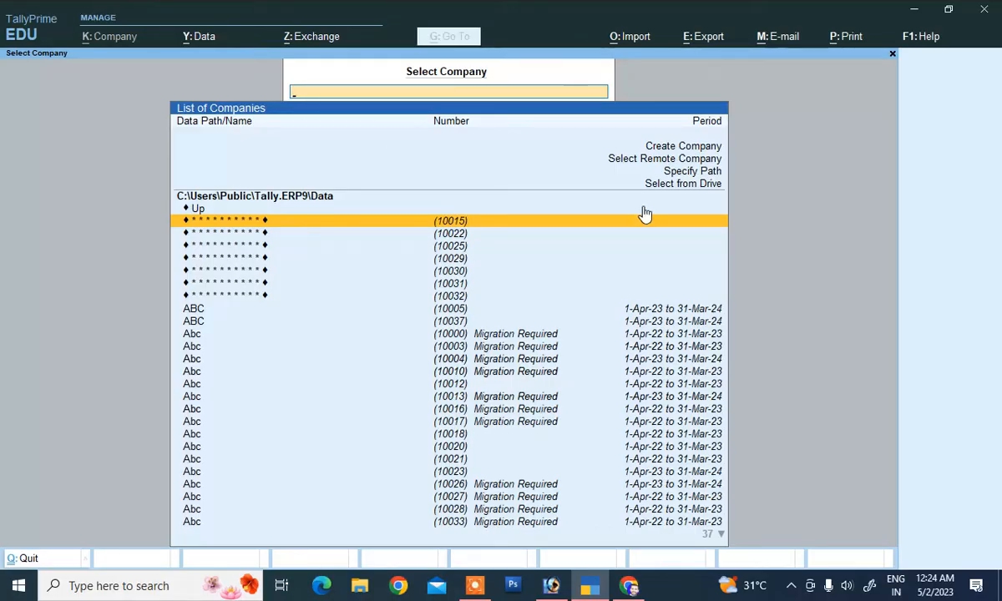
# Start creating a new company named Abc, using the same mailing name and leaving the address blank.
pyautogui.click(670, 153)
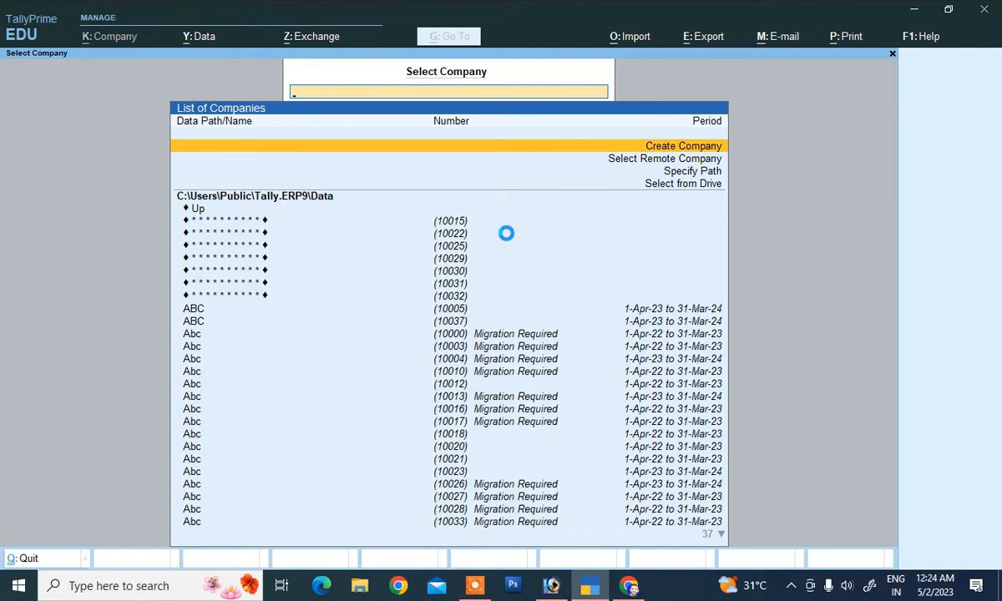
pyautogui.write('Ab')
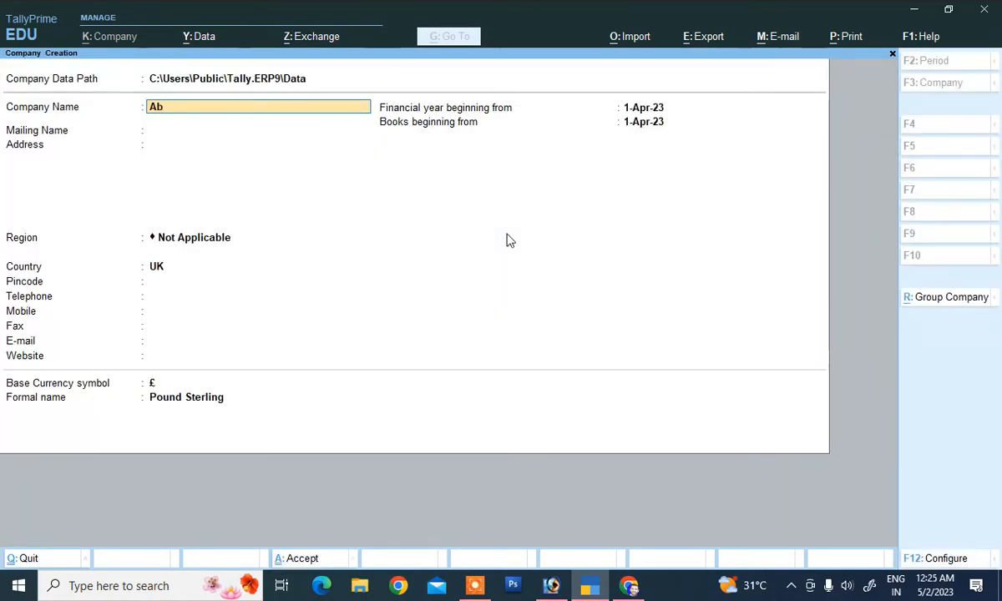
pyautogui.write('c')
pyautogui.press('Return')
pyautogui.press('Return')
pyautogui.press('Return')
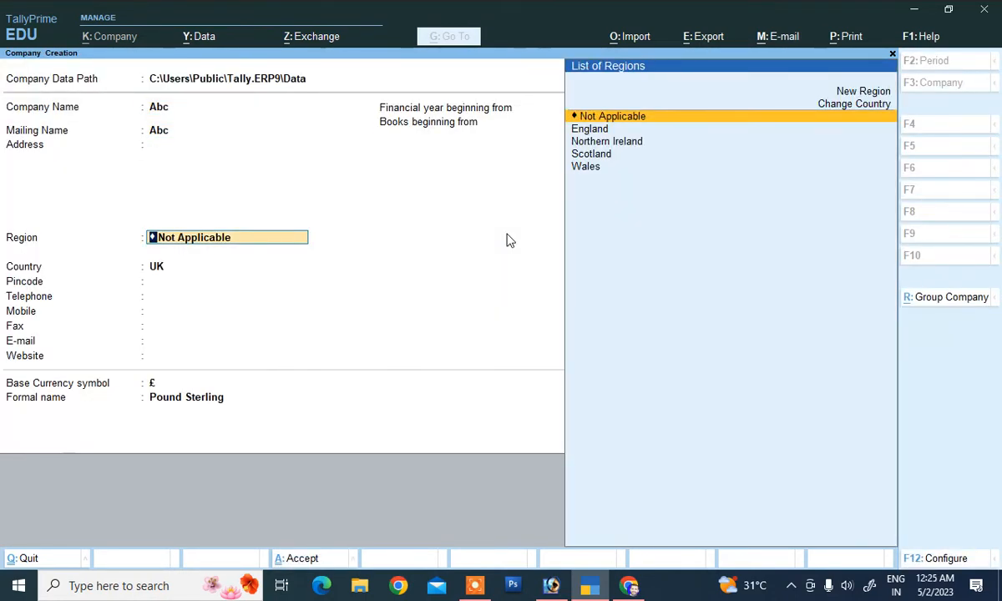
# Change the company's country to India.
pyautogui.write('I')
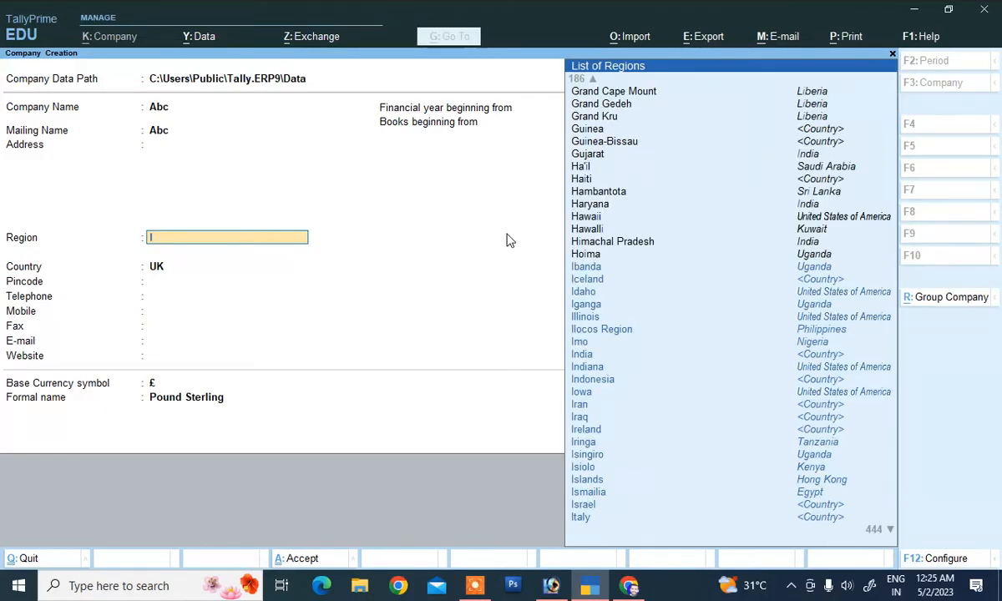
pyautogui.press('Down')
pyautogui.press('Down')
pyautogui.press('Down')
pyautogui.press('Down')
pyautogui.press('Down')
pyautogui.press('Down')
pyautogui.press('Down')
pyautogui.press('Down')
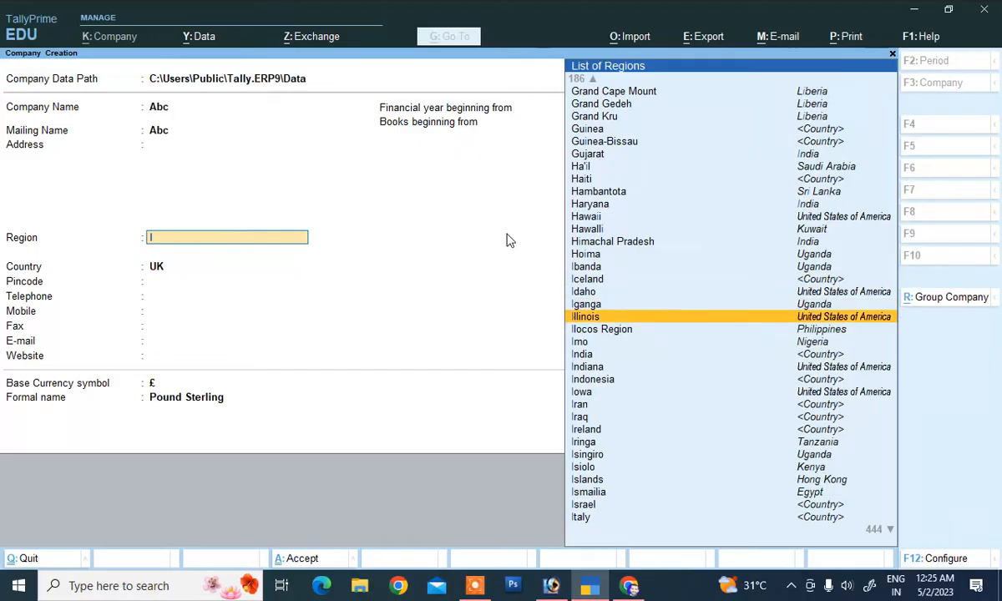
pyautogui.press('Return')
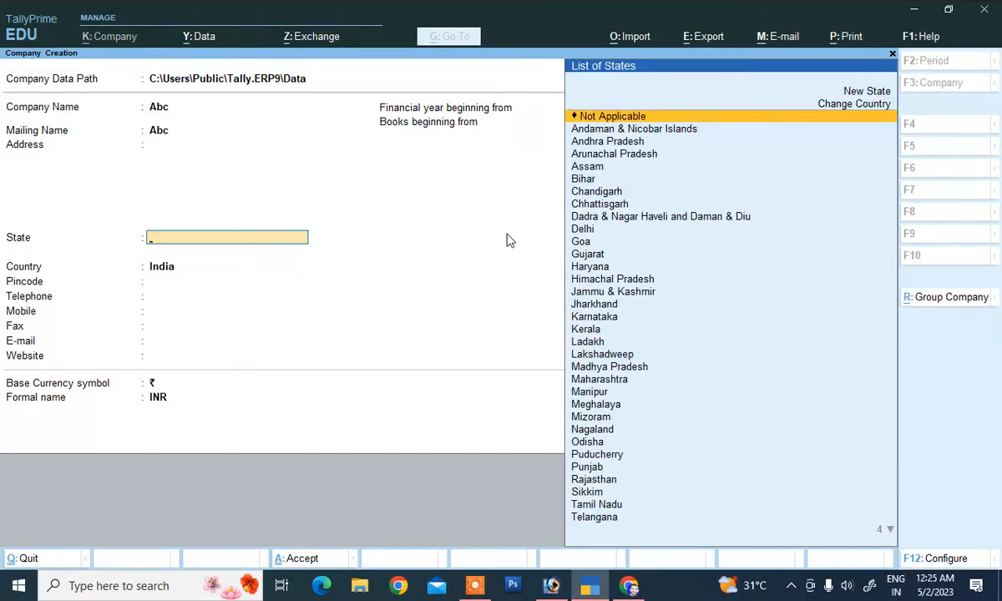
# Set the company's state to Delhi.
pyautogui.write('D')
pyautogui.press('Down')
pyautogui.press('Down')
pyautogui.press('Down')
pyautogui.press('Down')
pyautogui.press('Down')
pyautogui.press('Down')
pyautogui.press('Down')
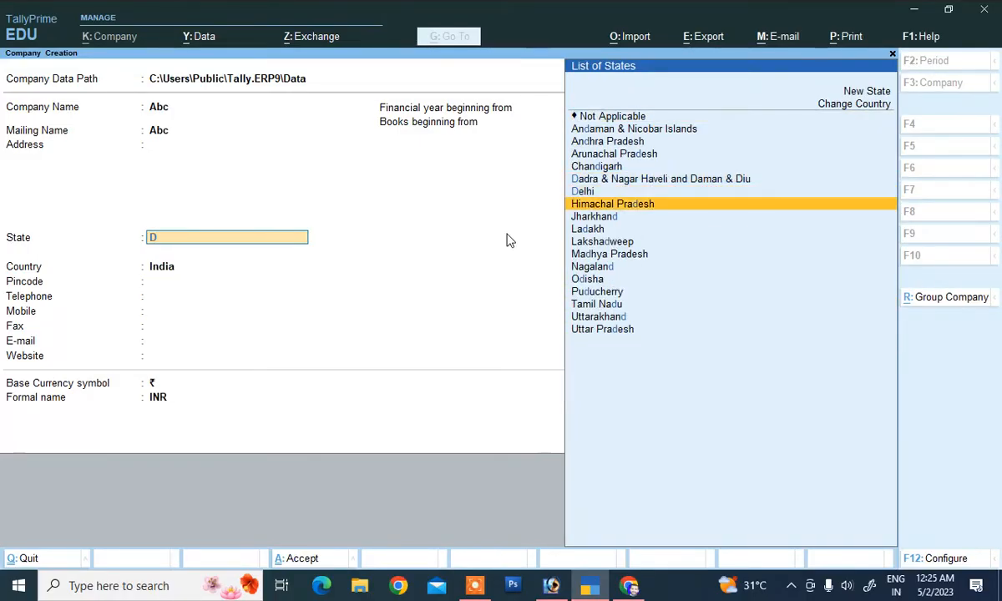
pyautogui.press('Up')
pyautogui.press('Return')
# Leave the contact fields blank, keep the ₹ symbol and INR as base currency, and create the company.
pyautogui.press('Return')
pyautogui.press('Return')
pyautogui.press('Return')
pyautogui.press('Return')
pyautogui.press('Return')
pyautogui.press('Return')
pyautogui.press('Return')
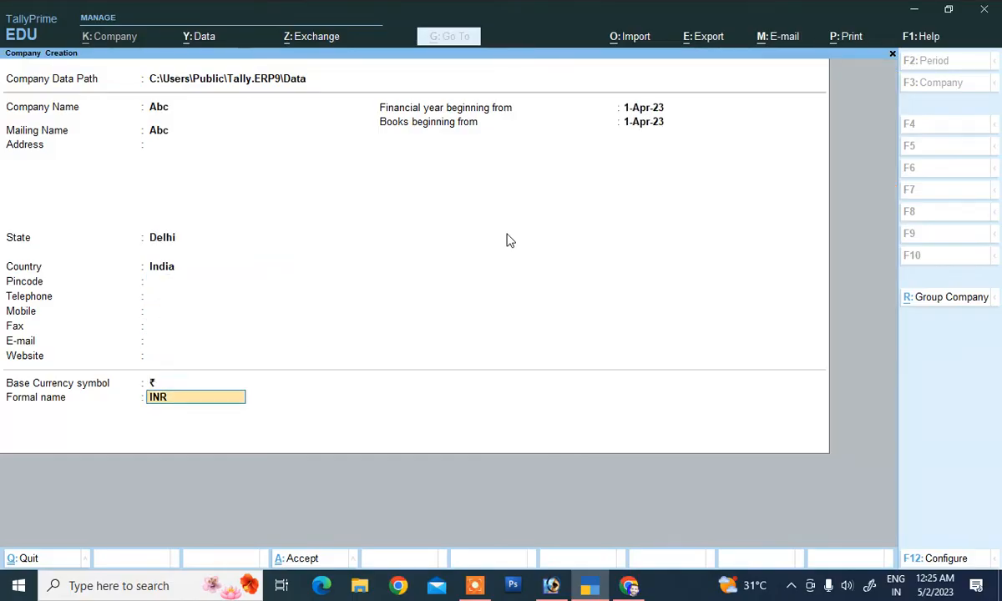
pyautogui.press('Return')
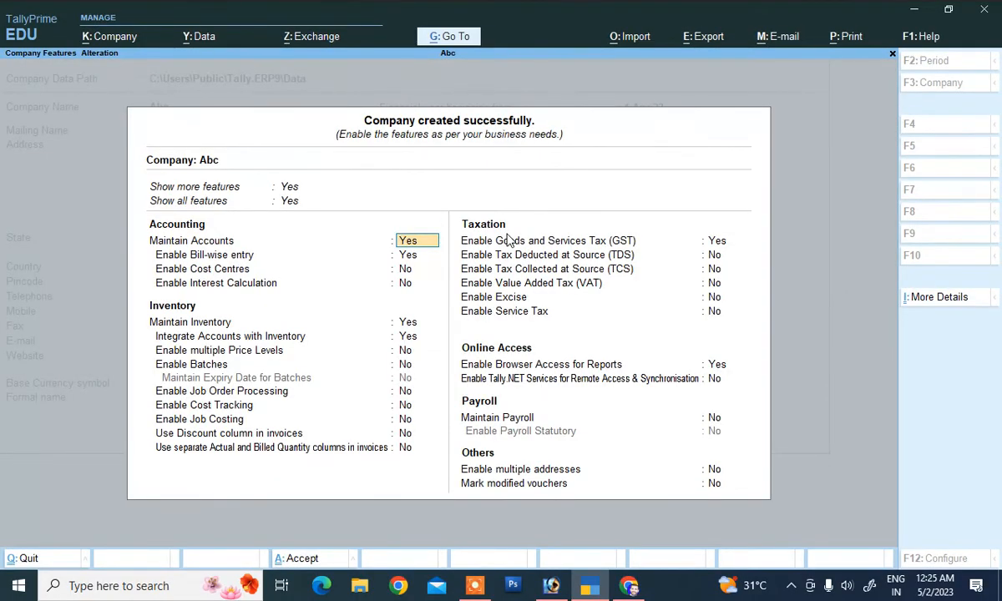
# Keep the default accounting and inventory features for the company Abc.
pyautogui.press('Return')
pyautogui.press('Return')
pyautogui.press('Return')
pyautogui.press('Return')
pyautogui.press('Return')
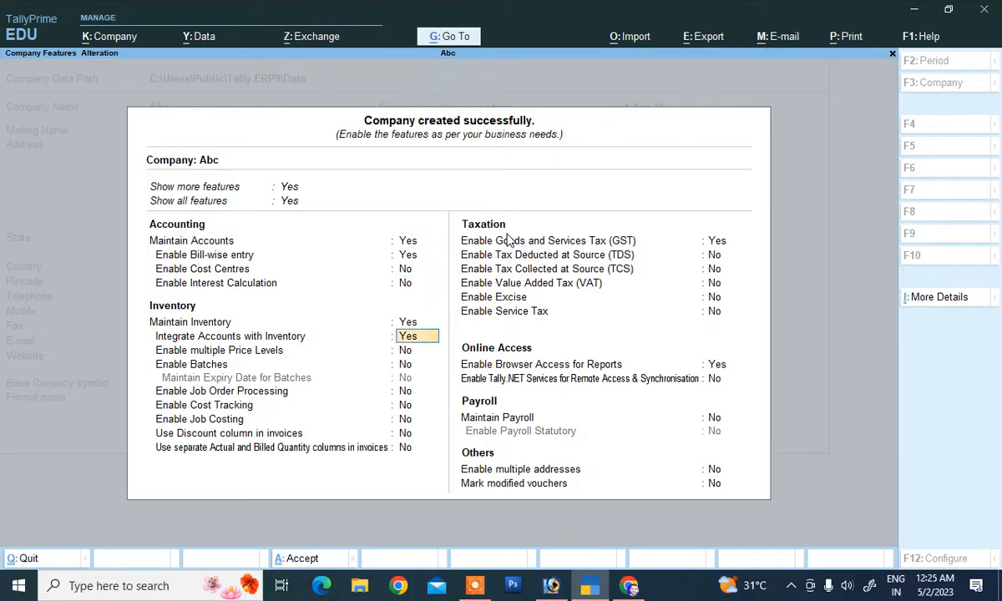
pyautogui.press('Return')
pyautogui.press('Return')
pyautogui.press('Return')
pyautogui.press('Return')
pyautogui.press('Return')
pyautogui.press('Return')
pyautogui.press('Return')
pyautogui.press('Return')
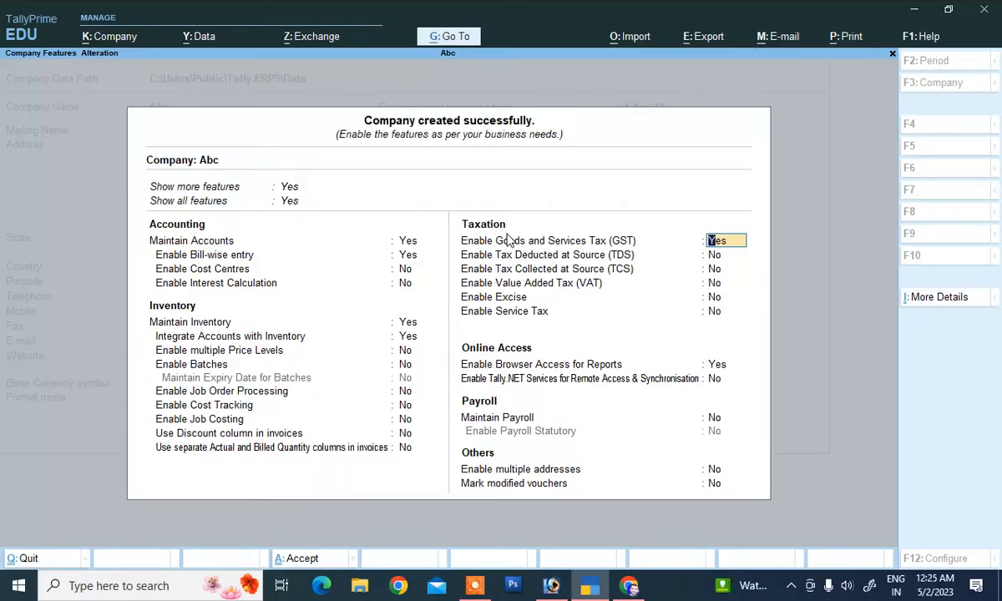
# Keep GST enabled and enter the company's GSTIN/UIN in the GST details, with Regular registration and monthly GSTR1.
pyautogui.press('Return')
pyautogui.press('Return')
pyautogui.press('Return')
pyautogui.press('Return')
pyautogui.press('Return')
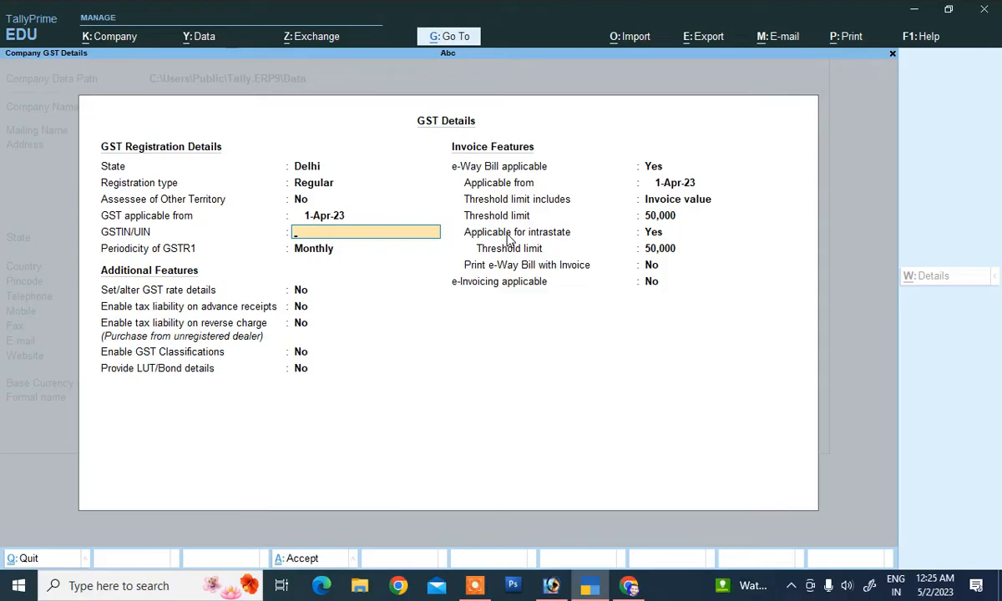
pyautogui.write('HJGHJ5456')
pyautogui.press('Return')
pyautogui.press('Return')
pyautogui.press('Return')
pyautogui.press('Return')
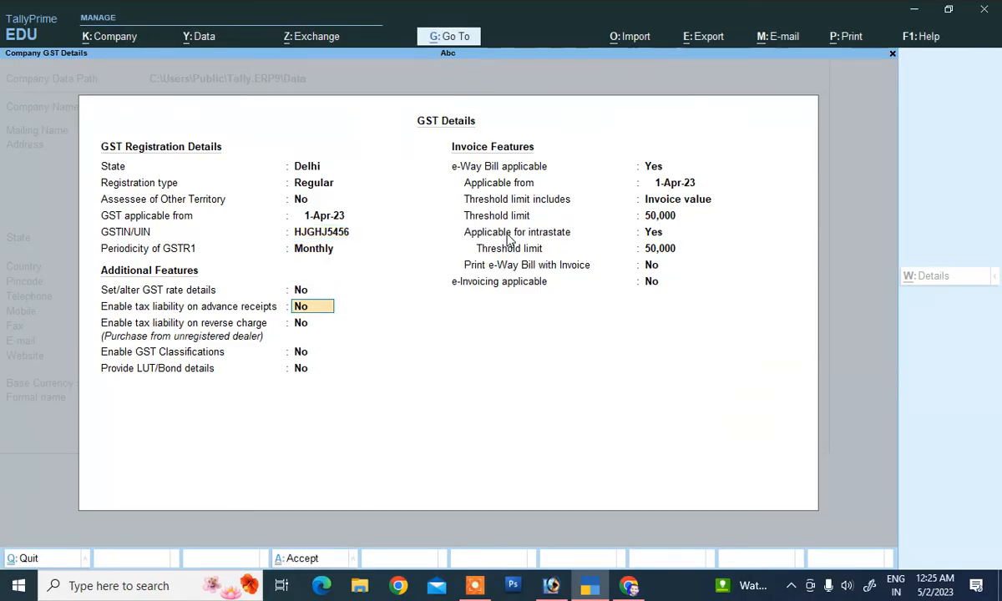
# Keep the remaining additional and e-Way Bill defaults and save the company's GST details.
pyautogui.press('Return')
pyautogui.press('Return')
pyautogui.press('Return')
pyautogui.press('Return')
pyautogui.press('Return')
pyautogui.press('Return')
pyautogui.press('Return')
pyautogui.press('Return')
pyautogui.press('Return')
pyautogui.press('Return')
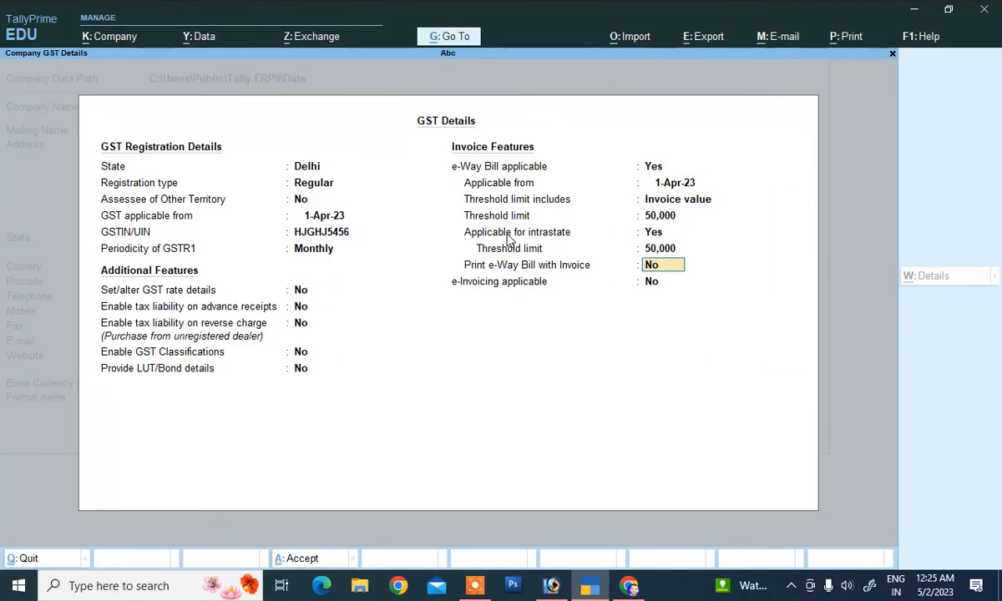
pyautogui.press('Return')
pyautogui.press('Return')
pyautogui.press('Return')
pyautogui.press('Return')
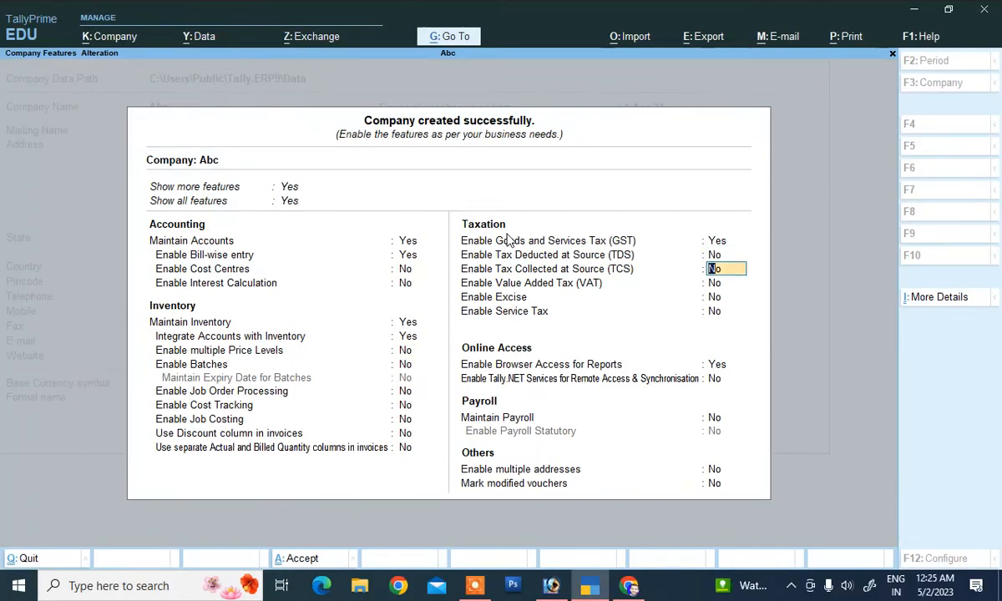
# Keep the remaining taxation, online access, payroll and other features at their defaults and save the company features.
pyautogui.press('Return')
pyautogui.press('Return')
pyautogui.press('Return')
pyautogui.press('Return')
pyautogui.press('Return')
pyautogui.press('Return')
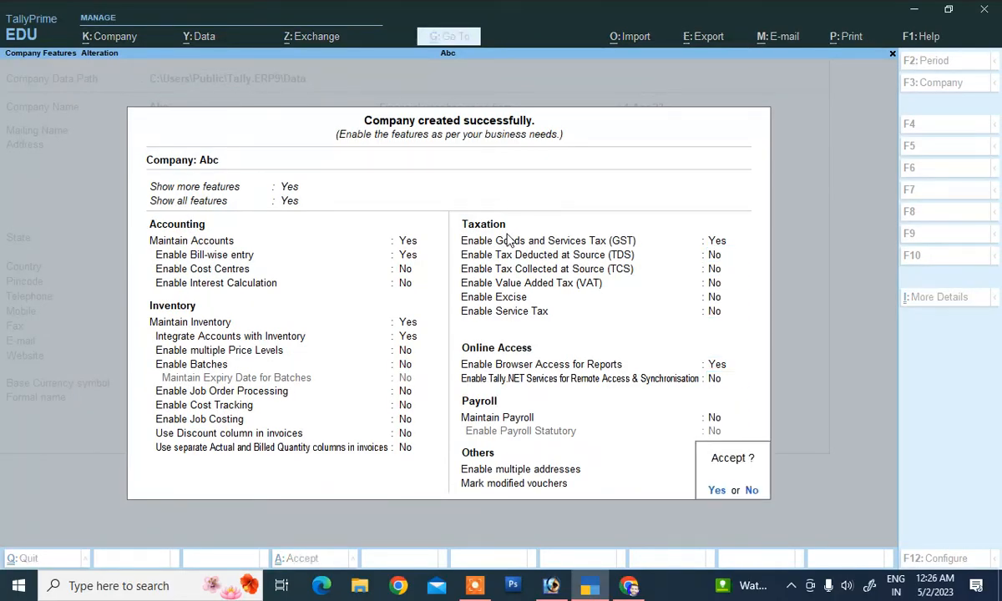
pyautogui.press('Return')
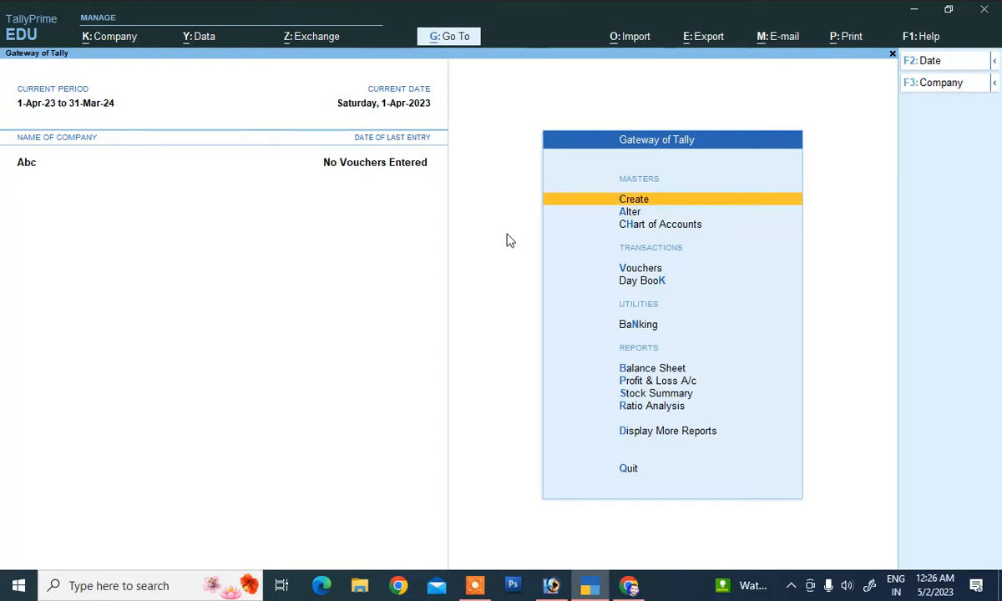
# Start a new ledger named Purchase 5 % under Purchase Accounts, with ledger type Not Applicable and GST applicable.
pyautogui.press('Return')
pyautogui.press('Down')
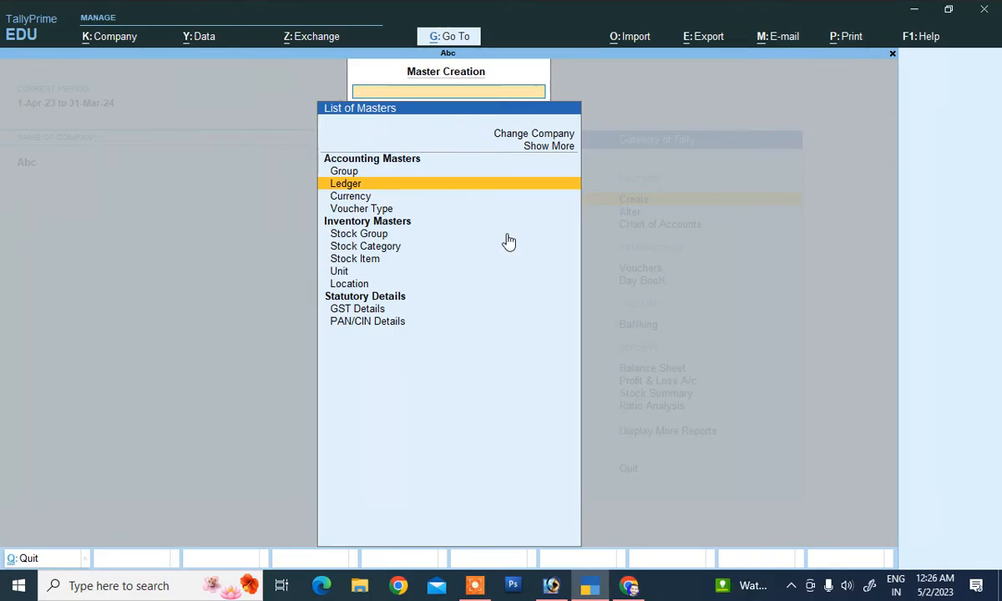
pyautogui.press('Return')
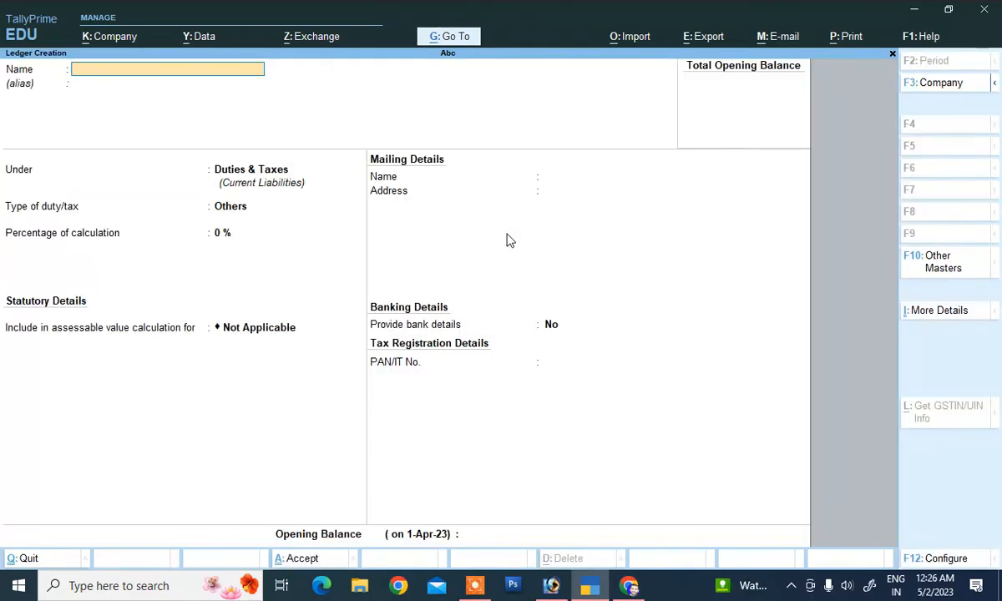
pyautogui.write('Purchase 5 %')
pyautogui.press('Return')
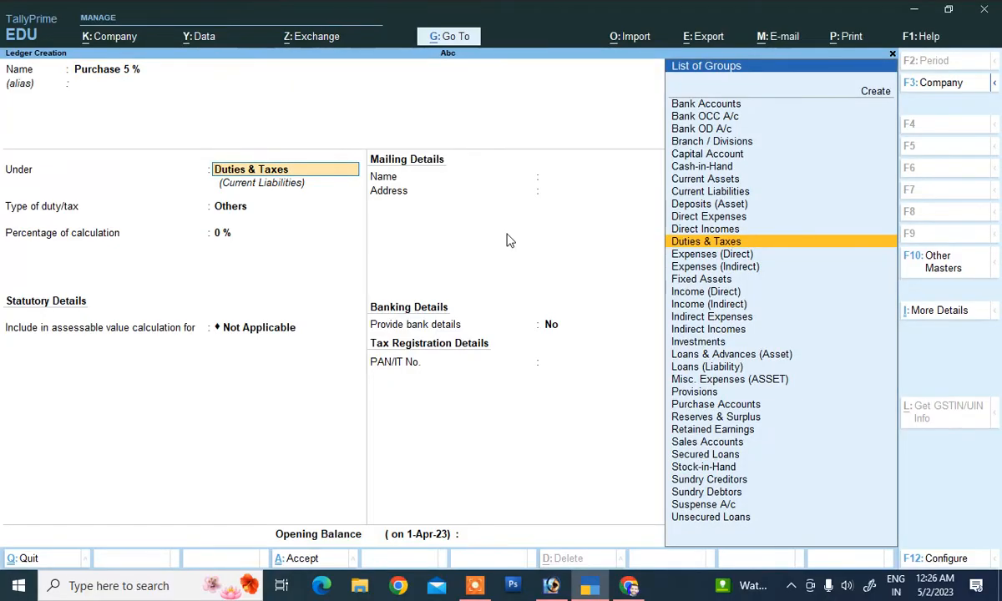
pyautogui.write('P')
pyautogui.press('Down')
pyautogui.press('Return')
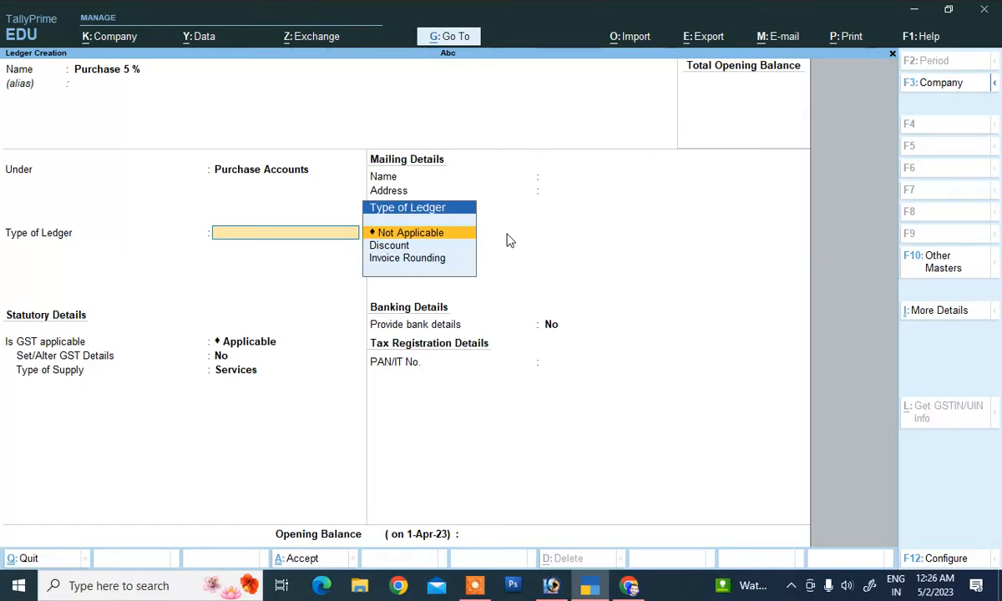
pyautogui.press('Return')
pyautogui.press('Return')
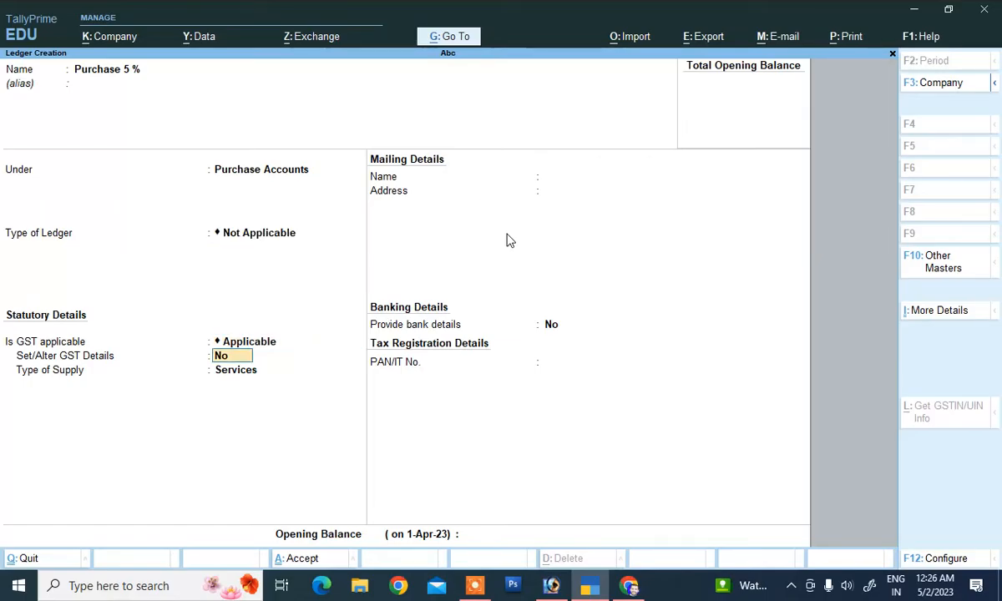
# Enable GST details for the Purchase 5 % ledger and enter Goods as the description, leaving HSN/SAC blank.
pyautogui.press('y')
pyautogui.press('Return')
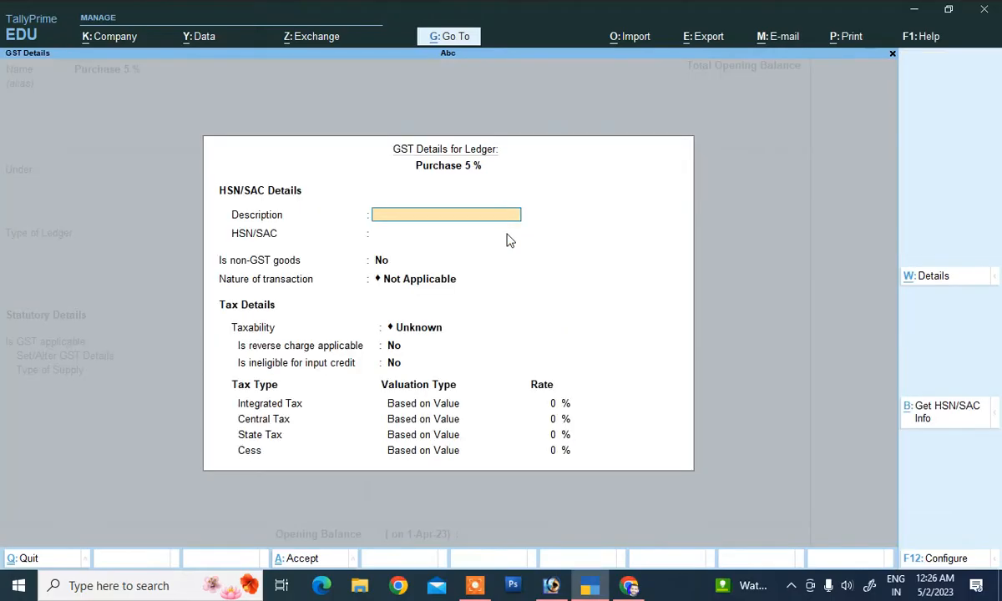
pyautogui.write('Goods')
pyautogui.press('Return')
pyautogui.press('Return')
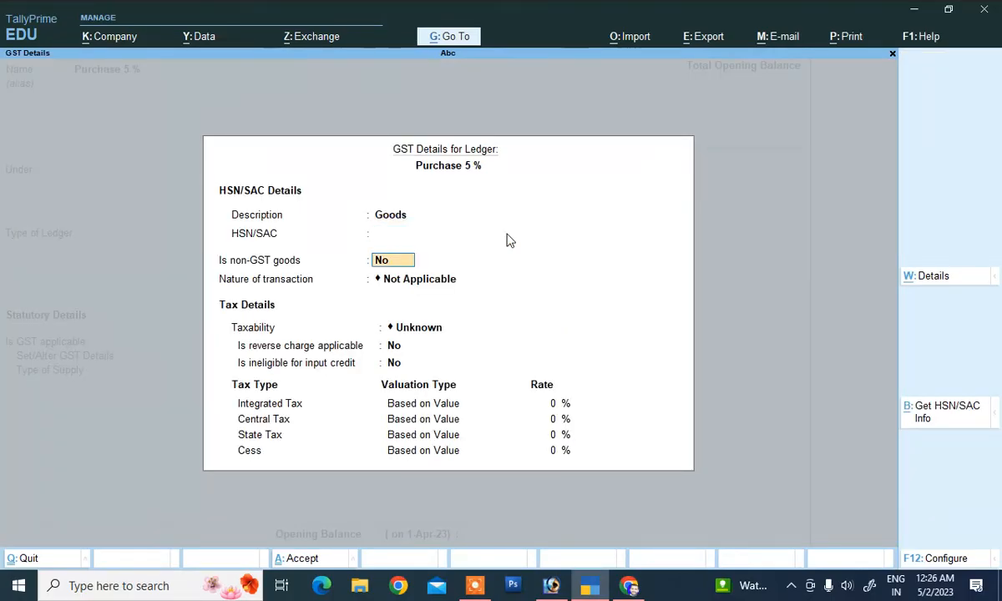
# Keep non-GST goods at No and set the nature of transaction to Purchase Taxable.
pyautogui.press('Return')
pyautogui.press('Down')
pyautogui.press('Down')
pyautogui.press('Down')
pyautogui.press('Down')
pyautogui.press('Down')
pyautogui.press('Down')
pyautogui.press('Down')
pyautogui.press('Down')
pyautogui.press('Down')
pyautogui.press('Down')
pyautogui.press('Down')
pyautogui.press('Down')
pyautogui.press('Down')
pyautogui.press('Down')
pyautogui.press('Down')
pyautogui.press('Down')
pyautogui.press('Down')
pyautogui.press('Down')
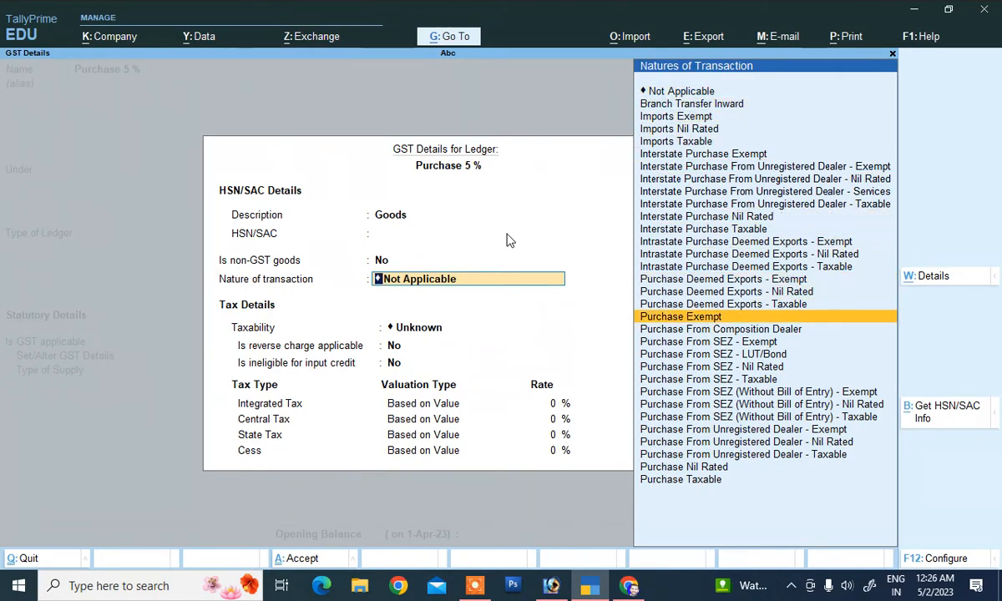
pyautogui.press('Up')
pyautogui.press('Down')
pyautogui.press('Down')
pyautogui.press('Down')
pyautogui.press('Down')
pyautogui.press('Down')
pyautogui.press('Down')
pyautogui.press('Down')
pyautogui.press('Down')
pyautogui.press('Down')
pyautogui.press('Down')
pyautogui.press('Down')
pyautogui.press('Down')
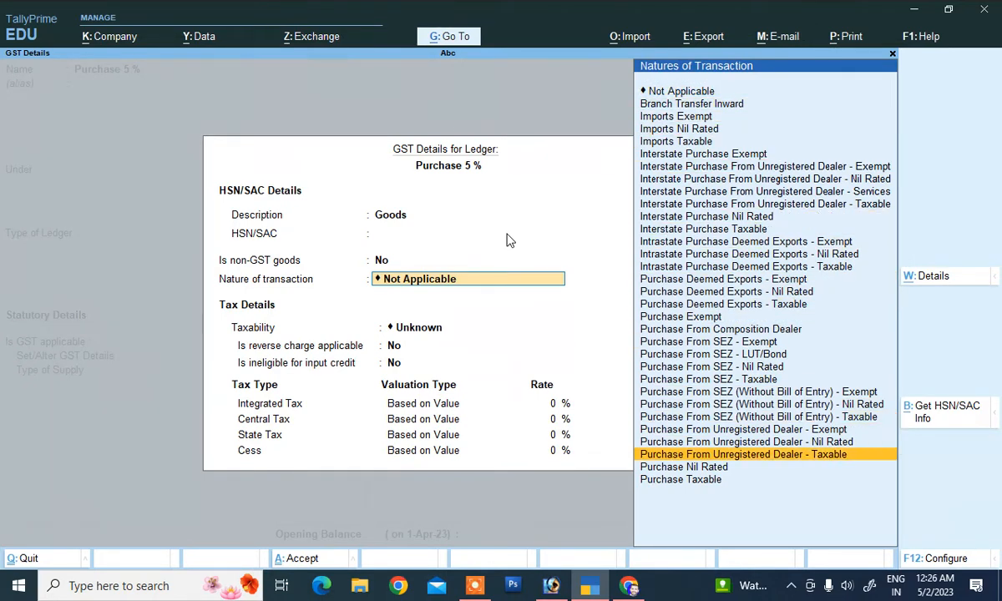
pyautogui.press('Down')
pyautogui.press('Down')
pyautogui.press('Return')
# Set the integrated tax rate to 5 %, keep cess at 0 %, and save the ledger's GST details.
pyautogui.press('Return')
pyautogui.press('Return')
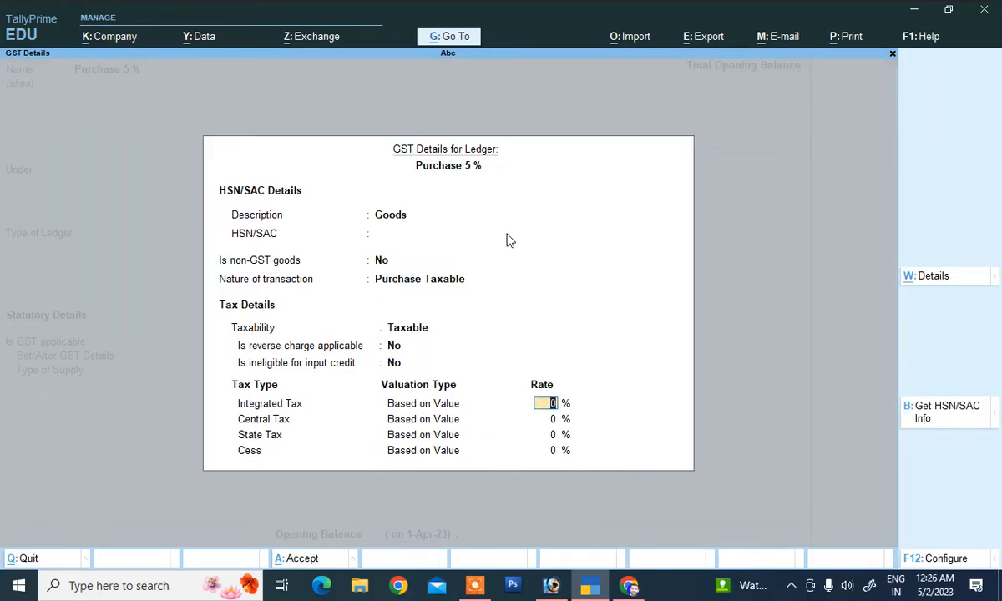
pyautogui.press('Return')
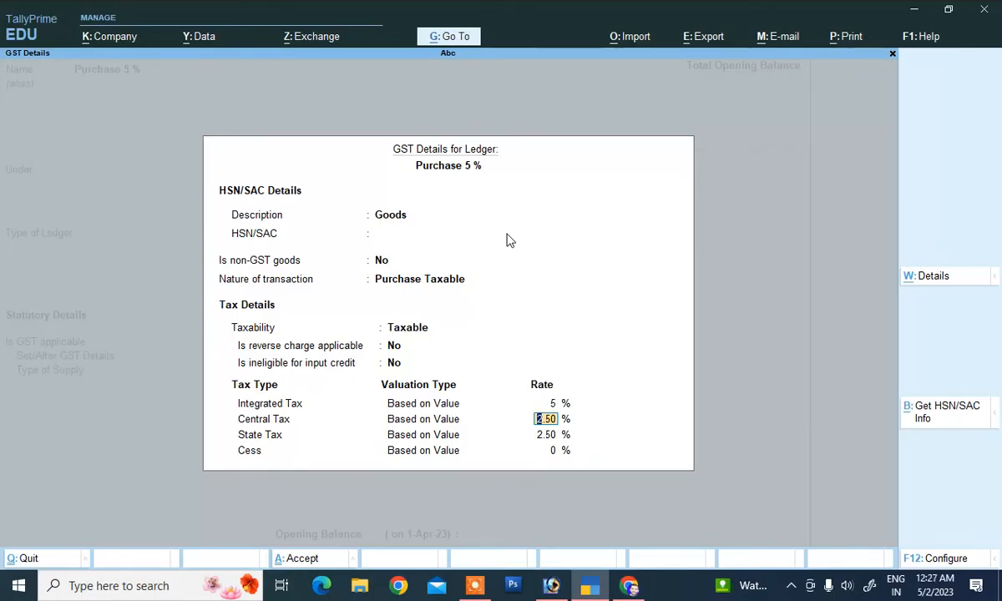
pyautogui.press('Return')
pyautogui.press('Return')
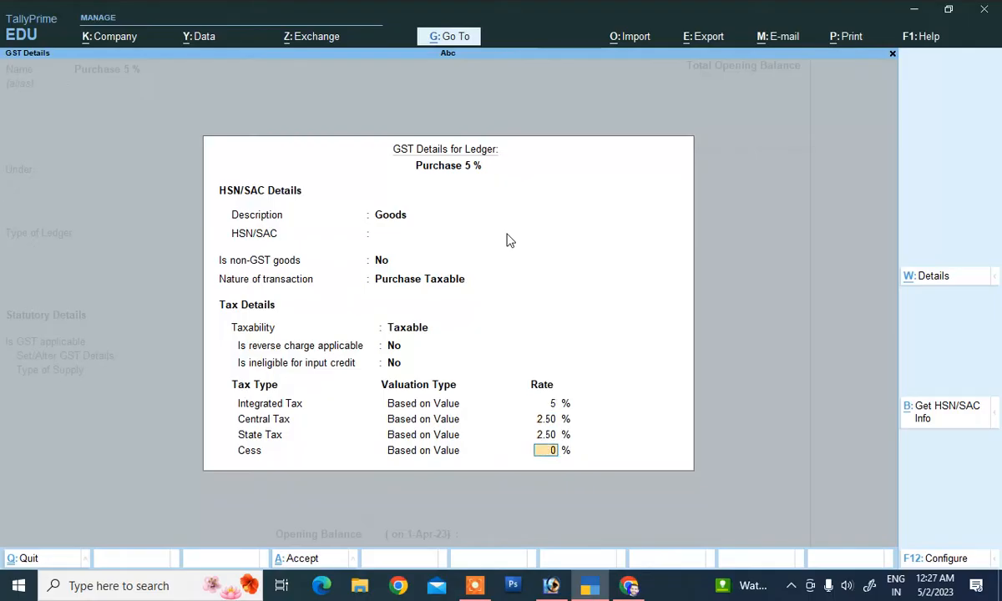
pyautogui.press('Return')
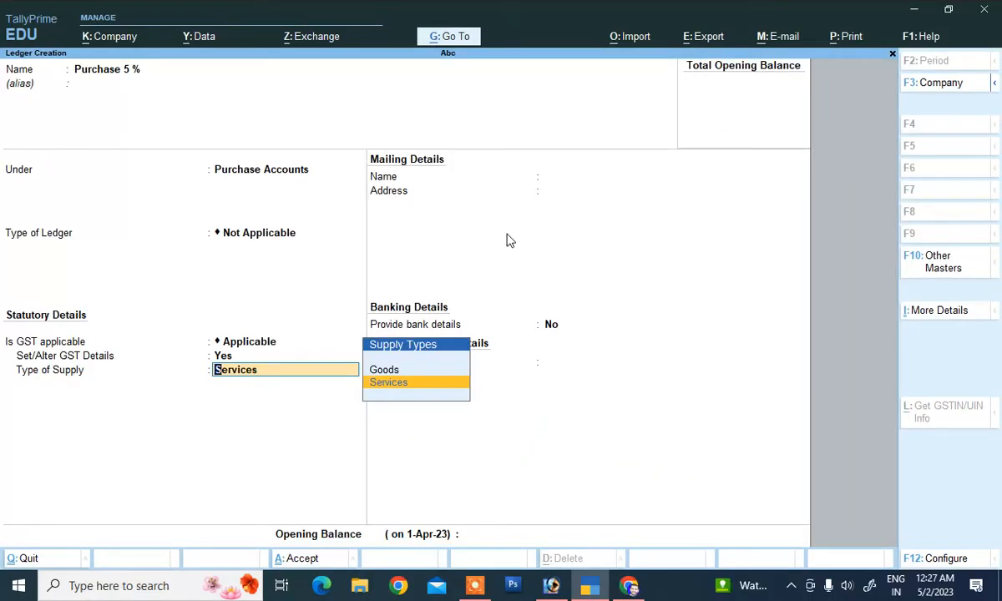
# Set the type of supply to Goods and save the Purchase 5 % ledger.
pyautogui.press('Up')
pyautogui.press('Return')
pyautogui.press('Return')
pyautogui.press('Return')
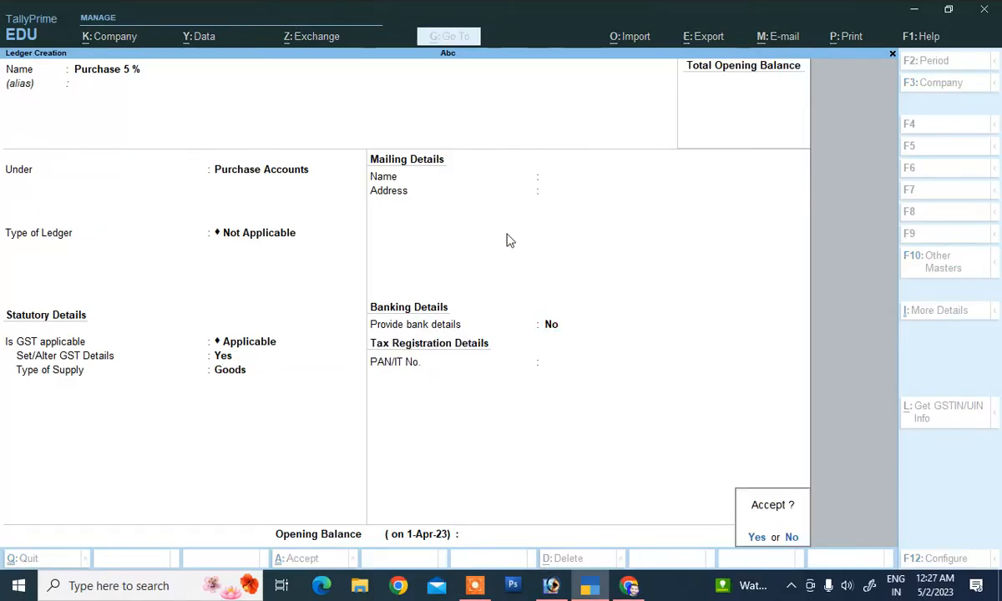
pyautogui.press('Return')
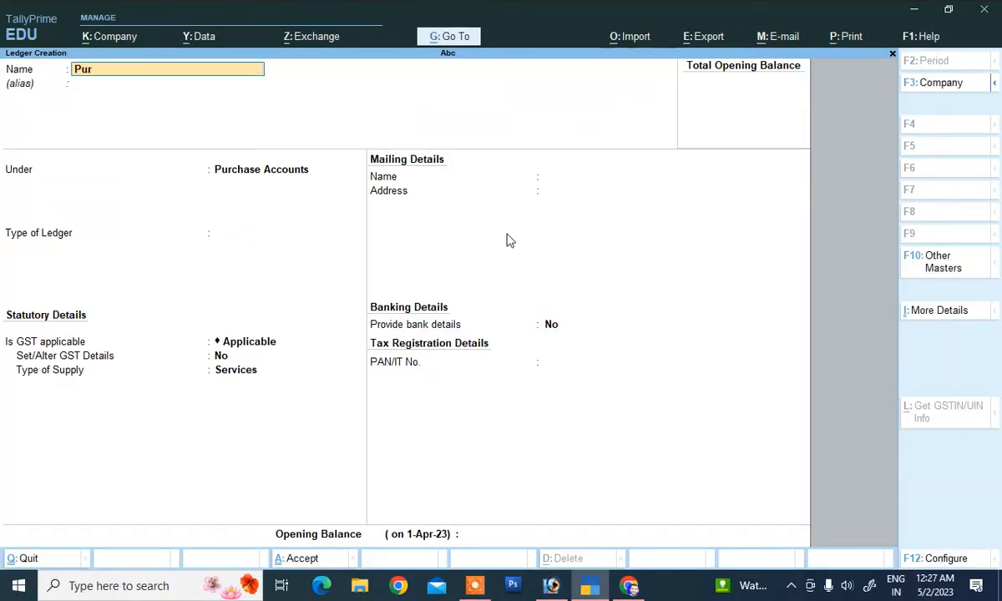
# Start another ledger named Purchase 12 % under Purchase Accounts, with ledger type Not Applicable and GST applicable.
pyautogui.write('Purchase 12 %')
pyautogui.press('Return')
pyautogui.press('Return')
pyautogui.press('Return')
pyautogui.press('Return')
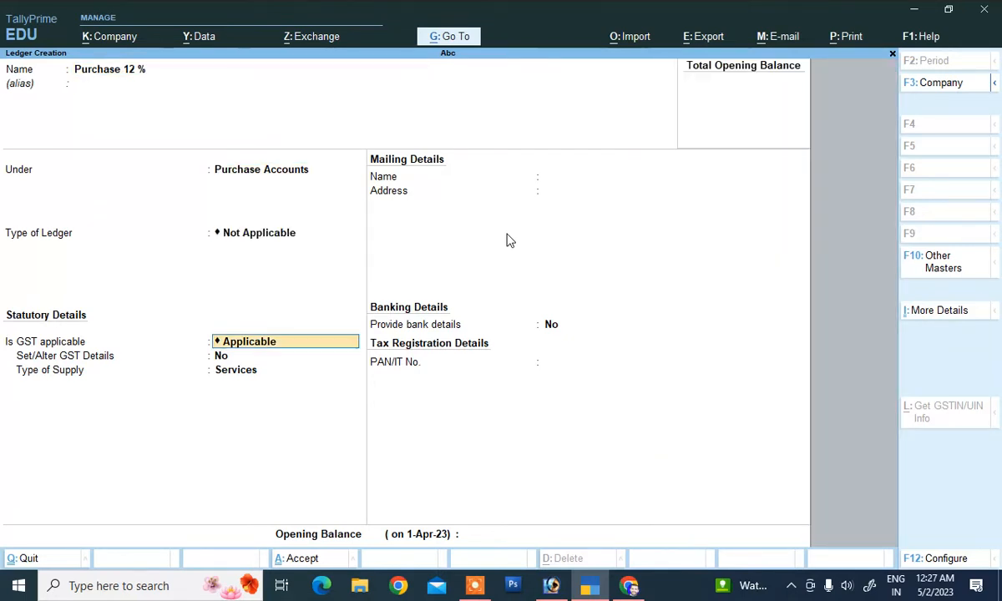
pyautogui.press('BackSpace')
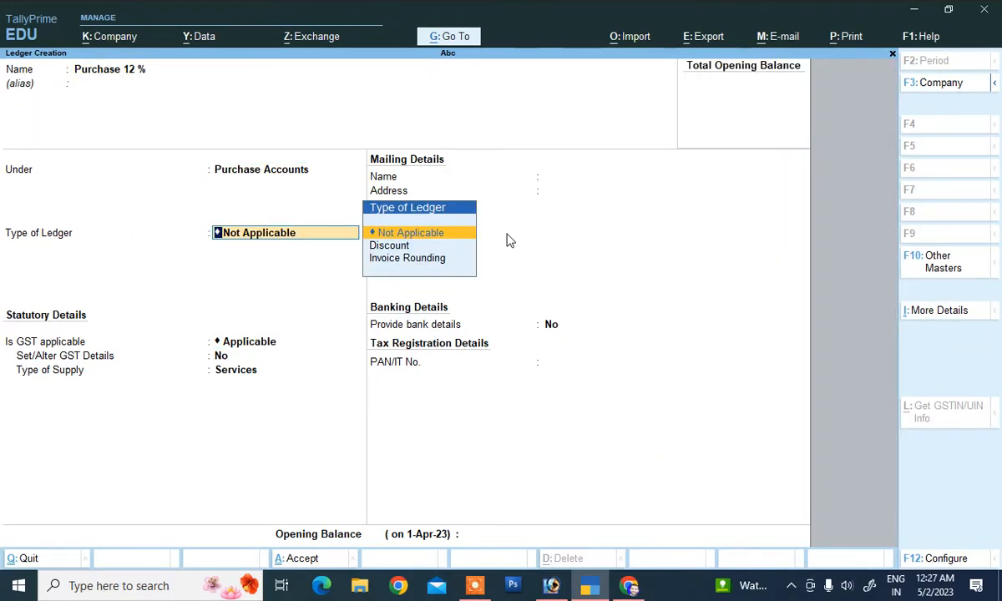
pyautogui.press('Return')
pyautogui.press('Return')
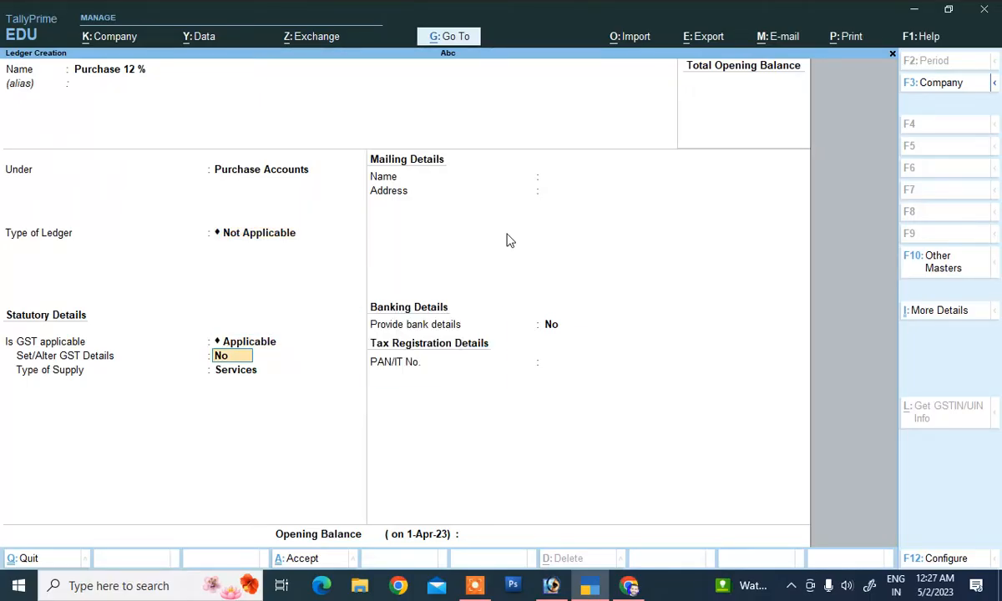
# Enable GST details for the Purchase 12 % ledger, describe them as Goods, and leave the HSN/SAC code blank.
pyautogui.write('y')
pyautogui.press('Return')
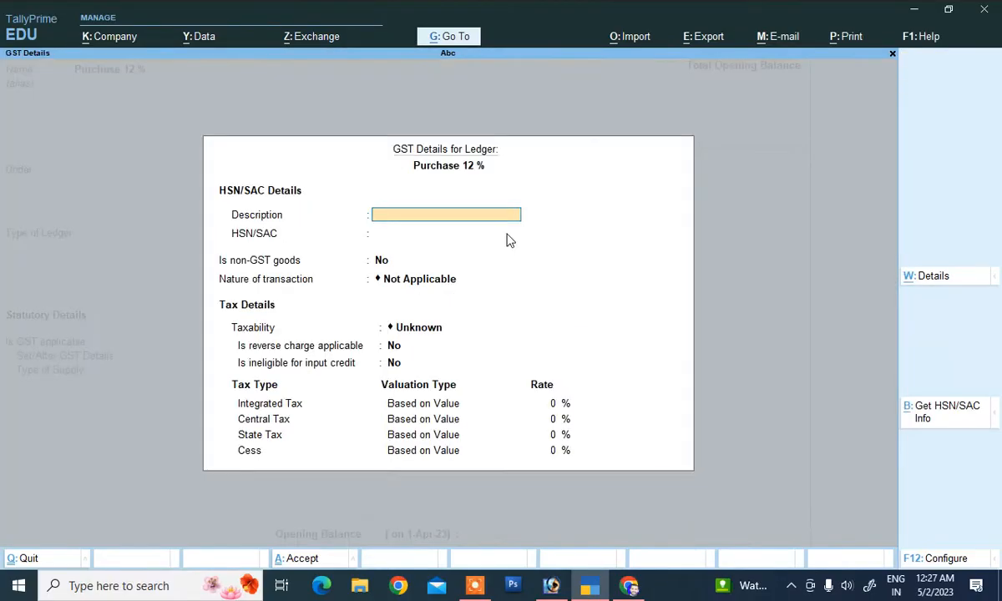
pyautogui.write('Goods')
pyautogui.press('Return')
pyautogui.press('Return')
# Keep non-GST goods at No and set the Purchase 12 % ledger's nature of transaction to Purchase Taxable.
pyautogui.press('Return')
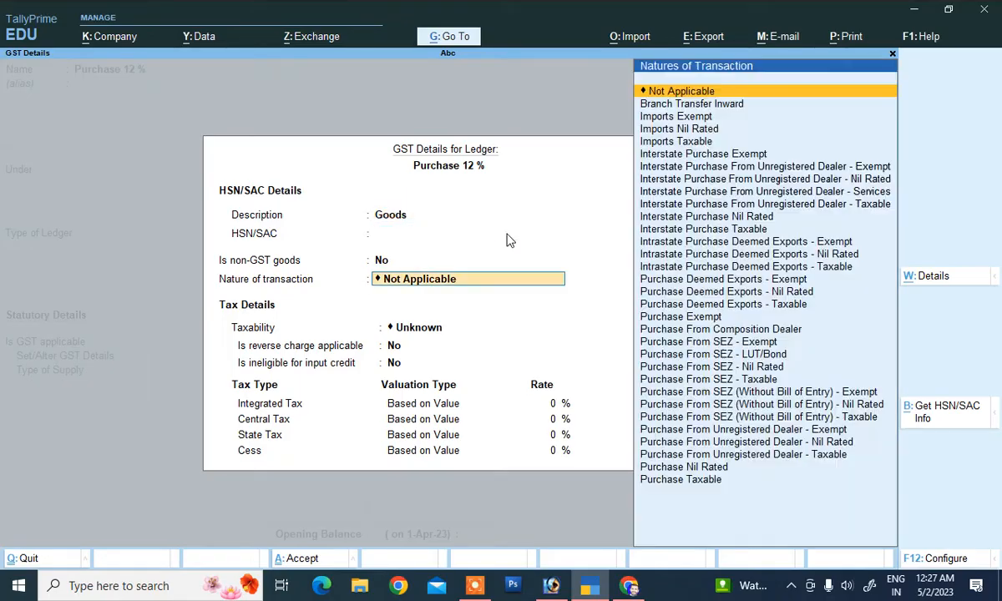
pyautogui.press('Down')
pyautogui.press('Down')
pyautogui.press('Down')
pyautogui.press('Down')
pyautogui.press('Down')
pyautogui.press('Down')
pyautogui.press('Down')
pyautogui.press('Down')
pyautogui.press('Down')
pyautogui.press('Down')
pyautogui.press('Down')
pyautogui.press('Down')
pyautogui.press('Down')
pyautogui.press('Down')
pyautogui.press('Down')
pyautogui.press('Down')
pyautogui.press('Down')
pyautogui.press('Down')
pyautogui.press('Down')
pyautogui.press('Down')
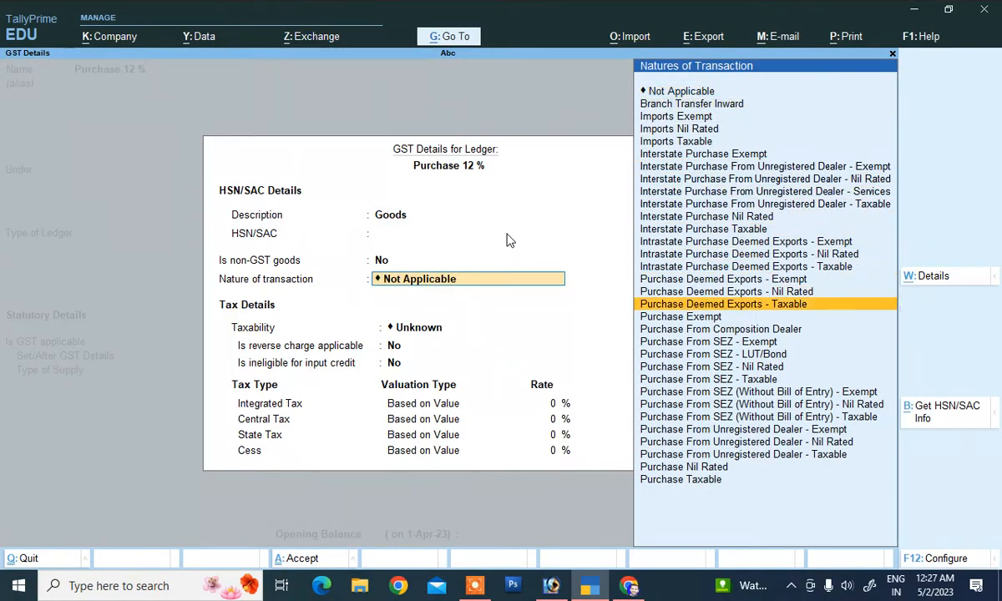
pyautogui.press('Return')
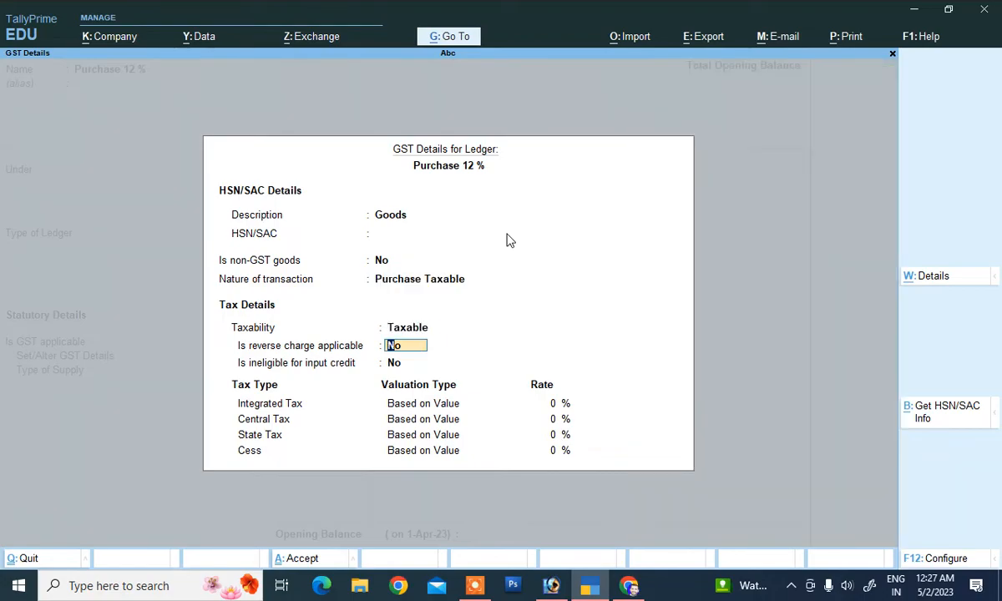
# Set the integrated tax rate to 12 % with reverse charge and input-credit ineligibility at No, and save the GST details.
pyautogui.press('Return')
pyautogui.press('Return')
pyautogui.write('12')
pyautogui.press('Return')
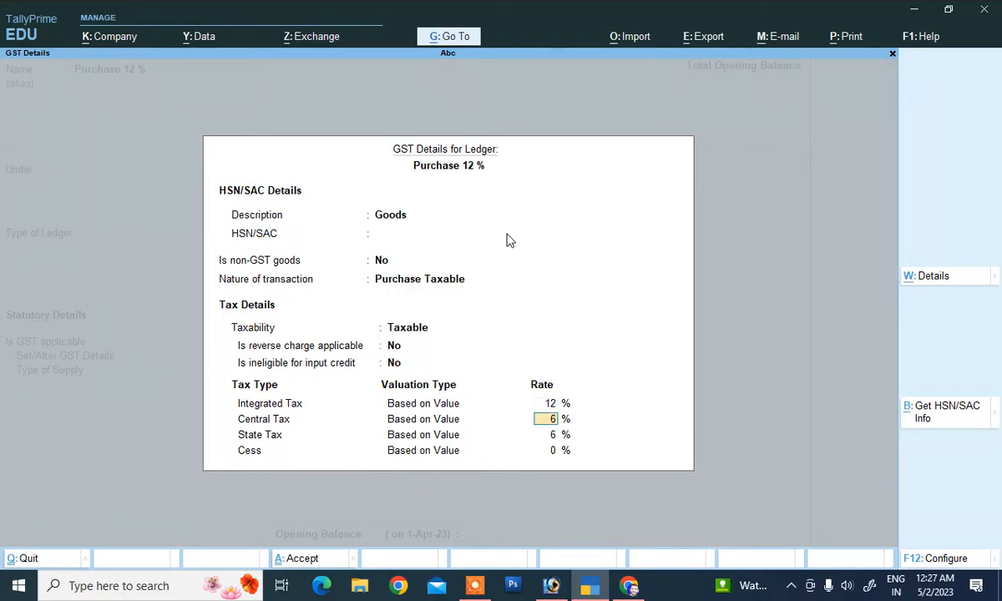
pyautogui.press('Return')
pyautogui.press('Return')
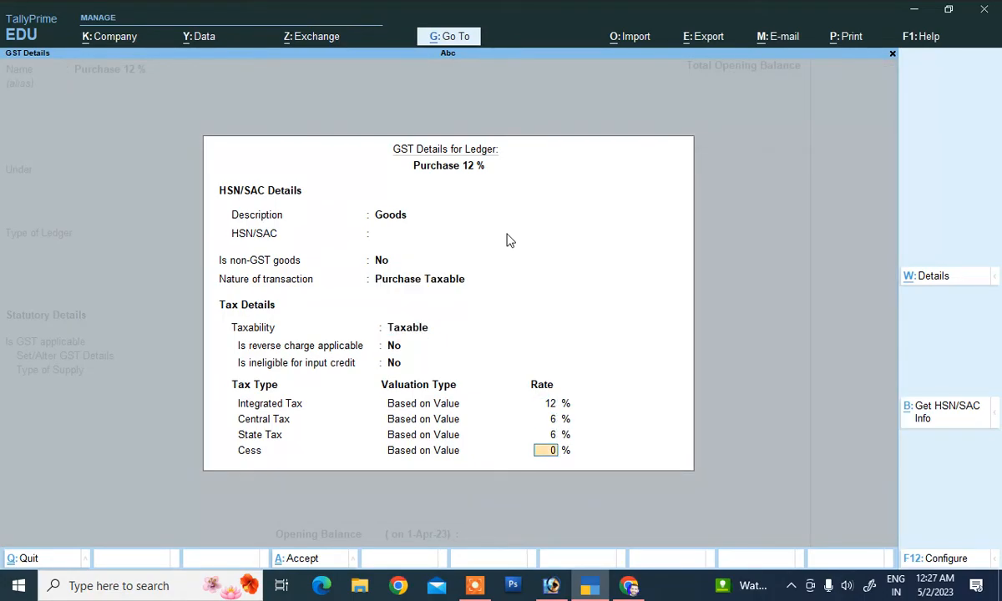
pyautogui.press('Return')
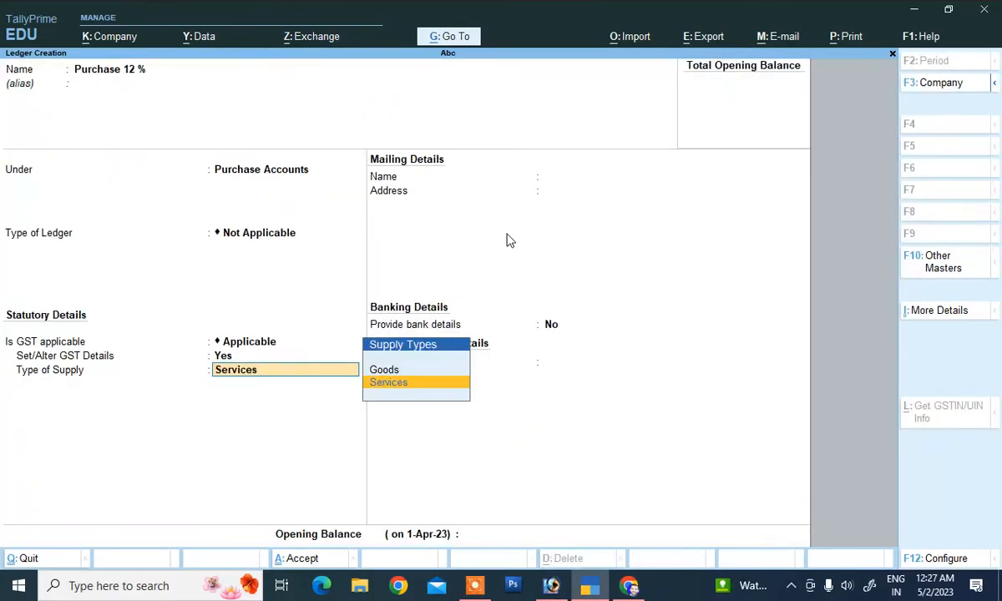
# Set the type of supply to Goods and save the Purchase 12 % ledger.
pyautogui.press('Up')
pyautogui.press('Return')
pyautogui.press('Return')
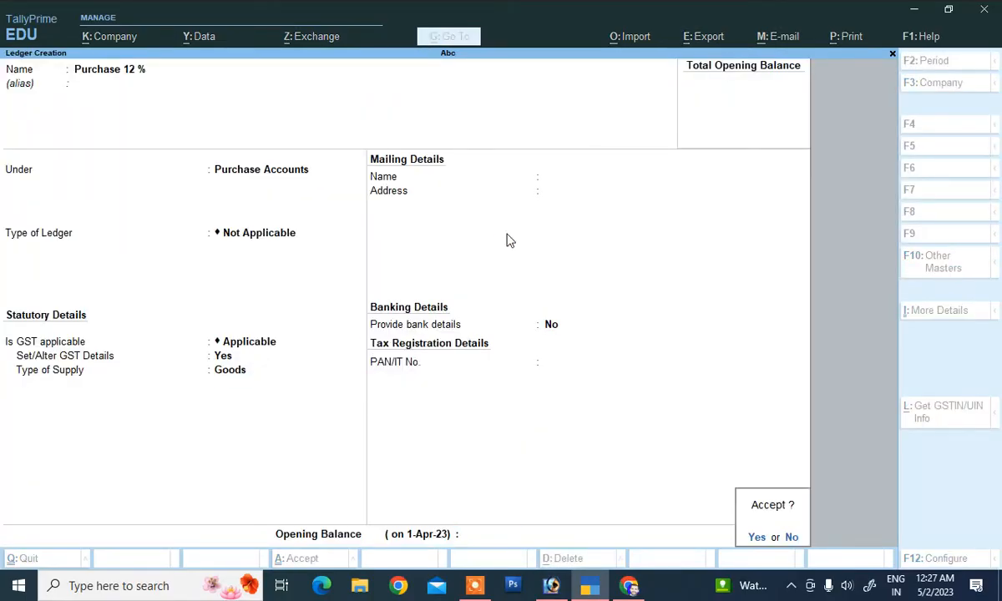
pyautogui.press('Return')
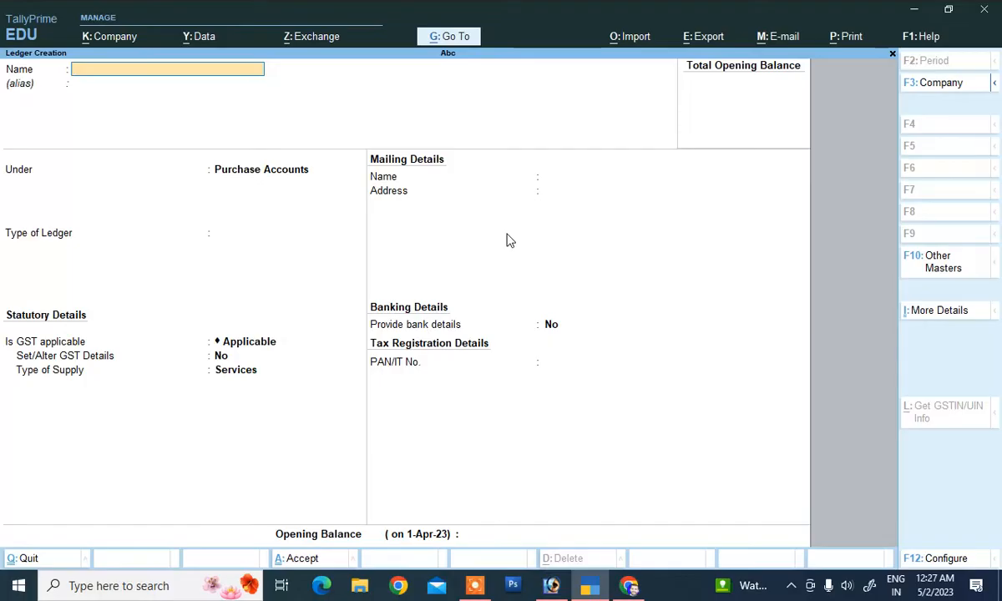
# Start another ledger named Purchase 18% under Purchase Accounts, with ledger type Not Applicable and GST applicable.
pyautogui.write('Purch')
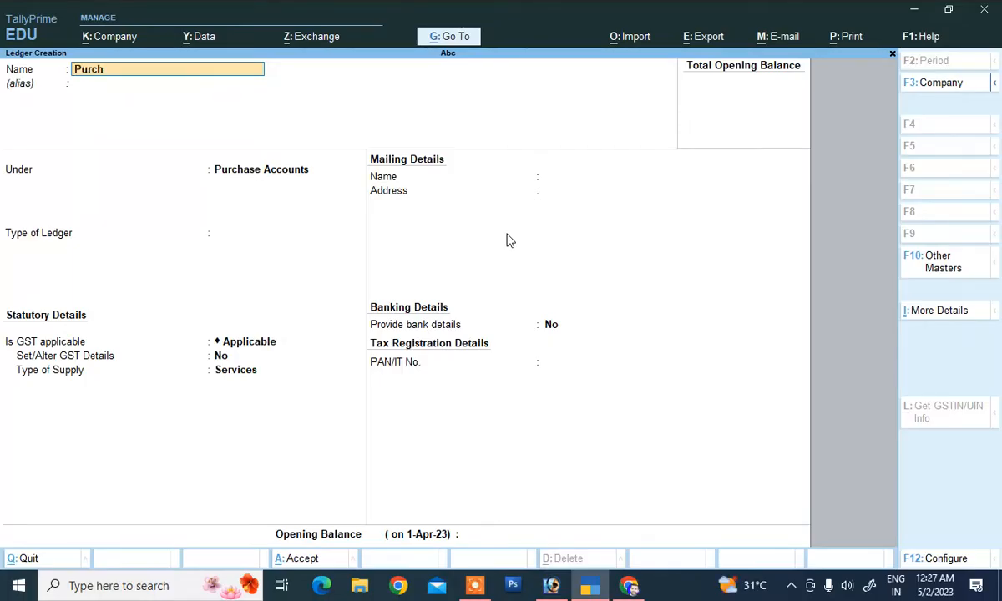
pyautogui.write('ase 18%')
pyautogui.press('Return')
pyautogui.press('Return')
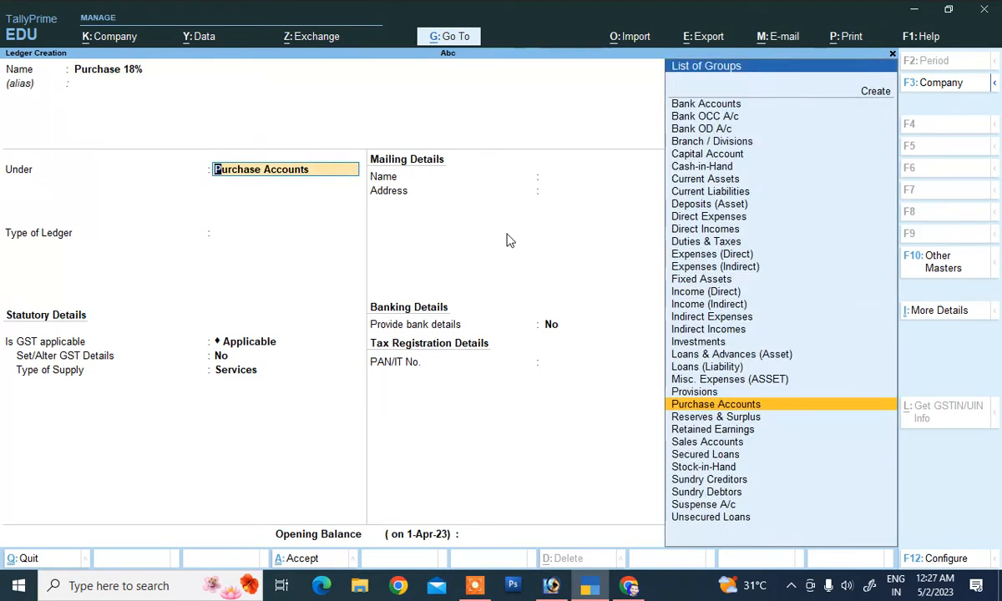
pyautogui.press('Return')
pyautogui.press('Return')
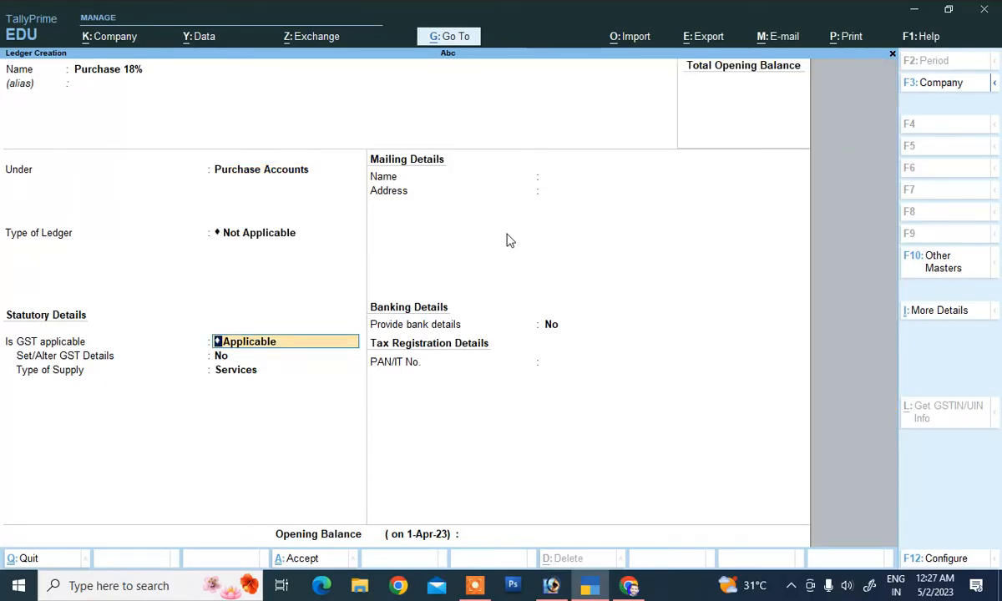
pyautogui.press('Return')
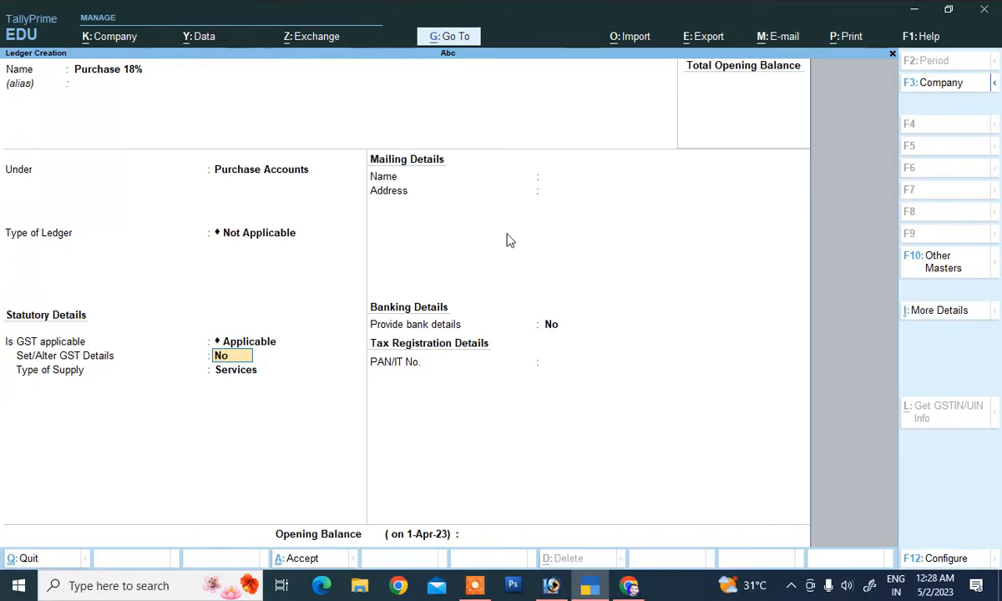
# Enable GST details for the Purchase 18% ledger, describe them as Goods, and leave the HSN/SAC code blank.
pyautogui.press('y')
pyautogui.press('Return')
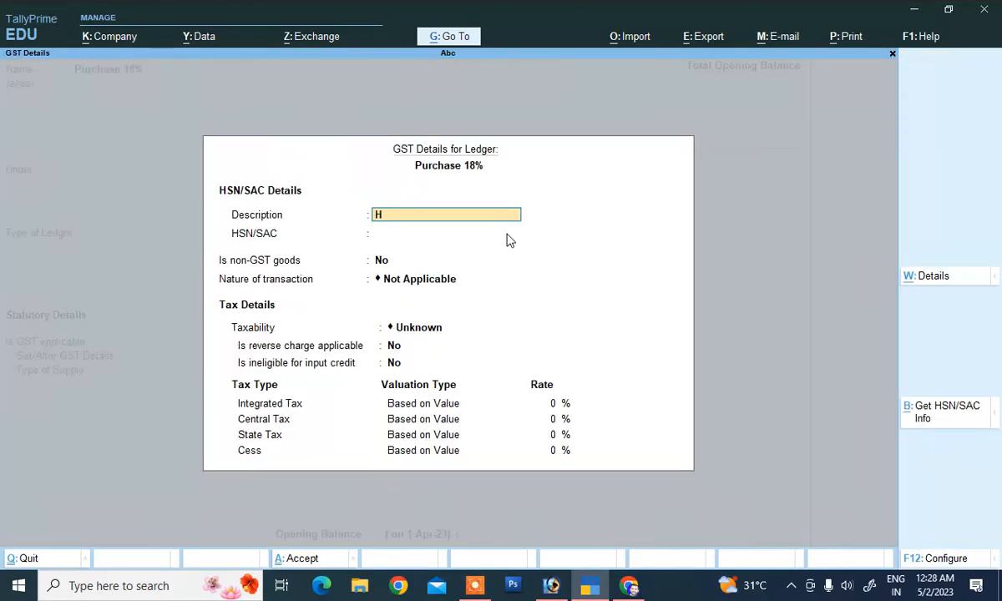
pyautogui.write('Goods')
pyautogui.press('Return')
pyautogui.write('15')
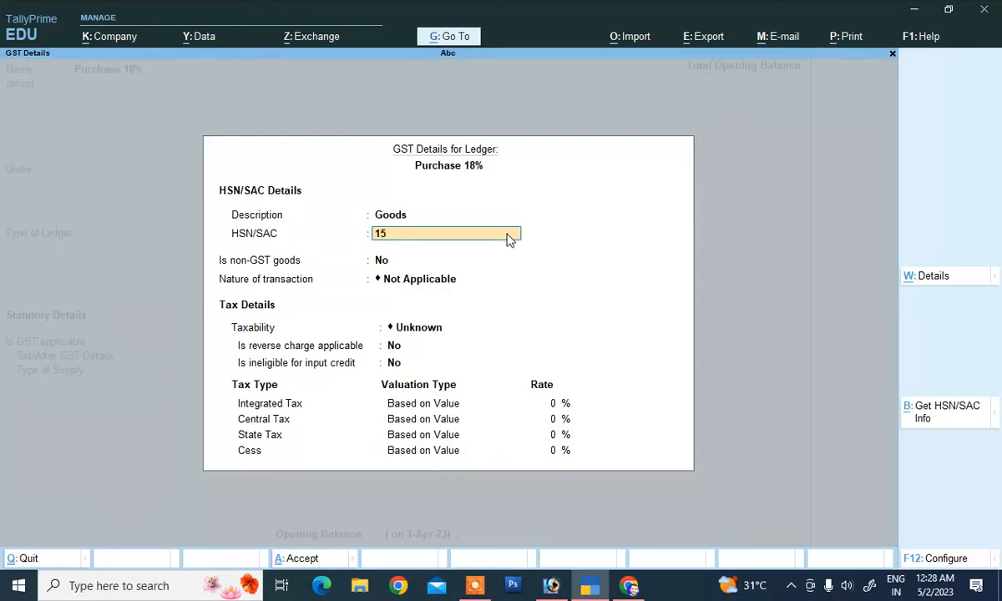
pyautogui.press('BackSpace')
pyautogui.press('BackSpace')
pyautogui.press('BackSpace')
pyautogui.press('Return')
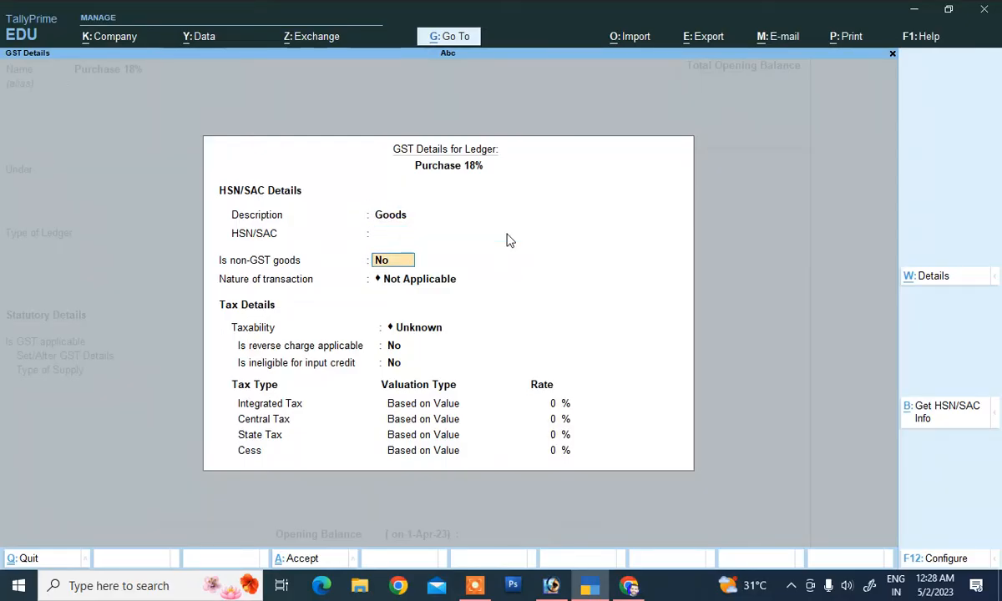
# Keep non-GST goods at No and set the Purchase 18% ledger's nature of transaction to Purchase Taxable.
pyautogui.press('Return')
pyautogui.press('Down')
pyautogui.press('Down')
pyautogui.press('Down')
pyautogui.press('Down')
pyautogui.press('Down')
pyautogui.press('Down')
pyautogui.press('Down')
pyautogui.press('Down')
pyautogui.press('Down')
pyautogui.press('Down')
pyautogui.press('Down')
pyautogui.press('Down')
pyautogui.press('Down')
pyautogui.press('Down')
pyautogui.press('Down')
pyautogui.press('Down')
pyautogui.press('Down')
pyautogui.press('Down')
pyautogui.press('Down')
pyautogui.press('Down')
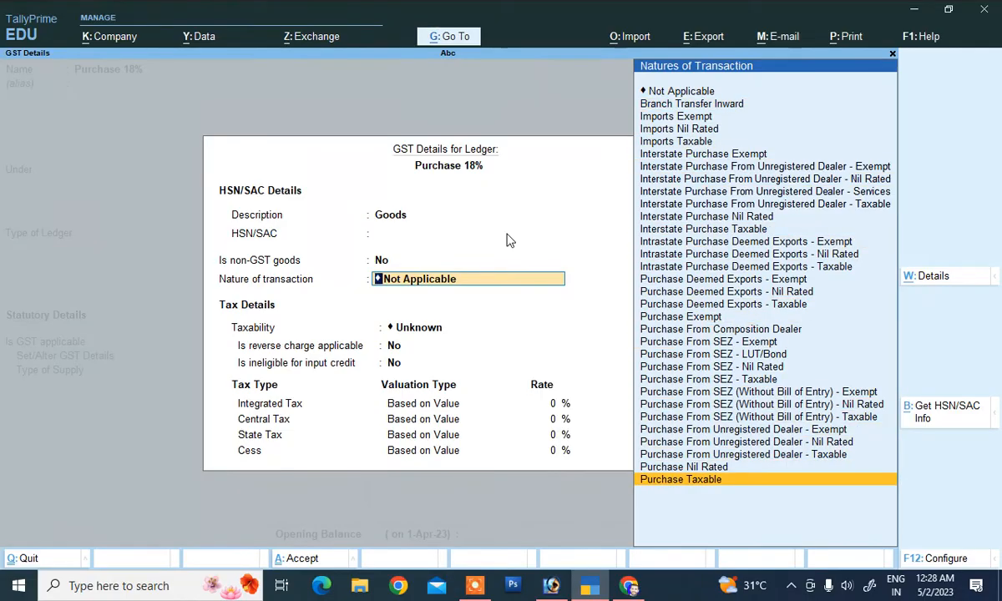
pyautogui.press('Return')
# Set the integrated tax rate to 18 %, keep cess at 0 %, and save the Purchase 18% ledger's GST details.
pyautogui.press('Return')
pyautogui.press('Return')
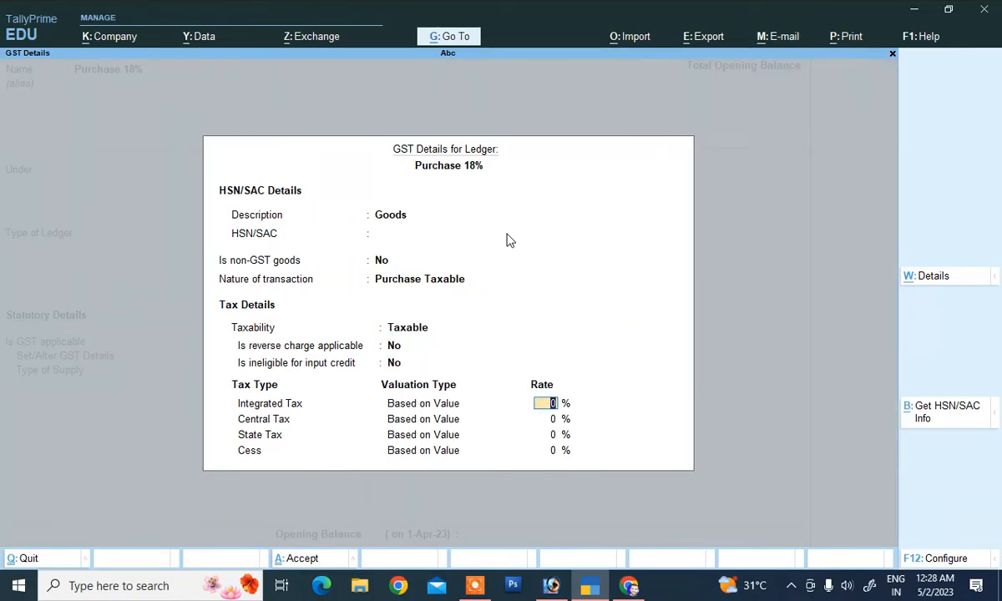
pyautogui.write('18')
pyautogui.press('Return')
pyautogui.press('Return')
pyautogui.press('Return')
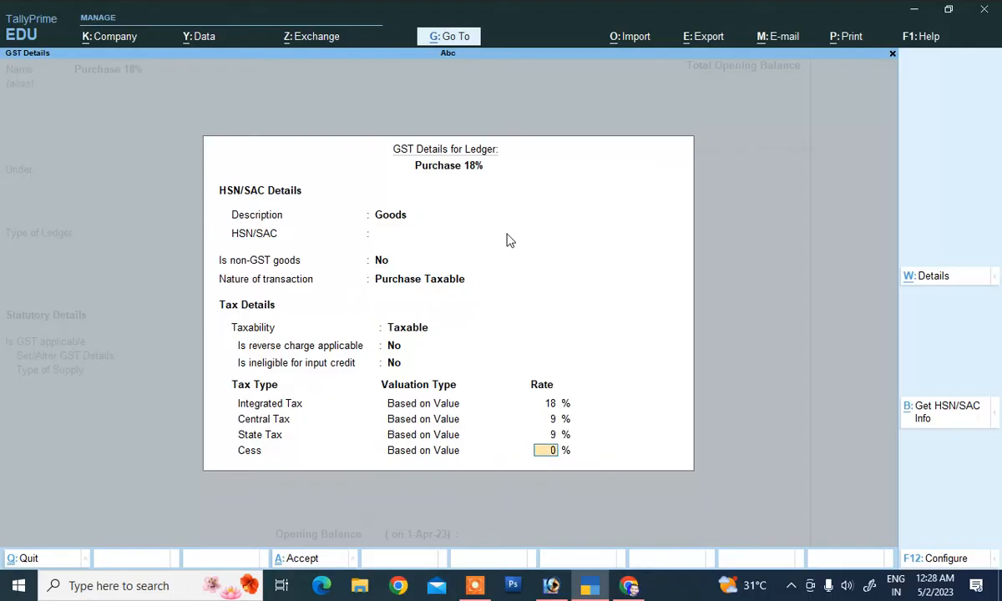
pyautogui.press('Return')
# Set the type of supply to Goods and save the Purchase 18% ledger.
pyautogui.press('Up')
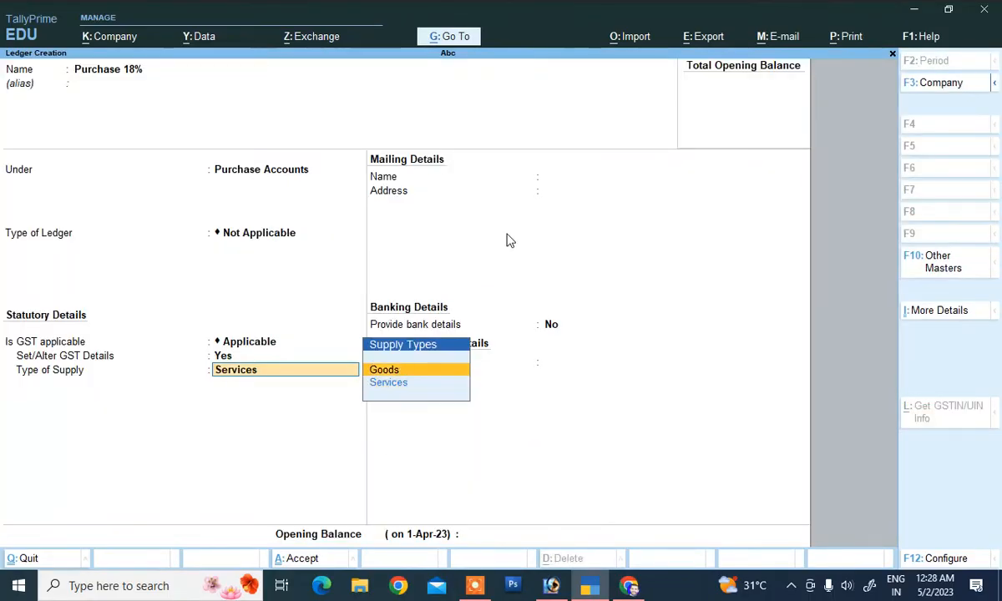
pyautogui.press('Return')
pyautogui.press('Return')
pyautogui.press('Return')
pyautogui.press('Return')
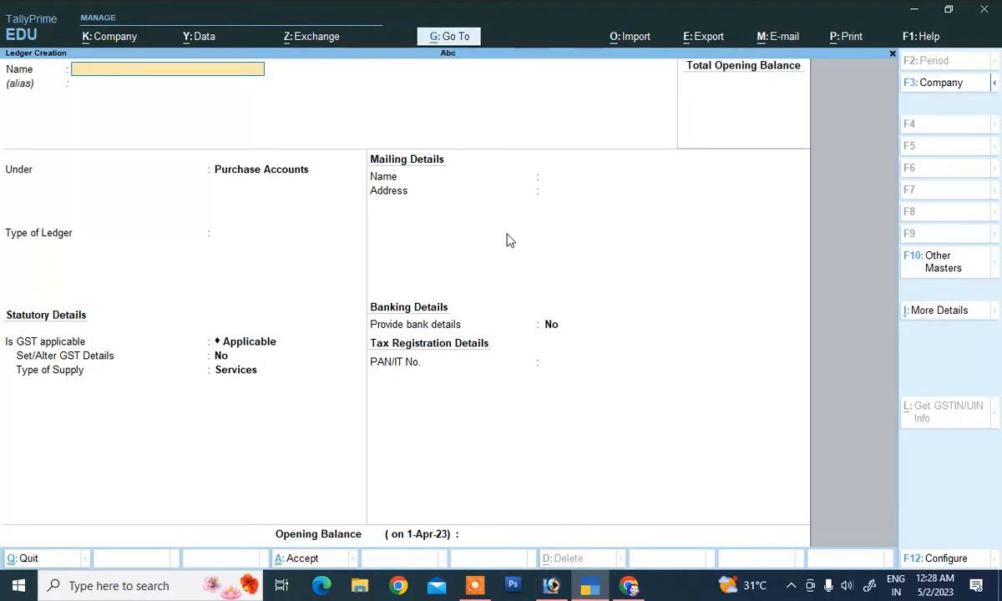
# Start another ledger named Sales 5 % and leave its alias blank.
pyautogui.write('Sales')
pyautogui.press('Return')
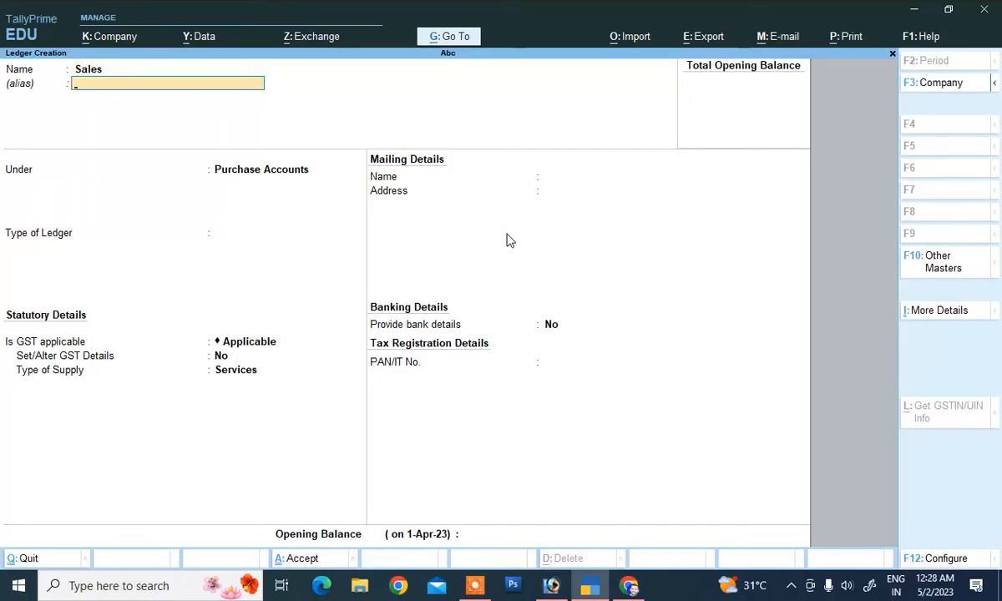
pyautogui.press('BackSpace')
pyautogui.press('End')
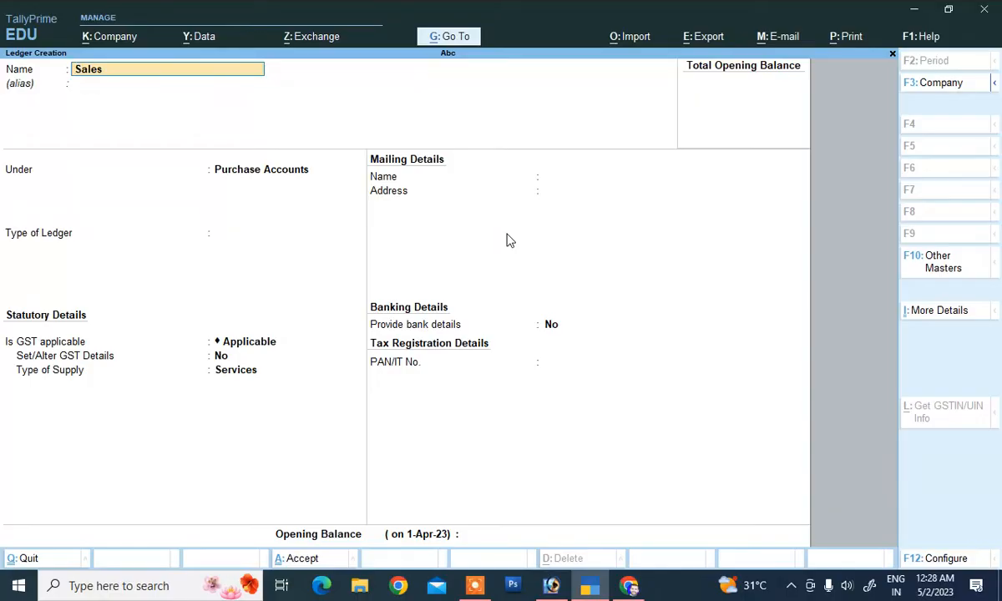
pyautogui.write('5 %')
pyautogui.press('Return')
pyautogui.press('Return')
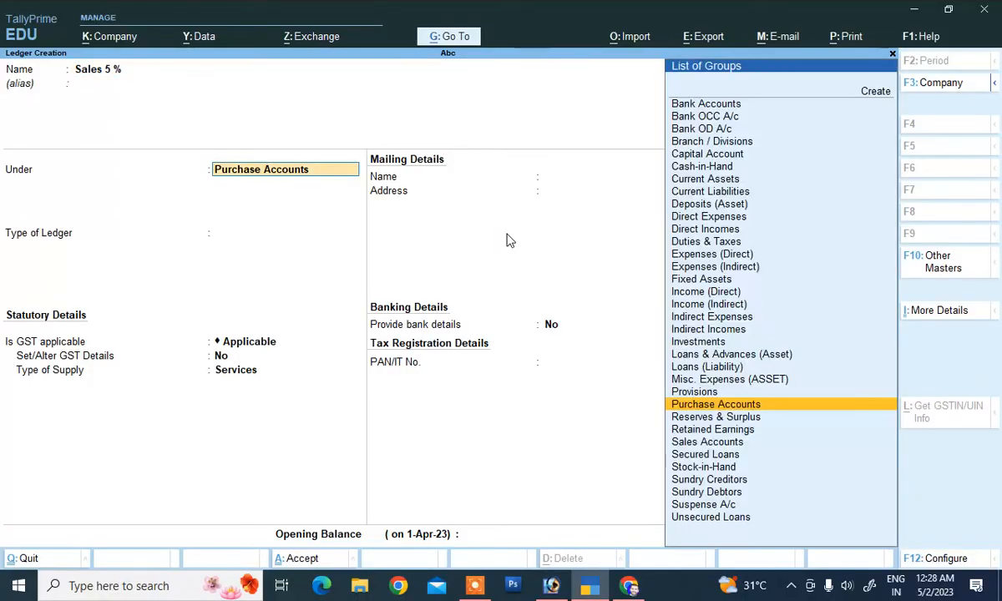
# Place the Sales 5 % ledger under Sales Accounts, with ledger type Not Applicable and GST applicable.
pyautogui.write('S')
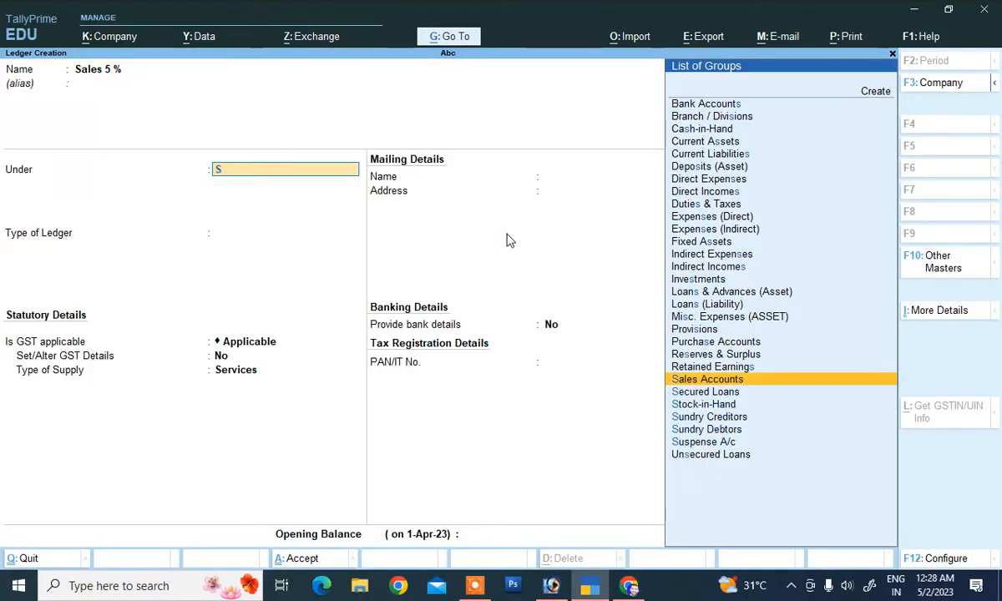
pyautogui.press('Return')
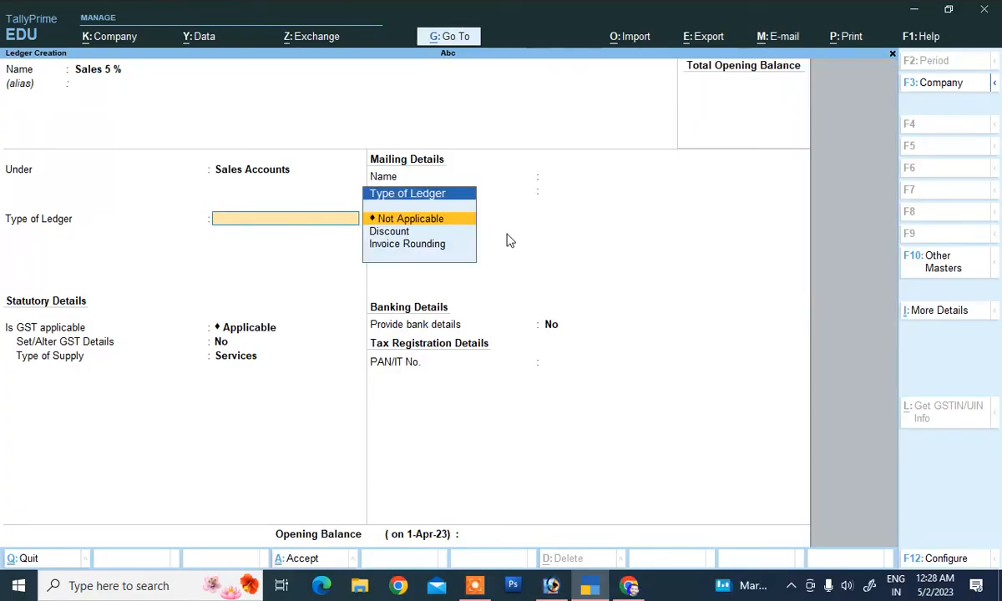
pyautogui.press('Return')
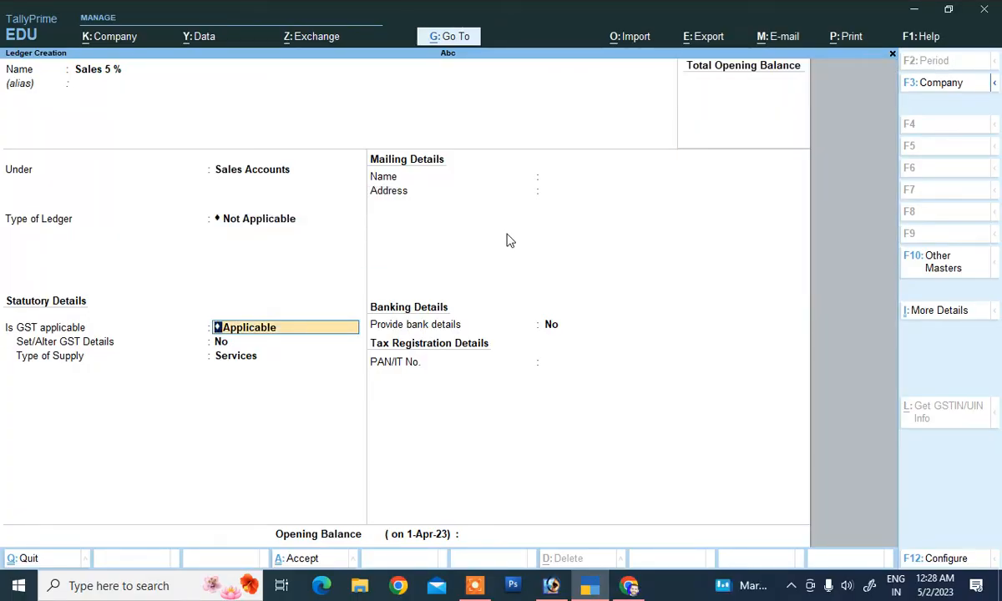
pyautogui.press('Return')
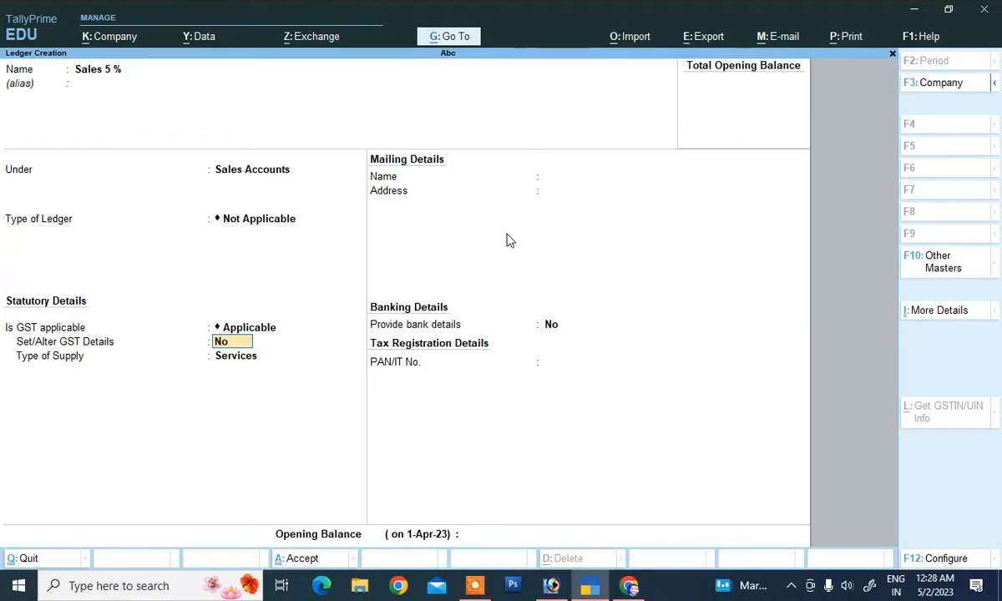
# Enable GST details for the Sales 5 % ledger, describe them as Goods, and leave the HSN/SAC code blank.
pyautogui.write('yes')
pyautogui.press('Return')
pyautogui.write('Goo')
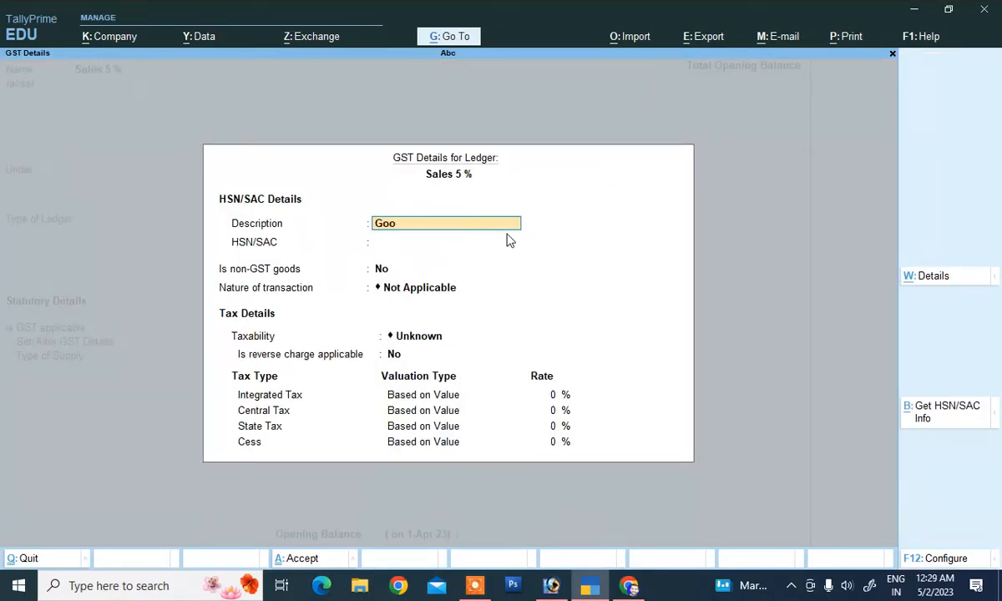
pyautogui.write('ds')
pyautogui.press('Return')
pyautogui.press('Return')
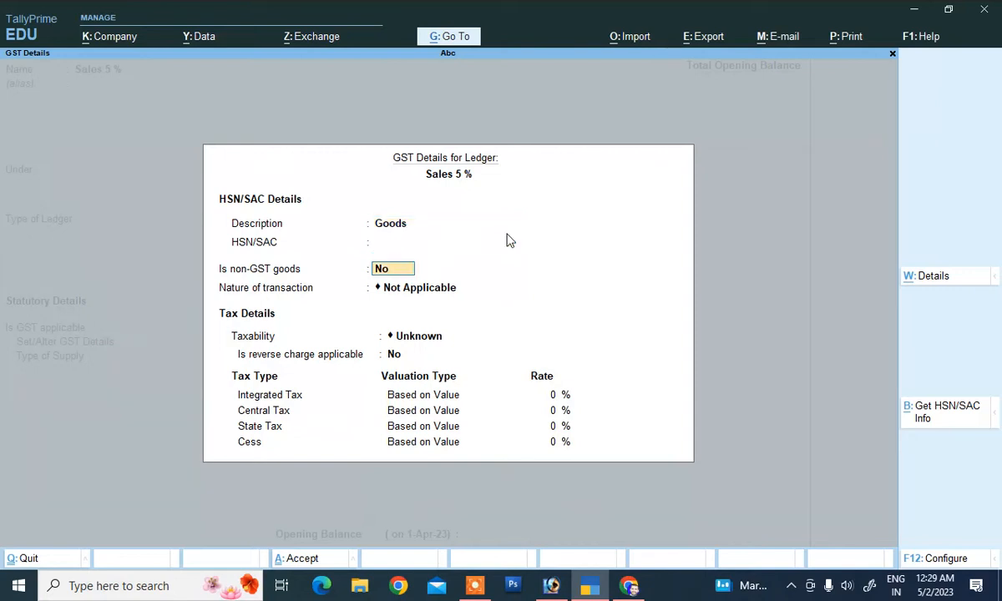
# Keep non-GST goods at No and set the Sales 5 % ledger's nature of transaction to Sales Taxable.
pyautogui.press('Return')
pyautogui.press('Down')
pyautogui.press('Down')
pyautogui.press('Down')
pyautogui.press('Down')
pyautogui.press('Down')
pyautogui.press('Down')
pyautogui.press('Down')
pyautogui.press('Down')
pyautogui.press('Down')
pyautogui.press('Down')
pyautogui.press('Down')
pyautogui.press('Down')
pyautogui.press('Down')
pyautogui.press('Down')
pyautogui.press('Down')
pyautogui.press('Down')
pyautogui.press('Down')
pyautogui.press('Down')
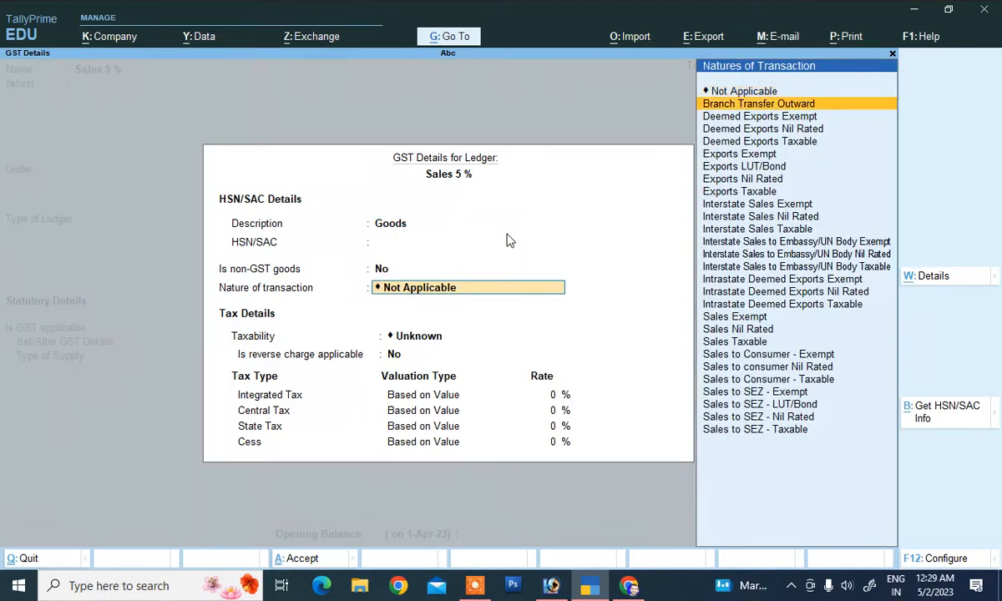
pyautogui.press('Down')
pyautogui.press('Down')
pyautogui.press('Down')
pyautogui.press('Up')
pyautogui.press('Up')
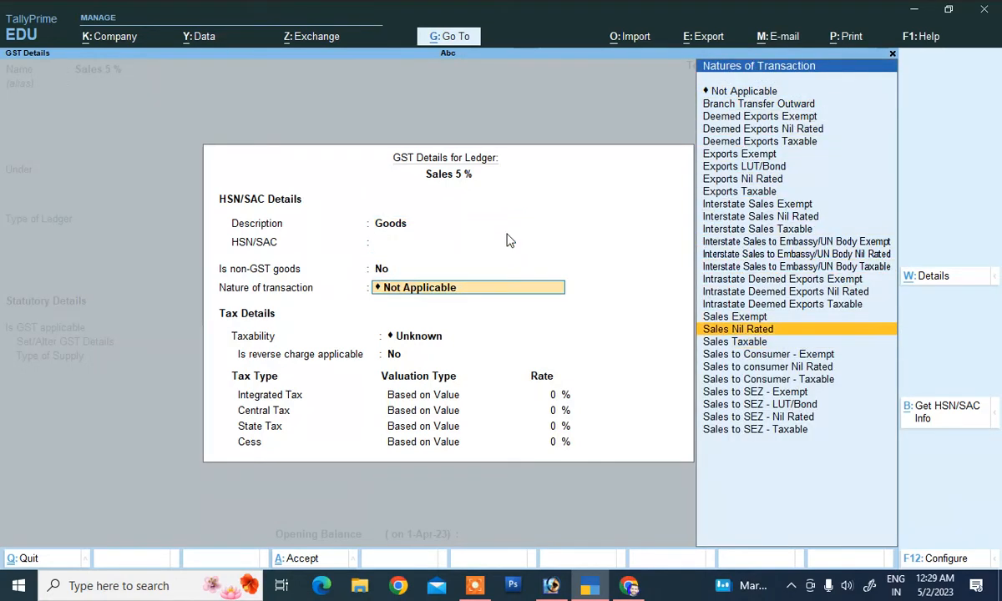
pyautogui.press('Down')
pyautogui.press('Return')
# Keep reverse charge at No, set the integrated tax rate to 5 %, and save the Sales 5 % ledger's GST details.
pyautogui.press('Return')
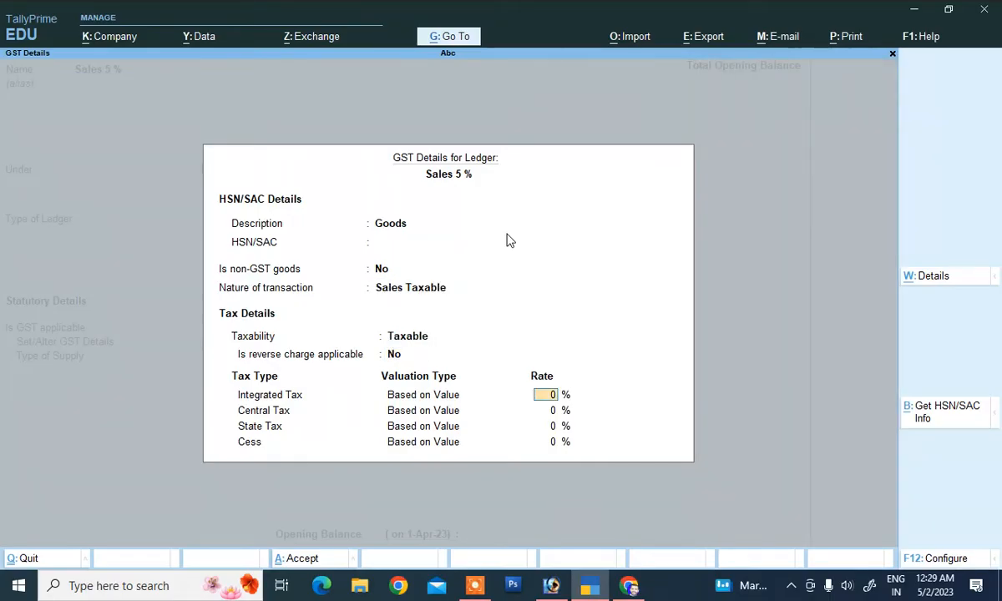
pyautogui.write('5')
pyautogui.press('Return')
pyautogui.press('Return')
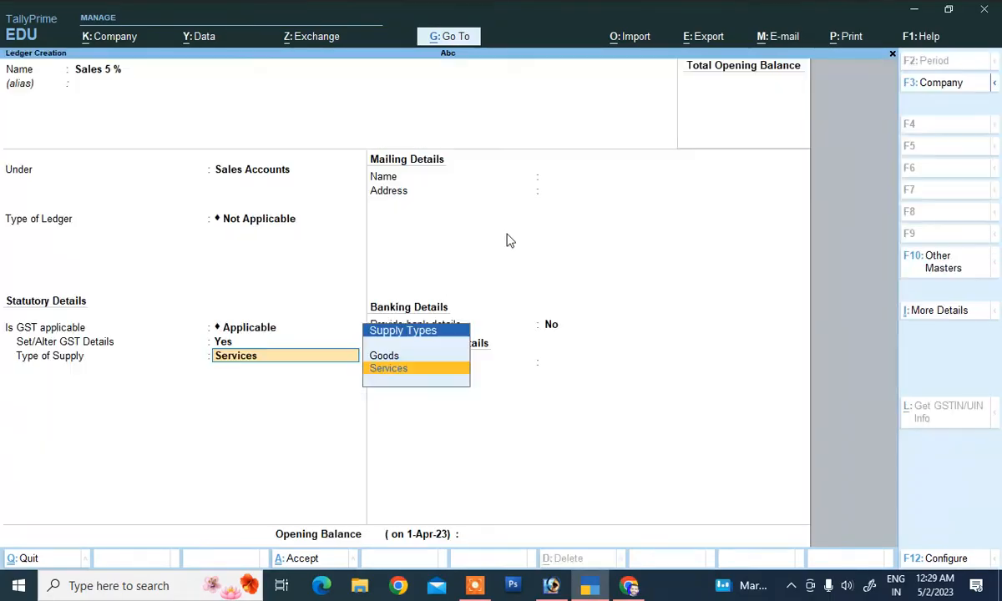
# Set the Sales 5 % ledger's type of supply to Goods, leave its opening balance blank, and save the ledger.
pyautogui.press('Up')
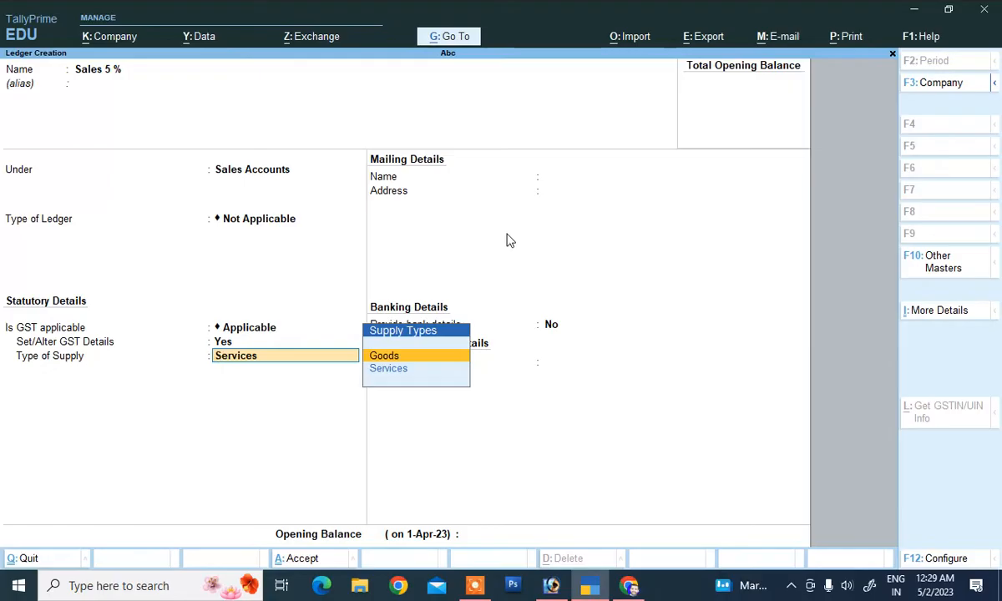
pyautogui.press('Return')
pyautogui.press('Return')
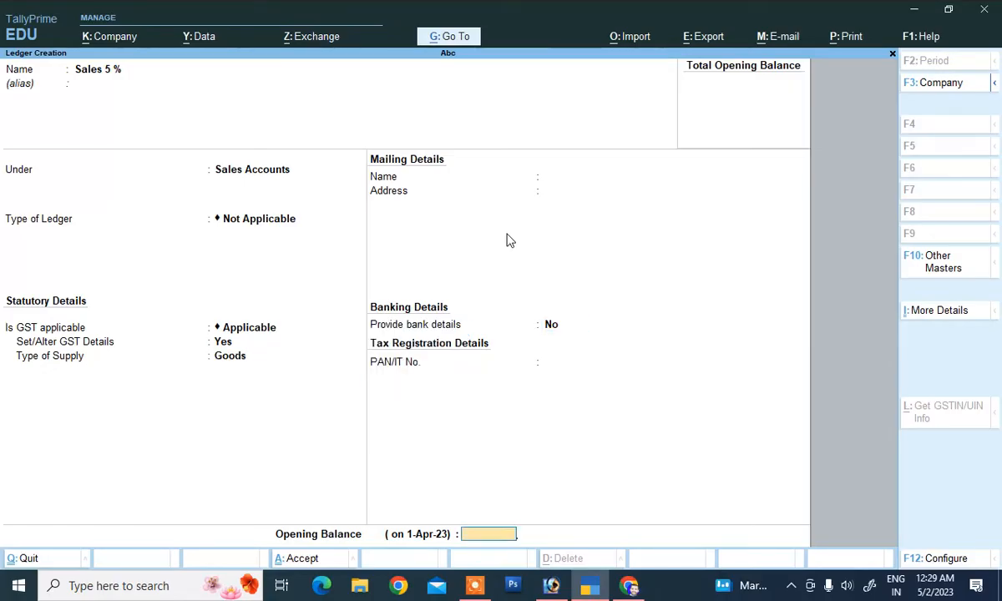
pyautogui.press('Return')
pyautogui.press('Return')
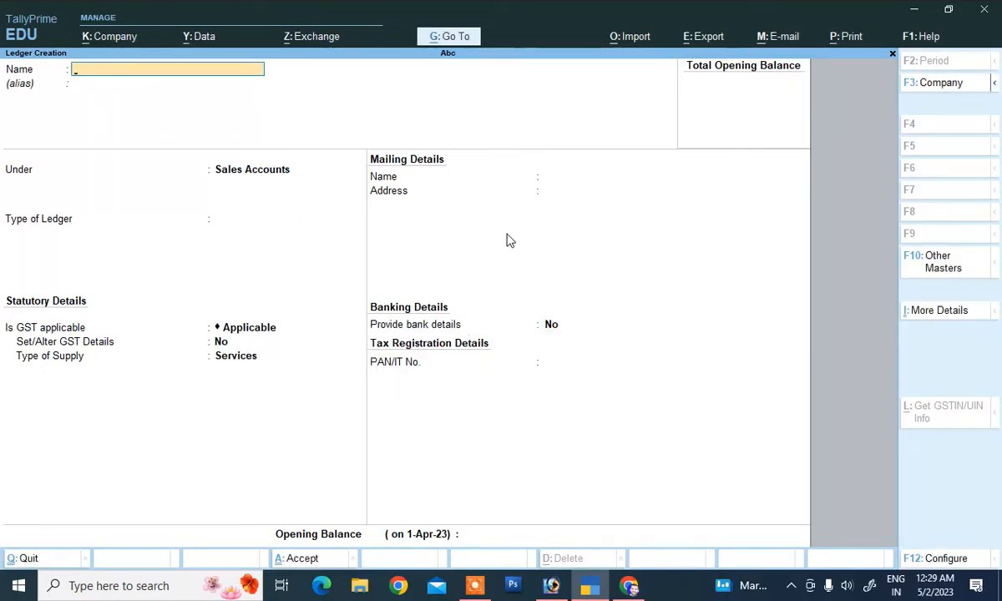
# Start a ledger named Sales 12% under Sales Accounts, with ledger type Not Applicable.
pyautogui.write('Sales 12%')
pyautogui.press('Return')
pyautogui.press('Return')
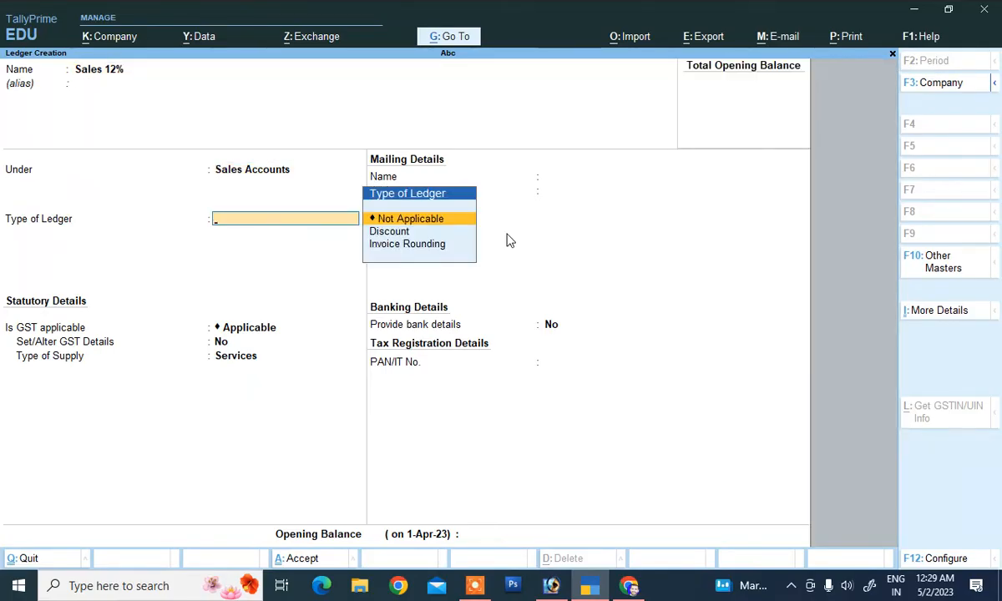
pyautogui.press('Return')
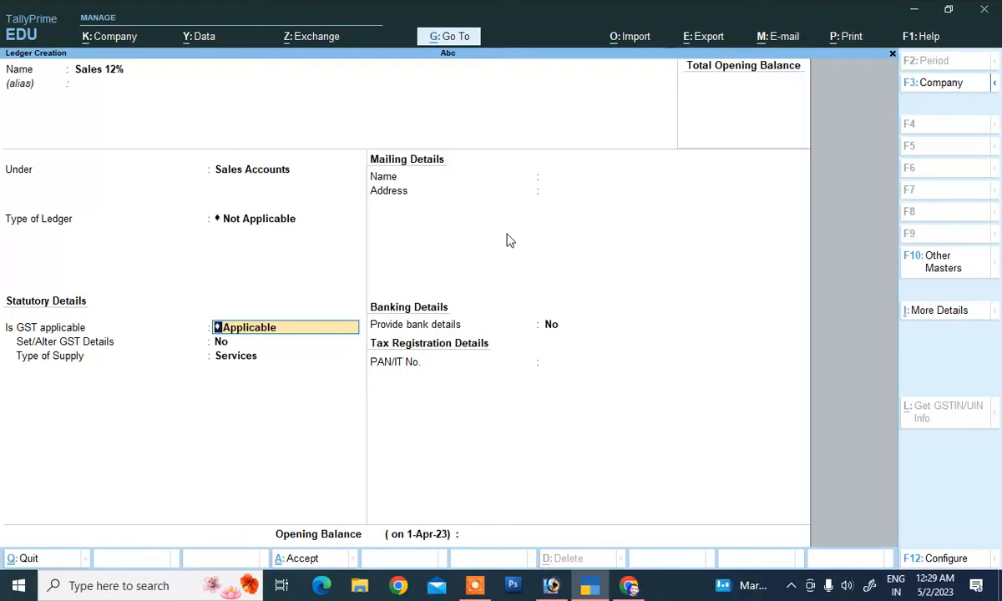
# Enable GST details for the Sales 12% ledger, describe them as Goods, leave HSN/SAC blank, and keep non-GST goods at No.
pyautogui.press('Return')
pyautogui.write('y')
pyautogui.press('Return')
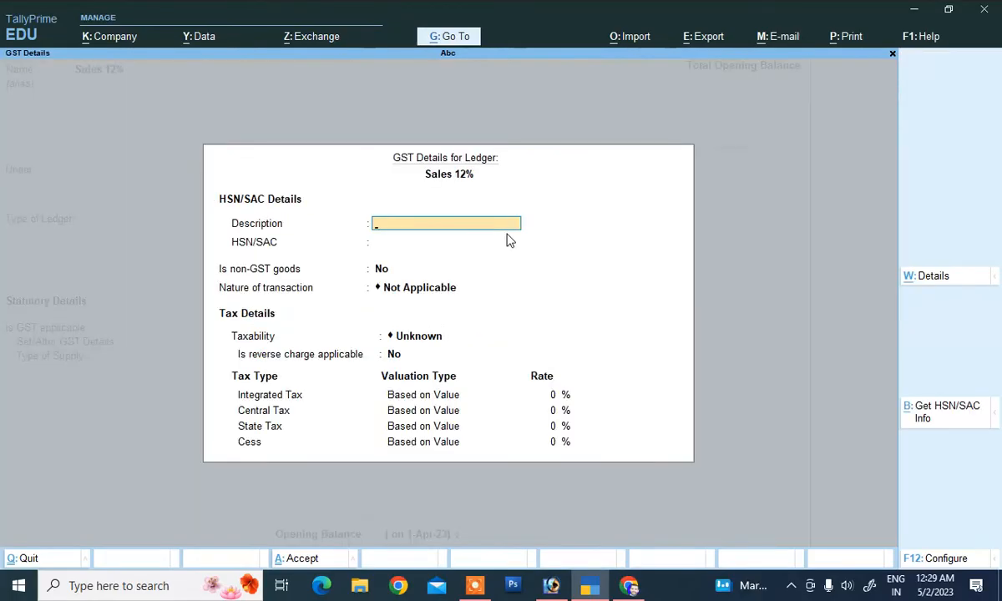
pyautogui.write('Goods')
pyautogui.press('Return')
pyautogui.press('Return')
pyautogui.press('Return')
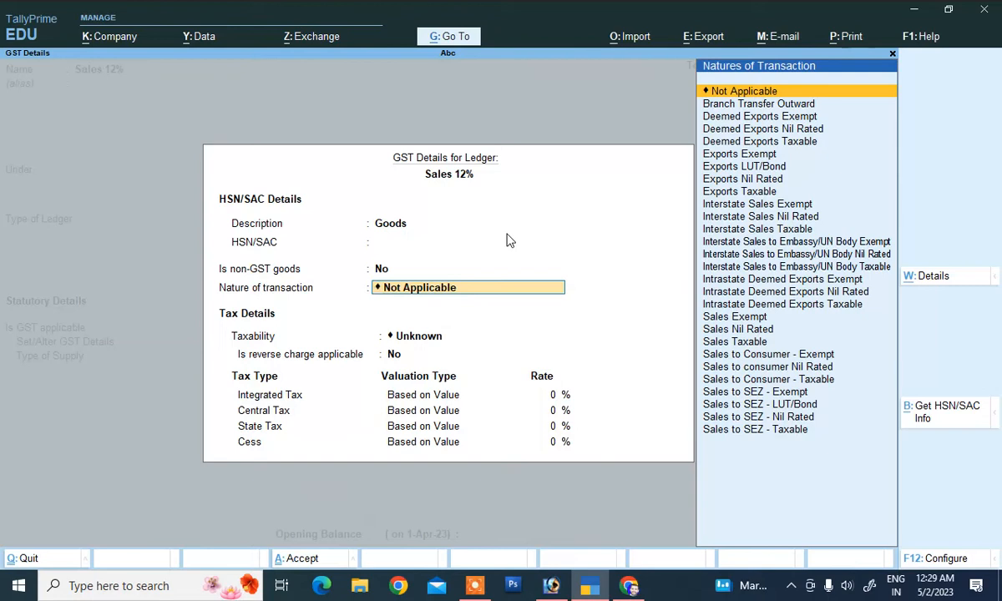
# Set the Sales 12% ledger's nature of transaction to Sales Taxable and keep reverse charge at No.
pyautogui.press('Down')
pyautogui.press('Down')
pyautogui.press('Down')
pyautogui.press('Down')
pyautogui.press('Down')
pyautogui.press('Down')
pyautogui.press('Down')
pyautogui.press('Down')
pyautogui.press('Down')
pyautogui.press('Down')
pyautogui.press('Down')
pyautogui.press('Down')
pyautogui.press('Down')
pyautogui.press('Down')
pyautogui.press('Down')
pyautogui.press('Down')
pyautogui.press('Down')
pyautogui.press('Down')
pyautogui.press('Down')
pyautogui.press('Down')
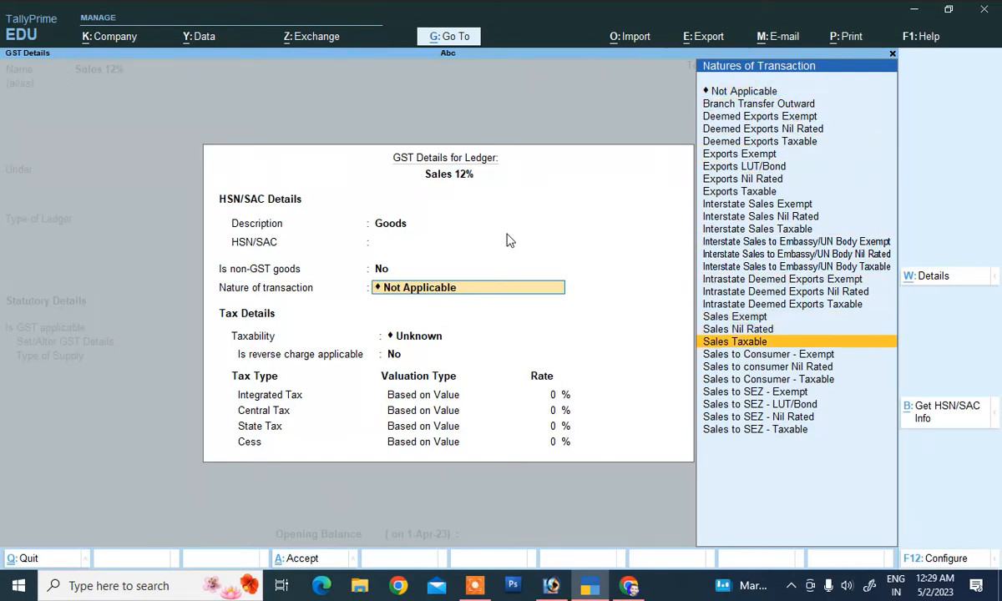
pyautogui.press('Return')
pyautogui.press('Return')
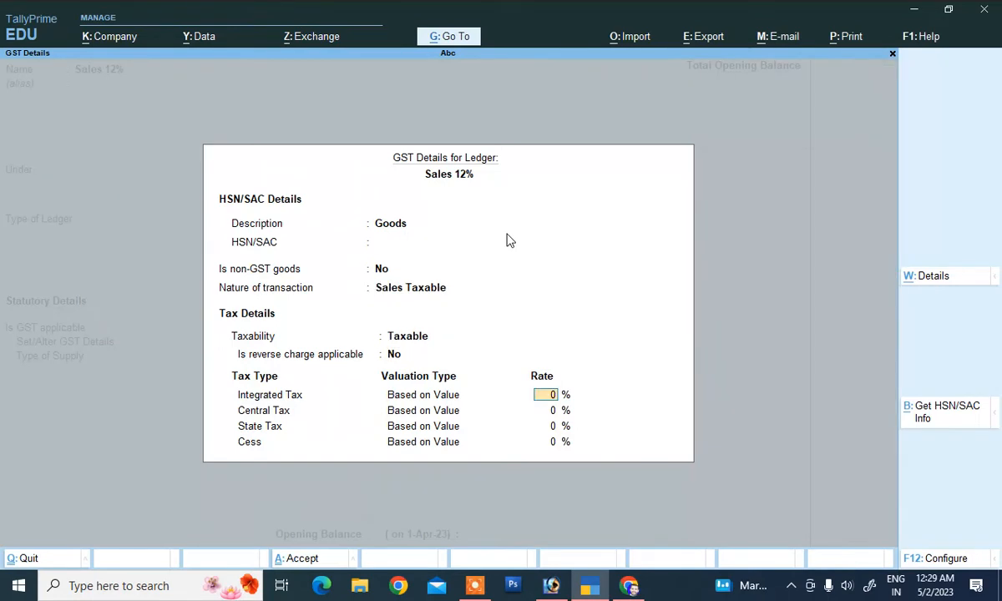
# Set the Sales 12% ledger's integrated tax rate to 12 % and save its GST details.
pyautogui.write('12')
pyautogui.press('Return')
pyautogui.press('Return')
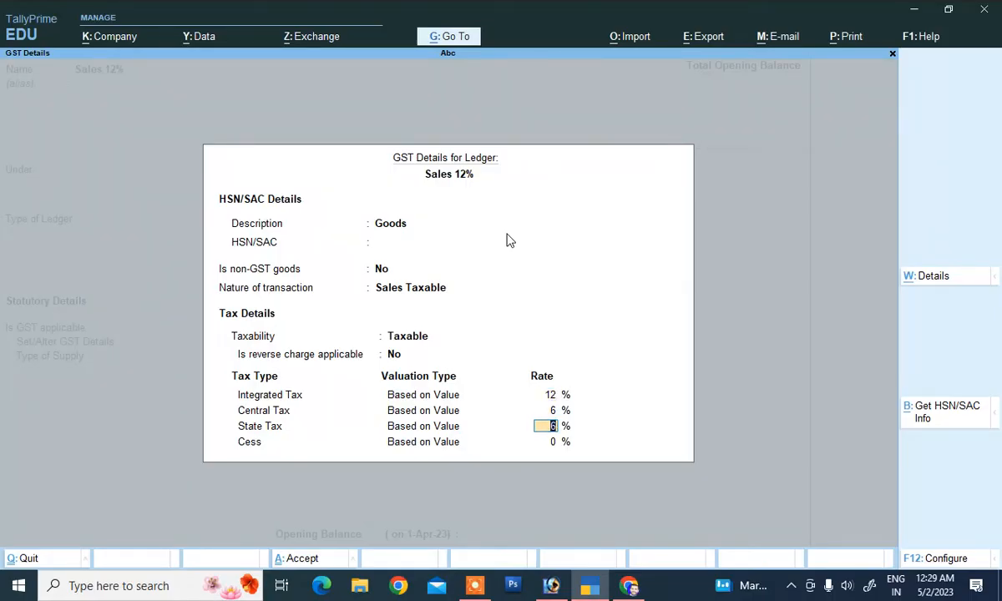
pyautogui.press('Return')
pyautogui.press('Return')
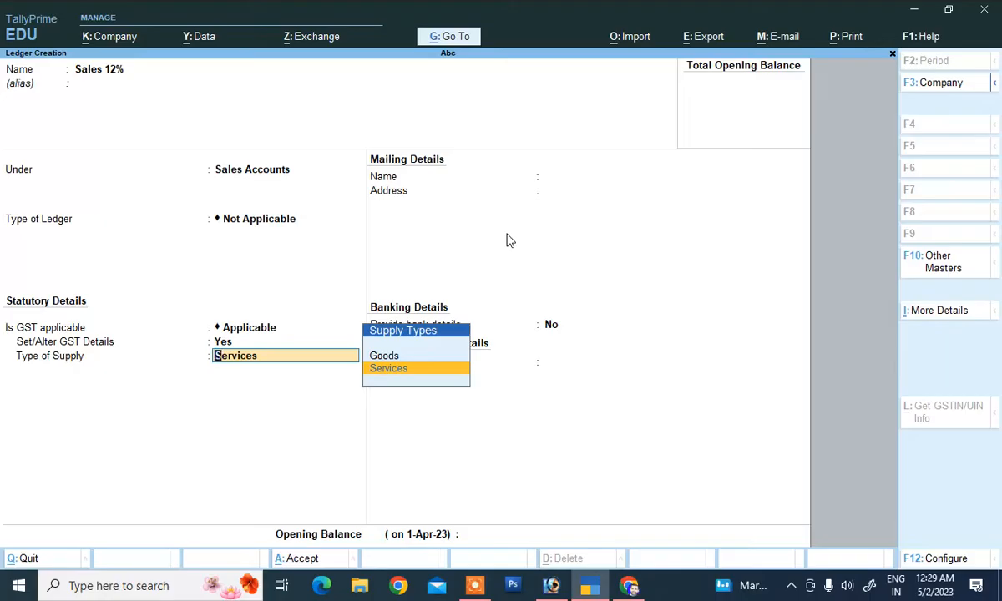
# Set the Sales 12% ledger's type of supply to Goods, leave its opening balance blank, and save the ledger.
pyautogui.press('Up')
pyautogui.press('Return')
pyautogui.press('Return')
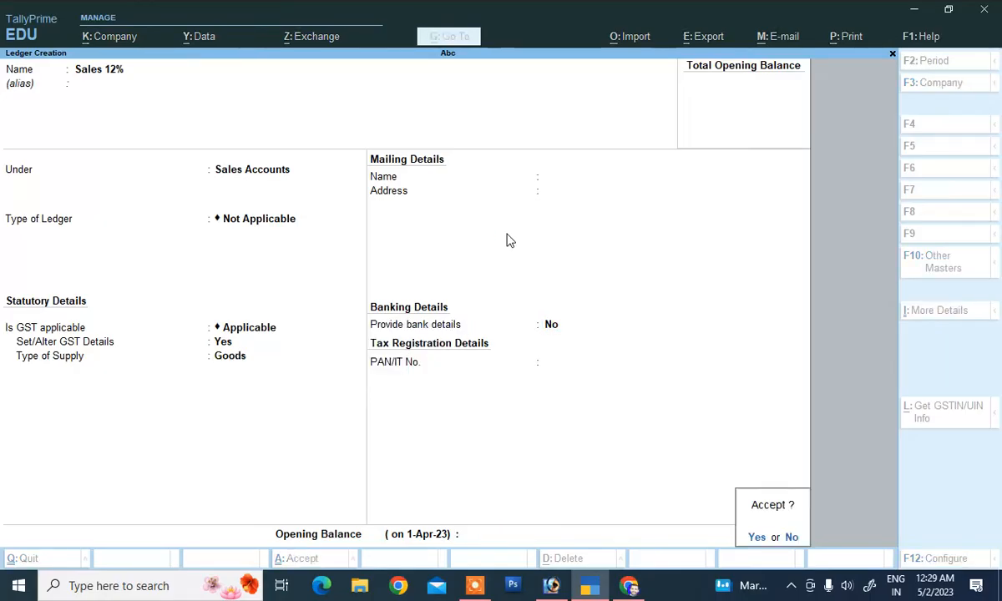
pyautogui.press('Return')
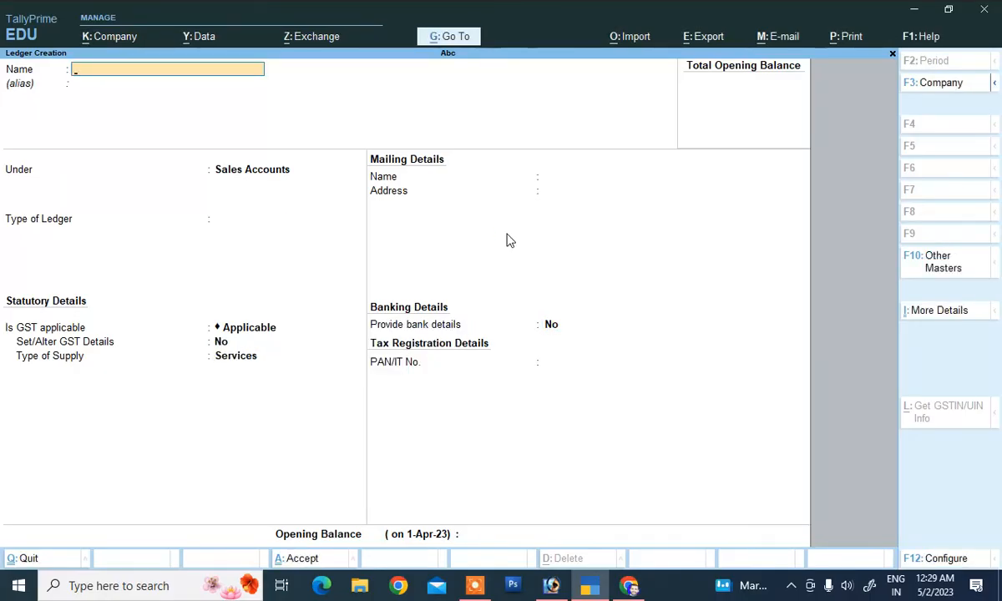
# Start a ledger named Sales 18 % under Sales Accounts, with ledger type Not Applicable and GST applicable.
pyautogui.write('Sales 18 %')
pyautogui.press('Return')
pyautogui.press('Return')
pyautogui.press('Return')
pyautogui.press('Return')
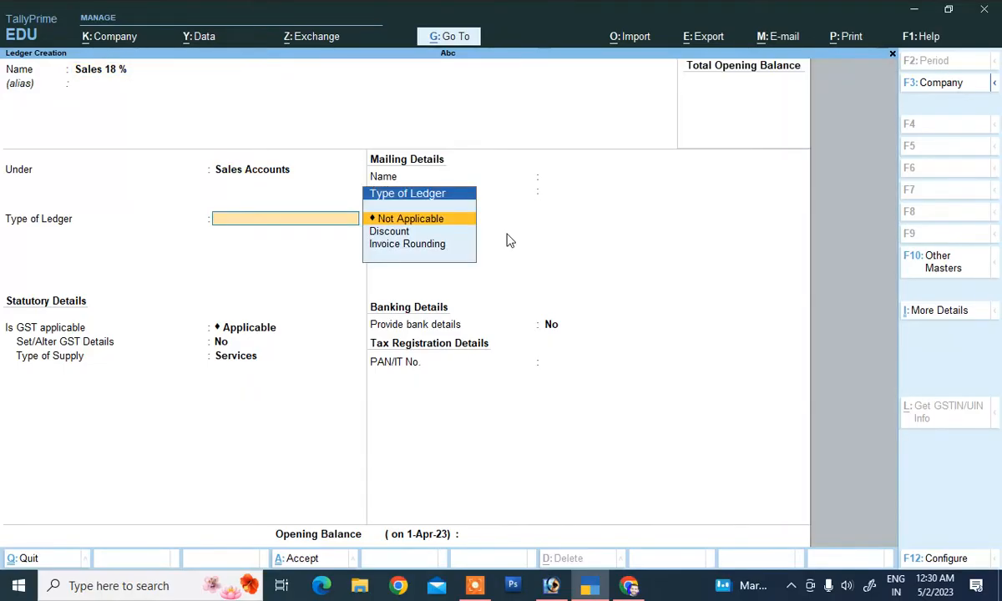
pyautogui.press('Return')
# Enable GST details for the Sales 18 % ledger, describe them as Goods, leave HSN/SAC blank, and keep non-GST goods at No.
pyautogui.write('y')
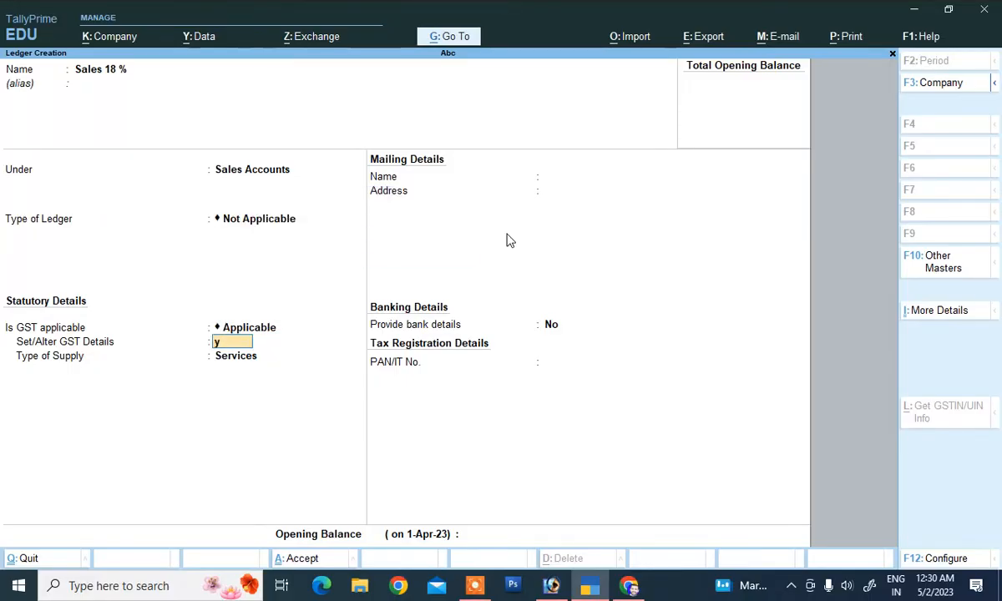
pyautogui.press('Return')
pyautogui.write('Go')
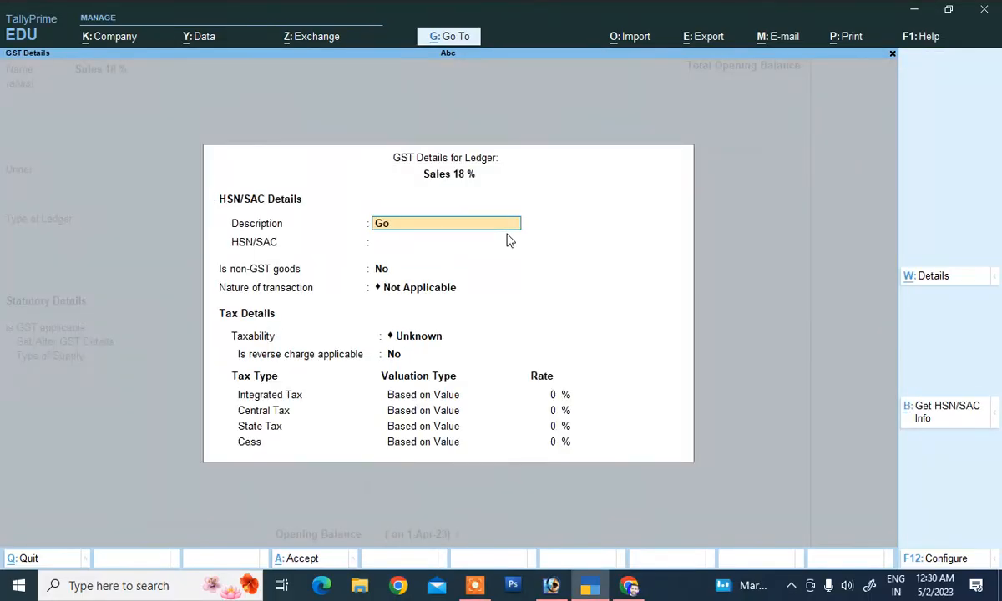
pyautogui.press('Return')
pyautogui.press('Return')
pyautogui.press('Return')
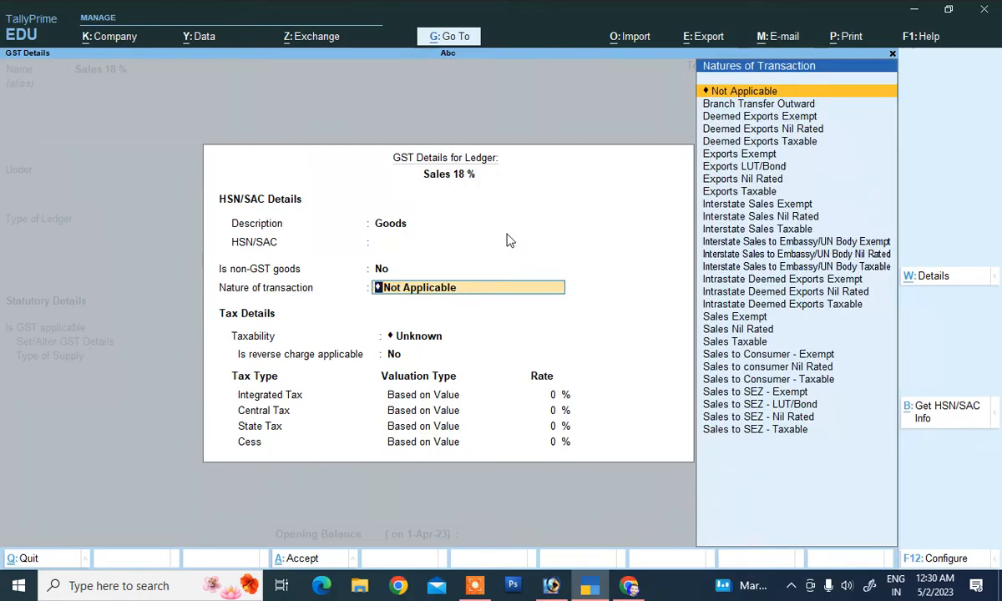
# Set the Sales 18 % ledger's nature of transaction to Sales Taxable and keep reverse charge at No.
pyautogui.press('Down')
pyautogui.press('Down')
pyautogui.press('Down')
pyautogui.press('Down')
pyautogui.press('Down')
pyautogui.press('Down')
pyautogui.press('Down')
pyautogui.press('Down')
pyautogui.press('Down')
pyautogui.press('Down')
pyautogui.press('Down')
pyautogui.press('Down')
pyautogui.press('Down')
pyautogui.press('Down')
pyautogui.press('Down')
pyautogui.press('Down')
pyautogui.press('Down')
pyautogui.press('Down')
pyautogui.press('Down')
pyautogui.press('Down')
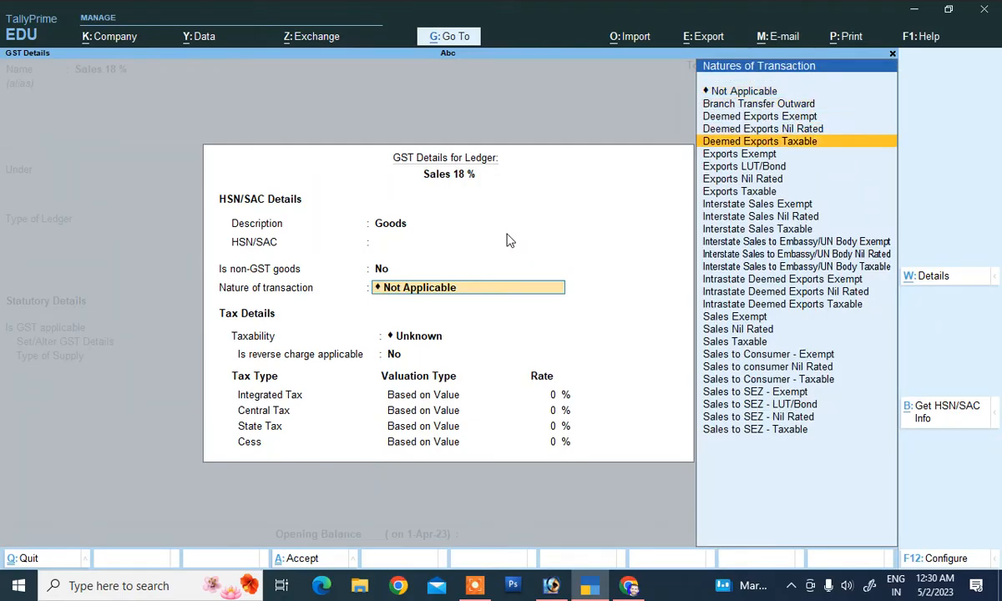
pyautogui.press('Return')
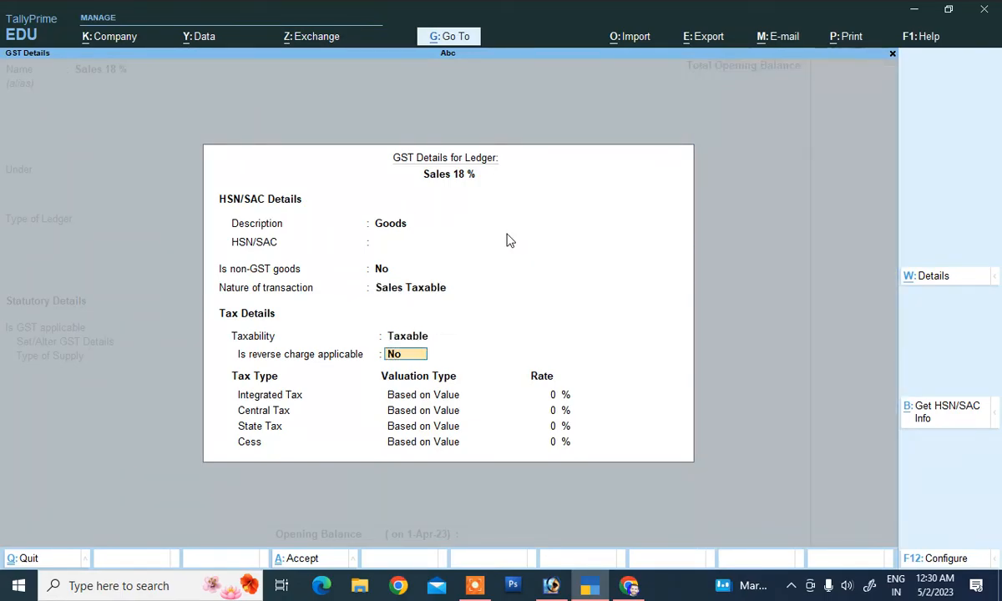
pyautogui.press('Return')
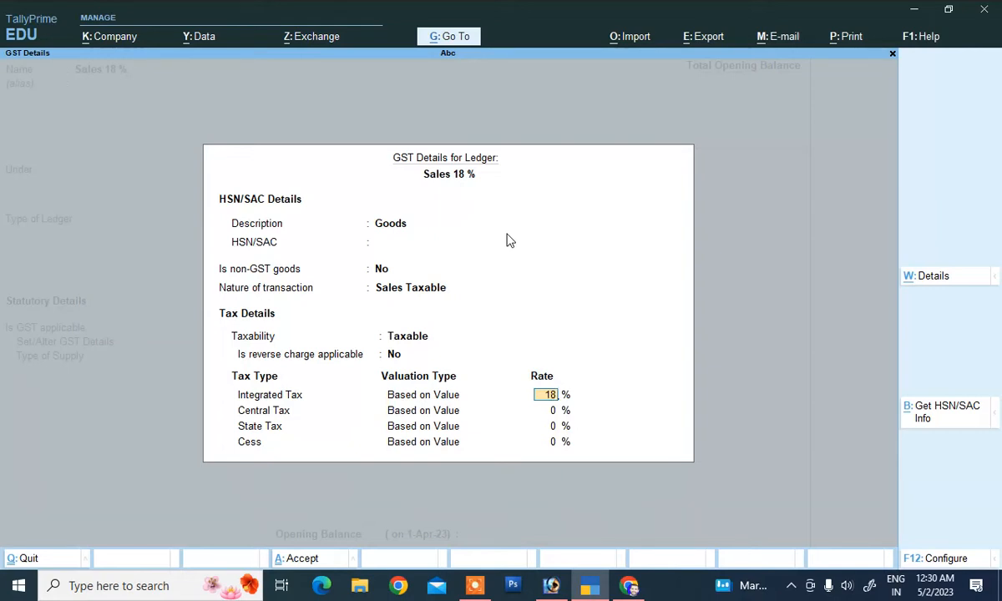
# Set the Sales 18 % ledger's integrated tax rate to 18 % and save its GST details.
pyautogui.press('Return')
pyautogui.press('Return')
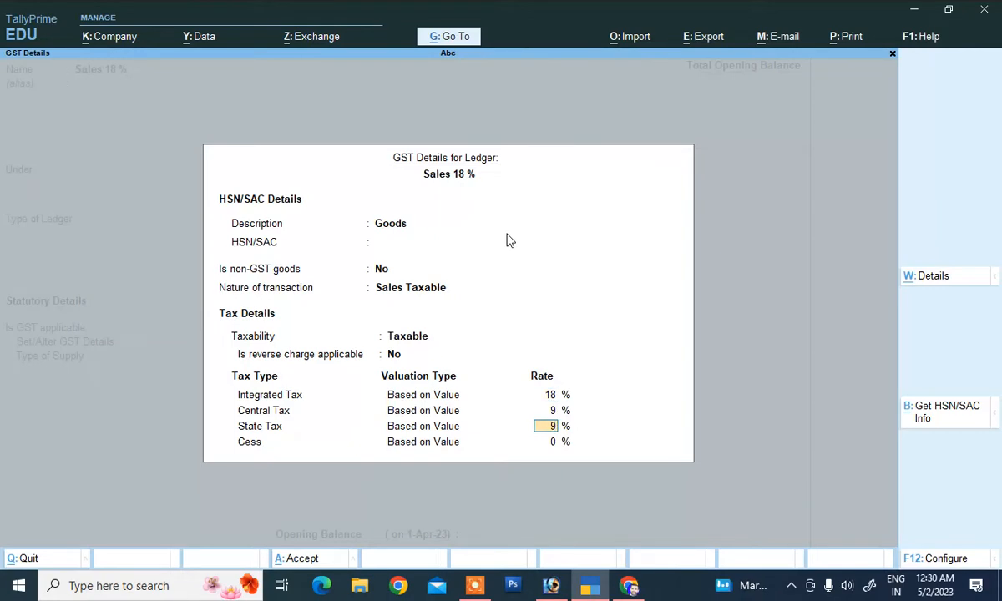
pyautogui.press('Return')
pyautogui.press('Return')
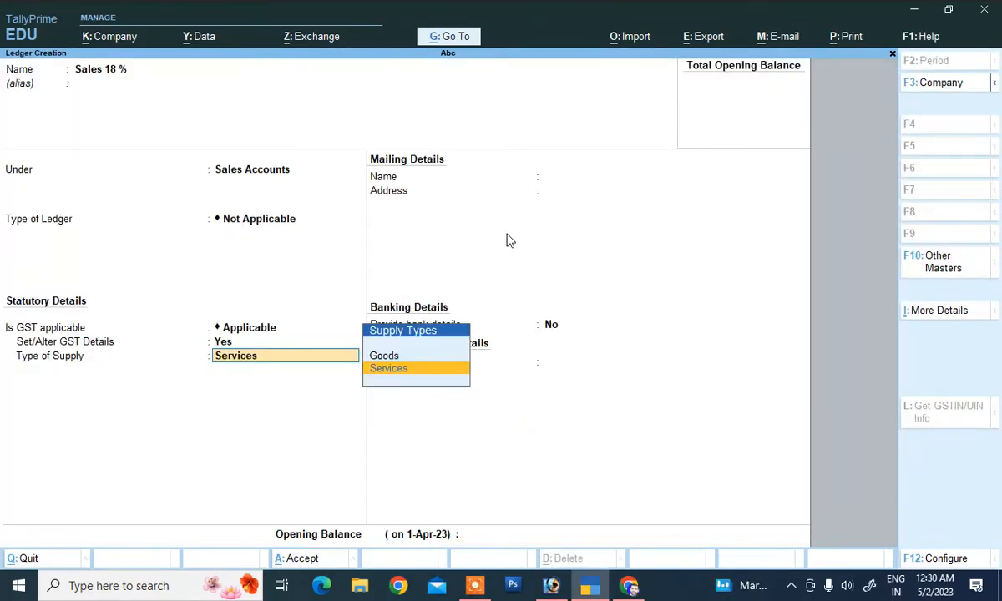
# Set the Sales 18 % ledger's type of supply to Goods, leave its opening balance blank, and save the ledger.
pyautogui.press('Up')
pyautogui.press('Return')
pyautogui.press('Return')
pyautogui.press('Return')
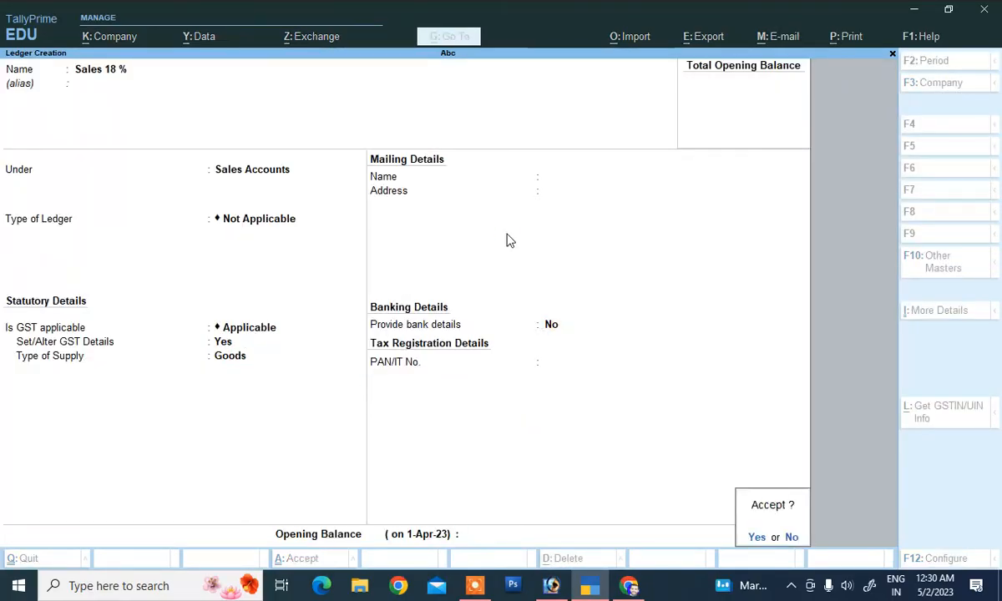
pyautogui.press('Return')
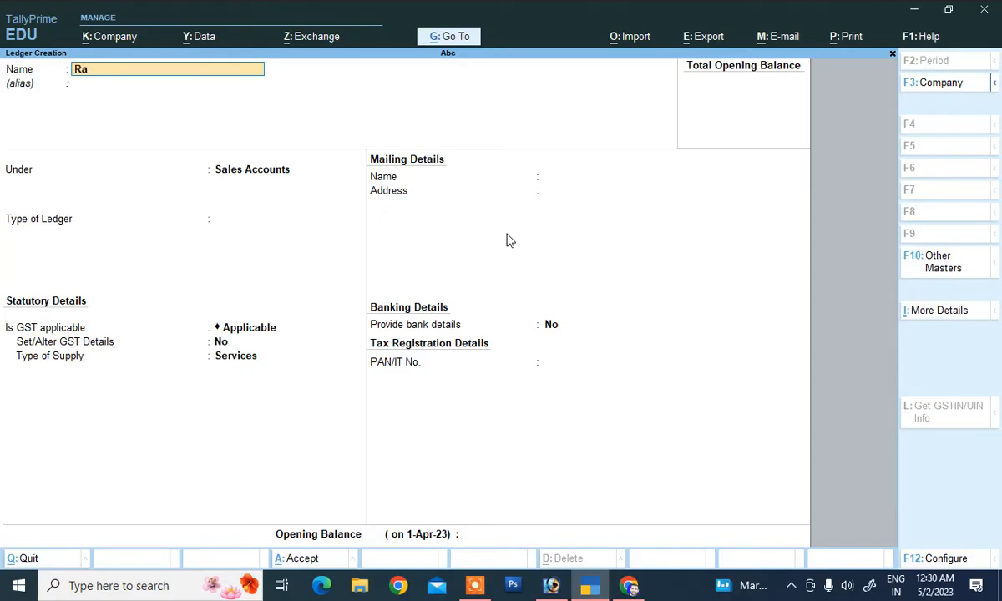
# Name the new party ledger Rahul Pvt and place it under Sundry Creditors.
pyautogui.write('hul Pvt')
pyautogui.press('Return')
pyautogui.write('S')
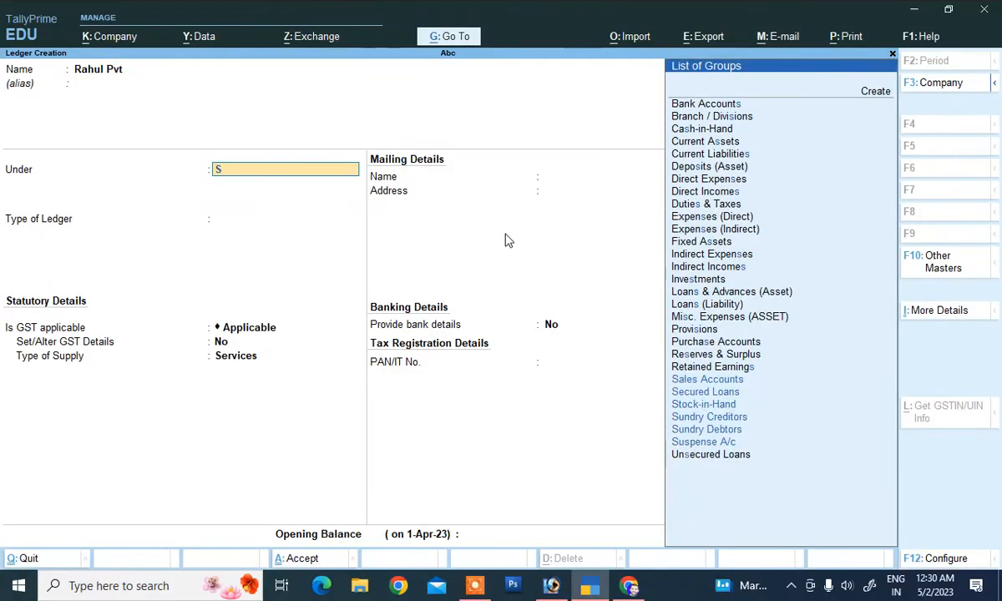
pyautogui.write('u')
pyautogui.press('Return')
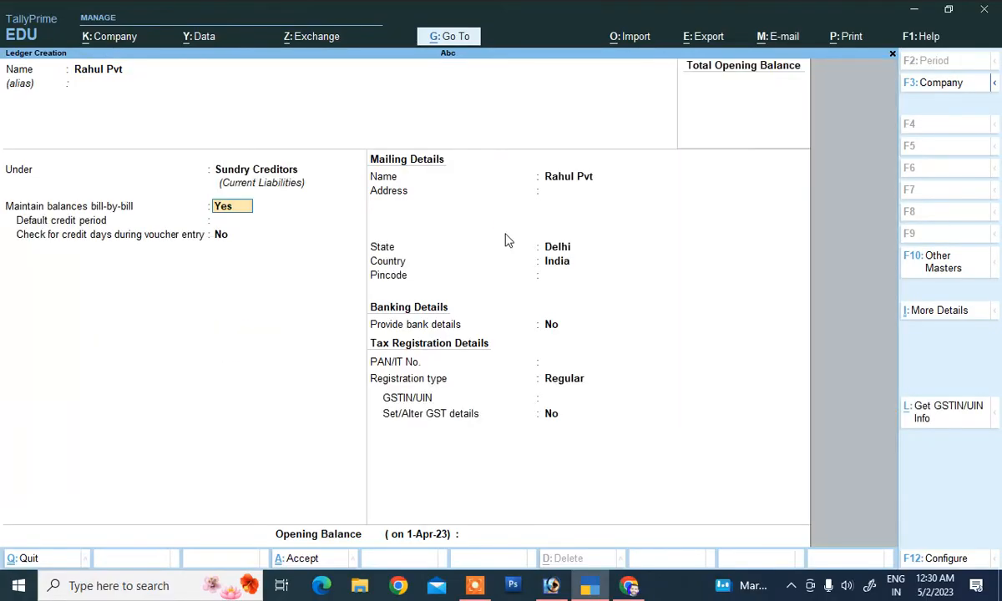
# Keep the creditor ledger's bill-by-bill balances at Yes and its other default details, leave address and GSTIN blank, and save it.
pyautogui.press('Return')
pyautogui.press('Return')
pyautogui.press('Return')
pyautogui.press('Return')
pyautogui.press('Return')
pyautogui.press('Return')
pyautogui.press('Return')
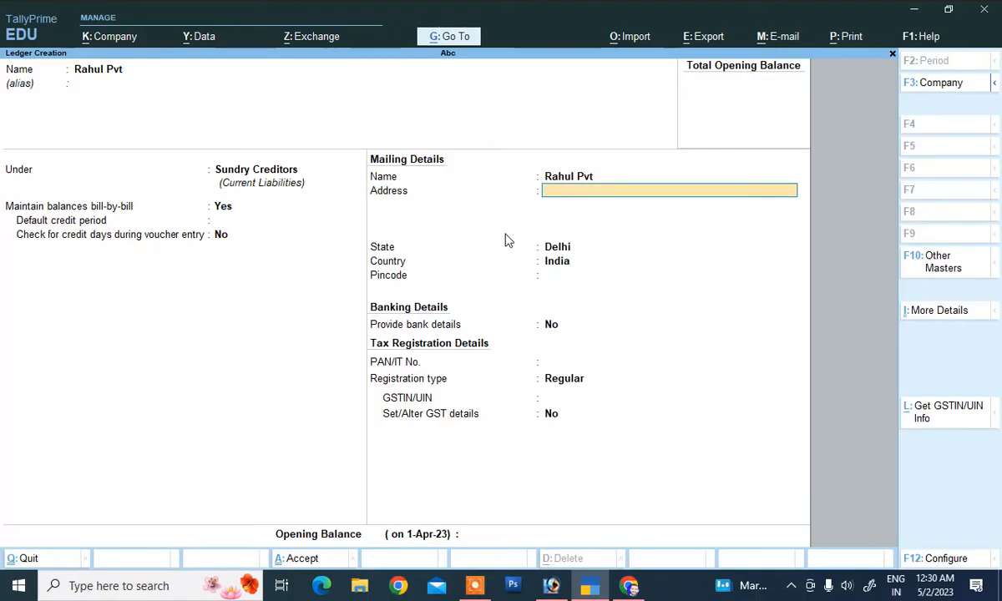
pyautogui.press('Return')
pyautogui.press('Return')
pyautogui.press('Return')
pyautogui.press('Return')
pyautogui.press('Return')
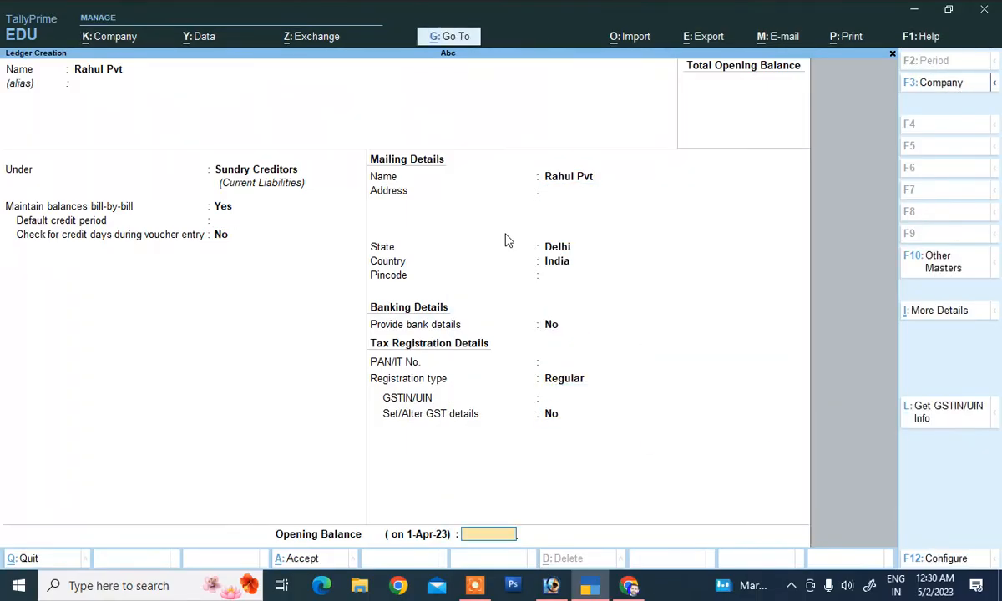
pyautogui.press('Return')
# Start a party ledger with the customer's full name and place it under Sundry Debtors.
pyautogui.write('A')
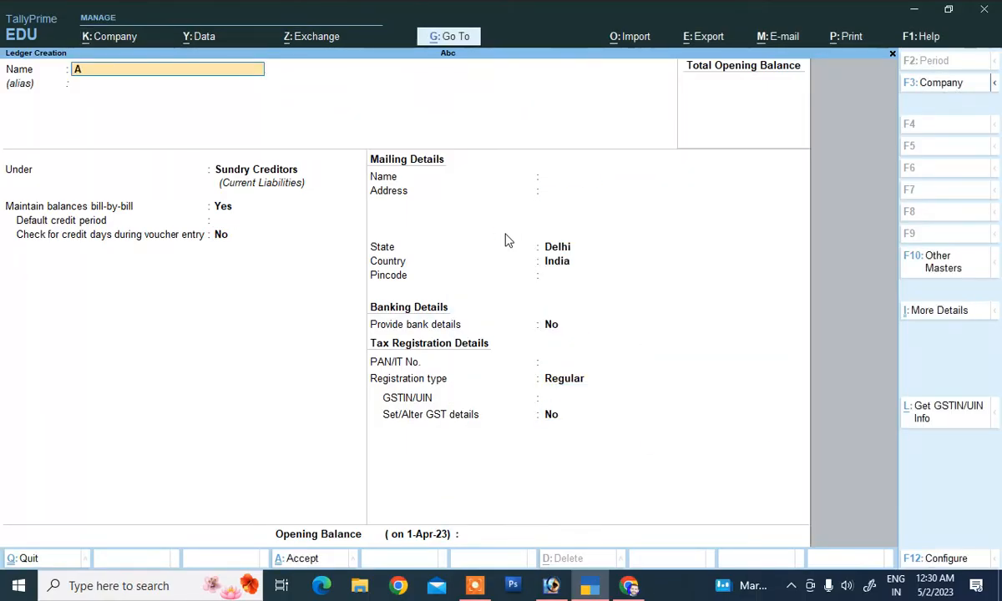
pyautogui.write('nil Kumar')
pyautogui.press('Return')
pyautogui.write('S')
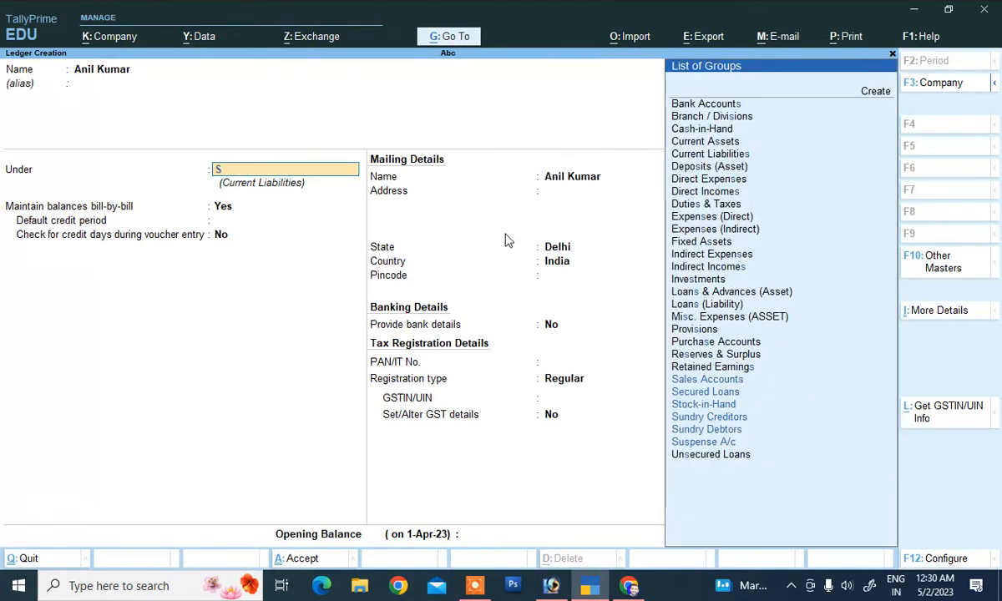
pyautogui.press('Down')
pyautogui.press('Down')
pyautogui.press('Down')
pyautogui.press('Down')
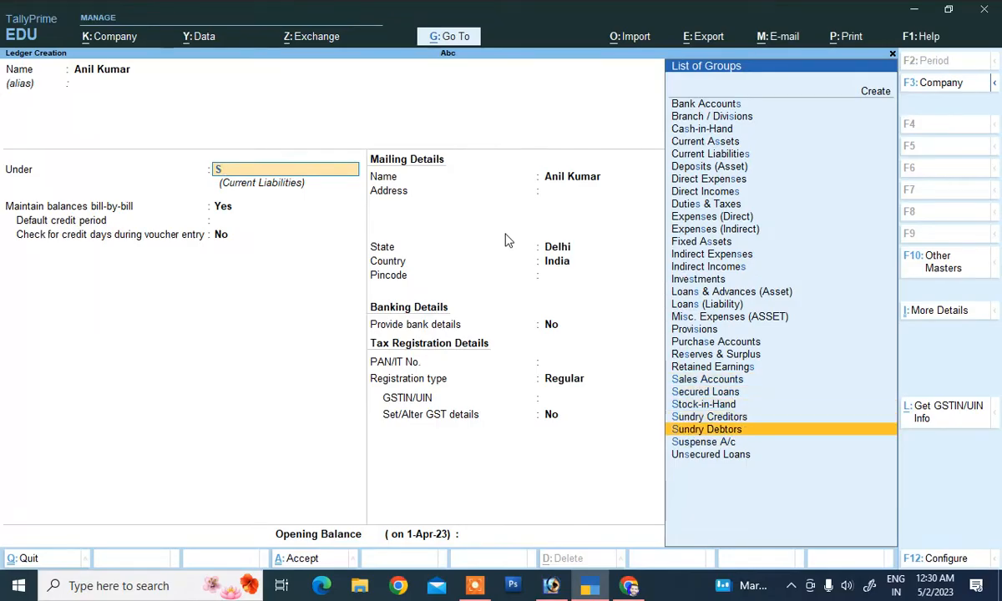
pyautogui.press('Return')
# Keep the debtor ledger's bill-by-bill balances at Yes and registration type Regular, leave GSTIN blank, and save the ledger.
pyautogui.press('Return')
pyautogui.press('Return')
pyautogui.press('Return')
pyautogui.press('Return')
pyautogui.press('Return')
pyautogui.press('Return')
pyautogui.press('Return')
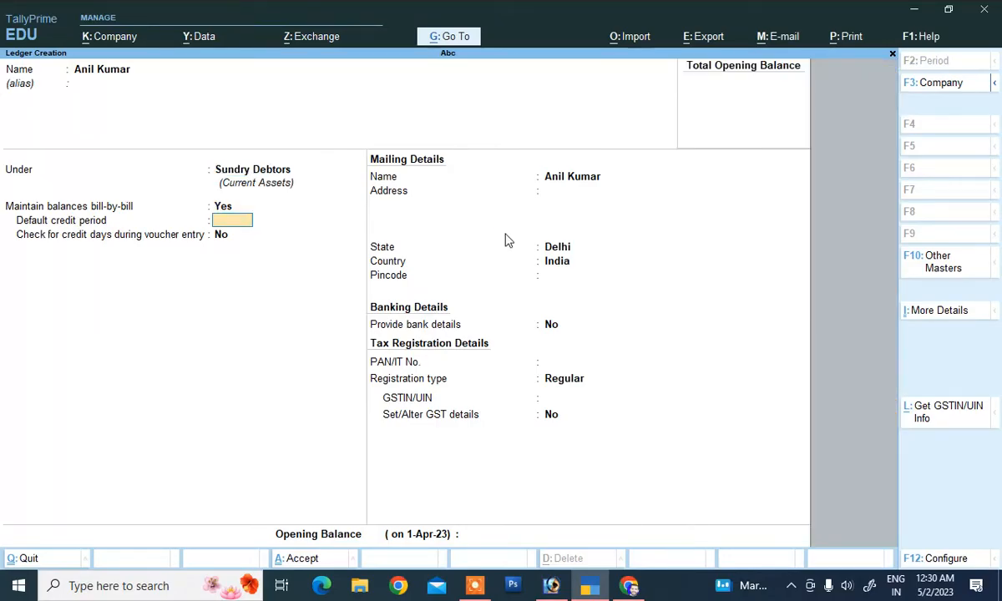
pyautogui.press('Return')
pyautogui.press('Return')
pyautogui.press('Return')
pyautogui.press('Return')
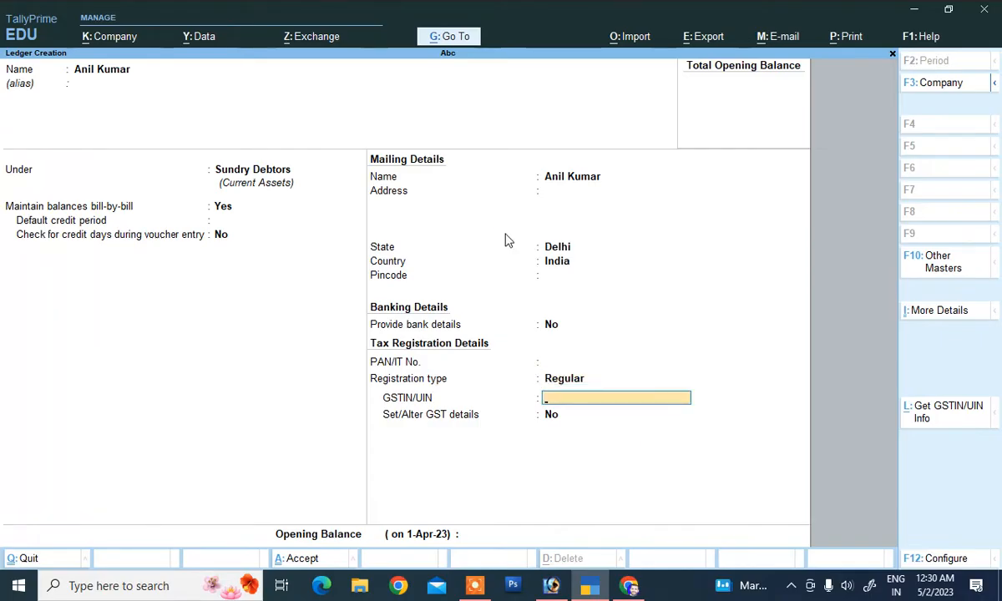
pyautogui.press('Return')
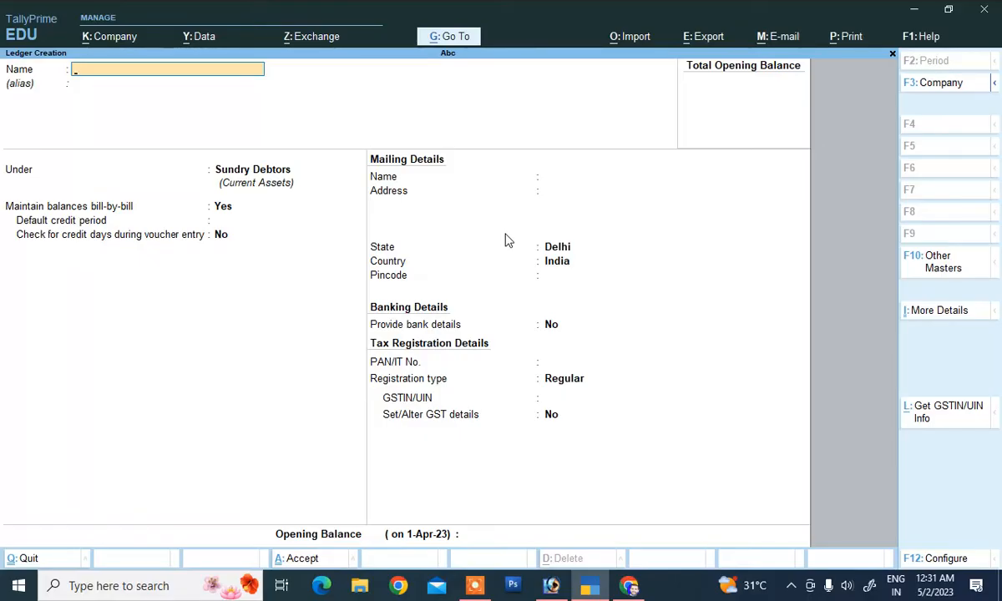
# Name the new tax ledger Cgst 2.5% and place it under Duties & Taxes.
pyautogui.write('Cgst')
pyautogui.press('Return')
pyautogui.press('Return')
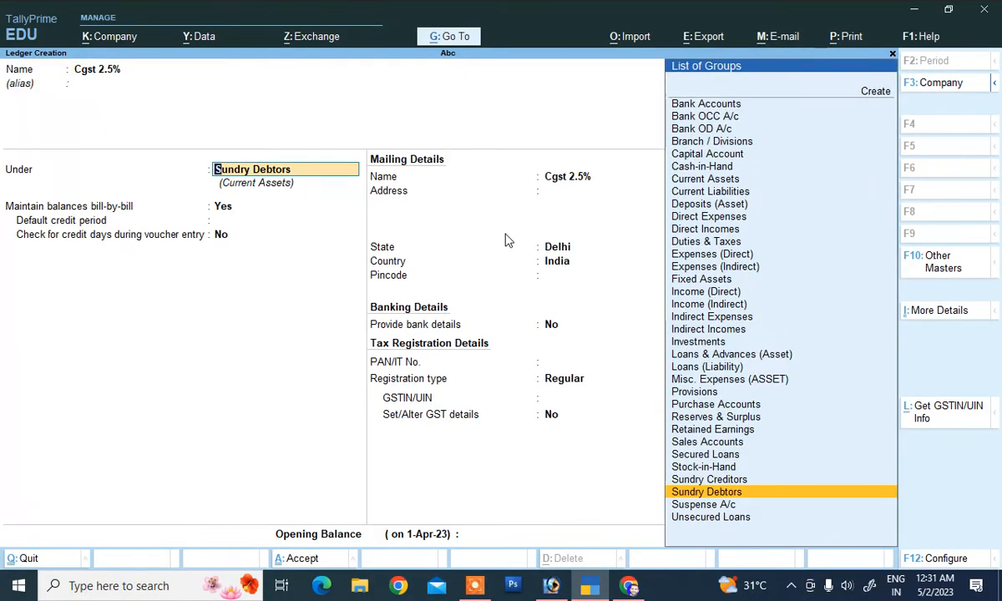
pyautogui.write('D')
pyautogui.press('Down')
pyautogui.press('Down')
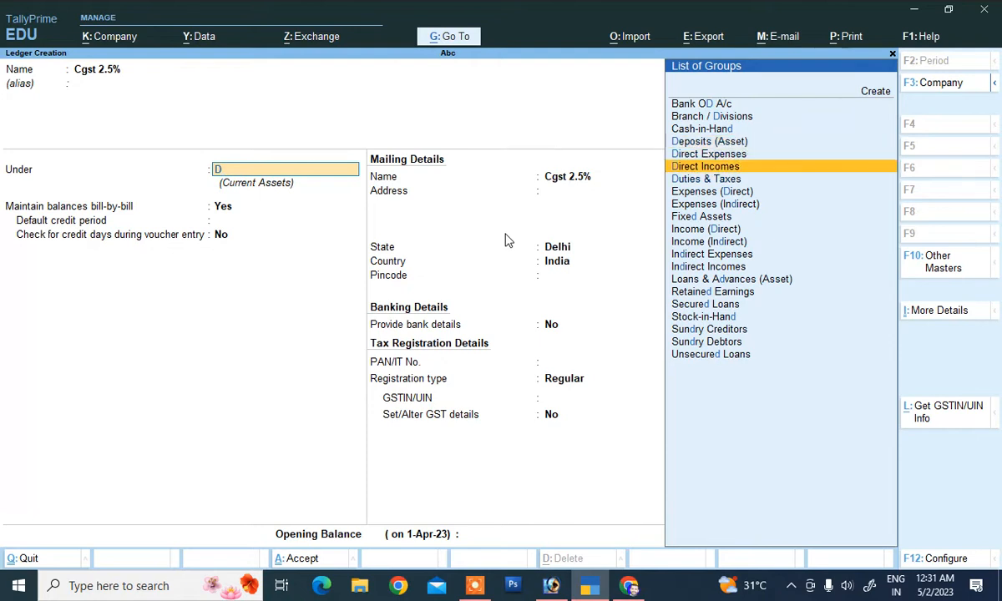
pyautogui.press('Down')
pyautogui.press('Return')
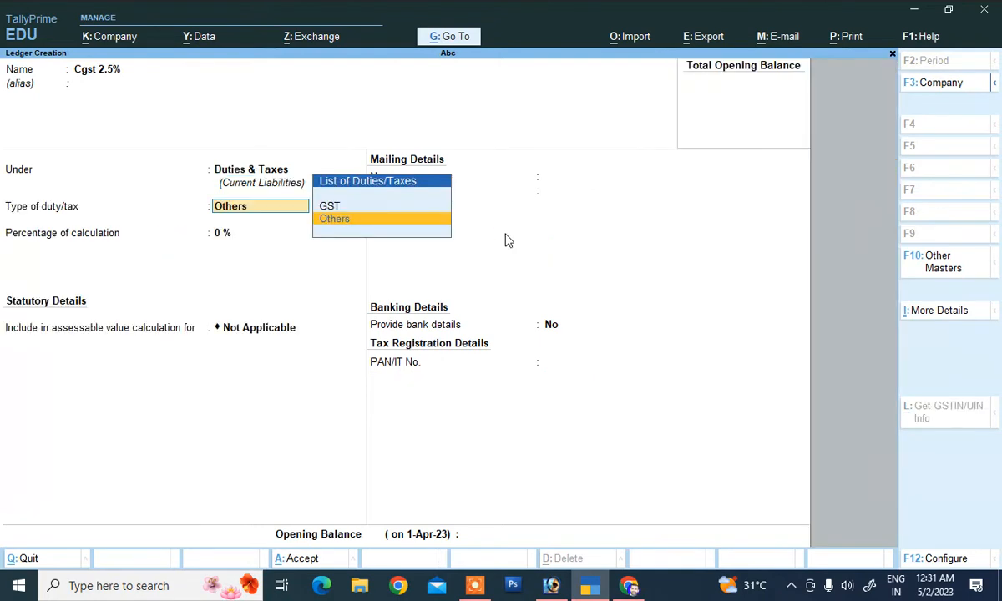
# Set the Cgst 2.5% ledger's duty type to GST and its tax type to Central Tax, calculated at 2.5 %.
pyautogui.press('Up')
pyautogui.press('Return')
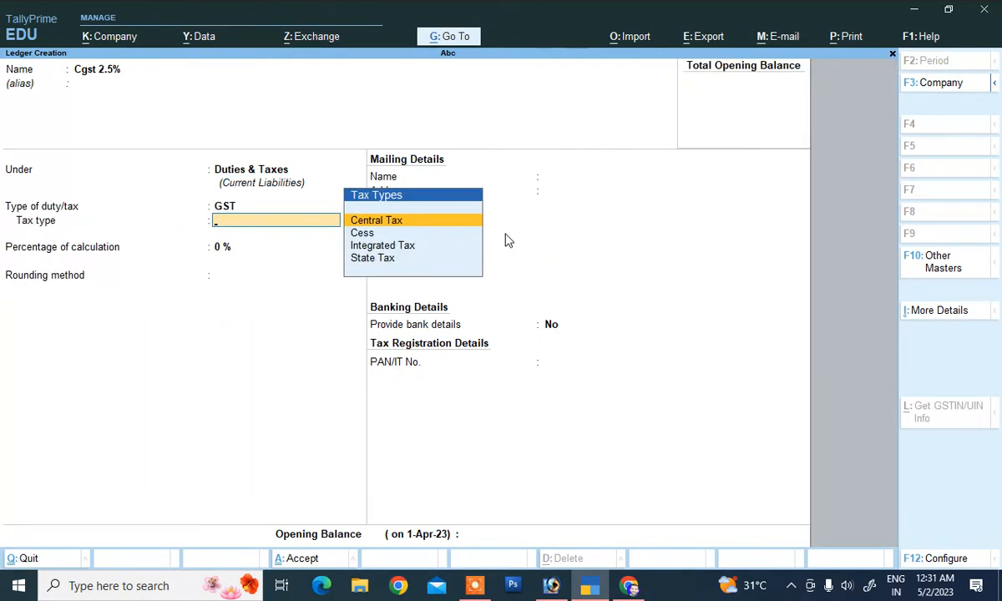
pyautogui.press('Return')
pyautogui.write('2.')
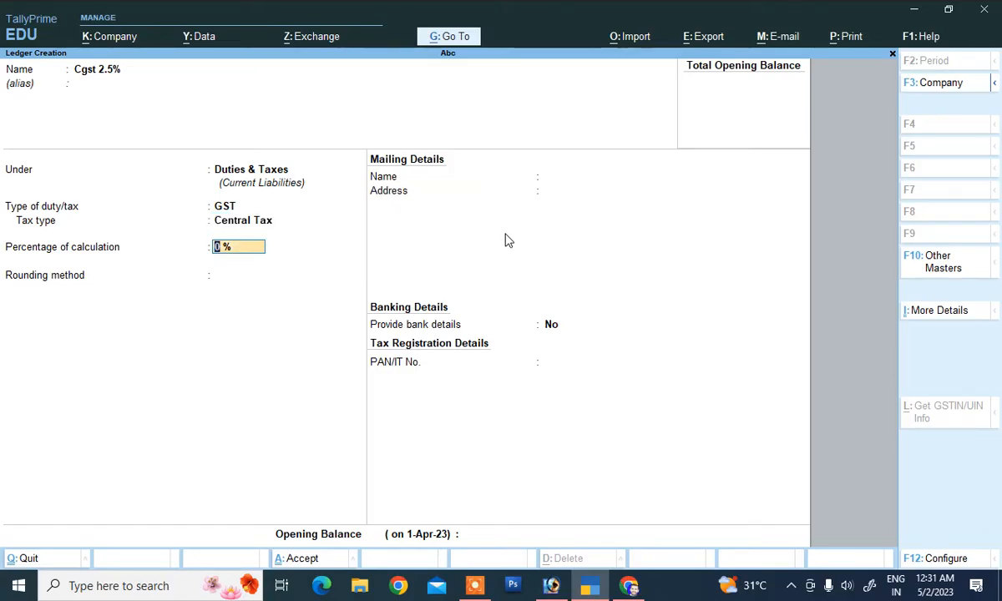
pyautogui.write('5')
pyautogui.press('Return')
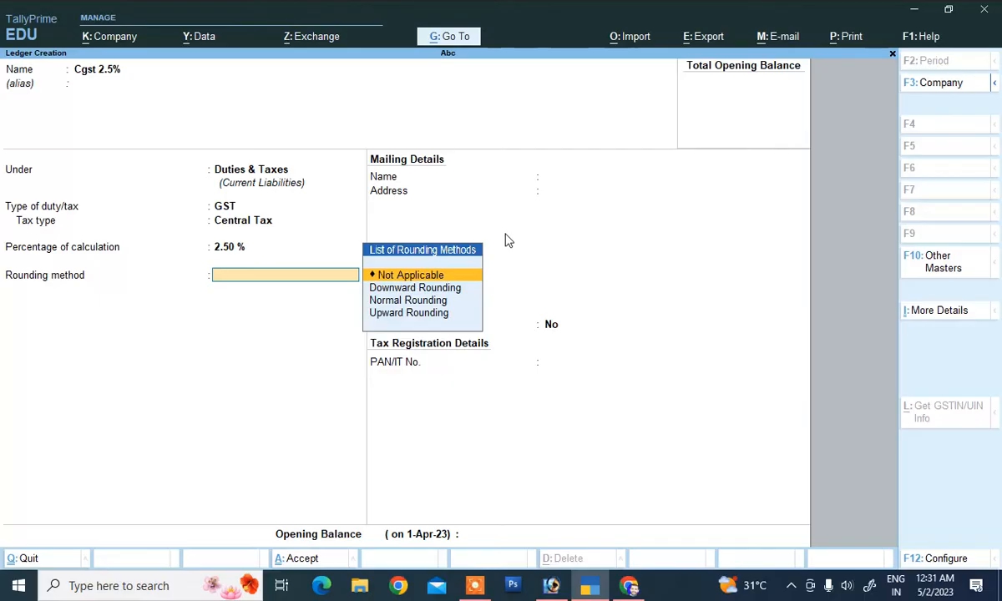
# Choose Not Applicable as the Cgst 2.5% ledger's rounding method, keep bank details at No, and save it.
pyautogui.press('Return')
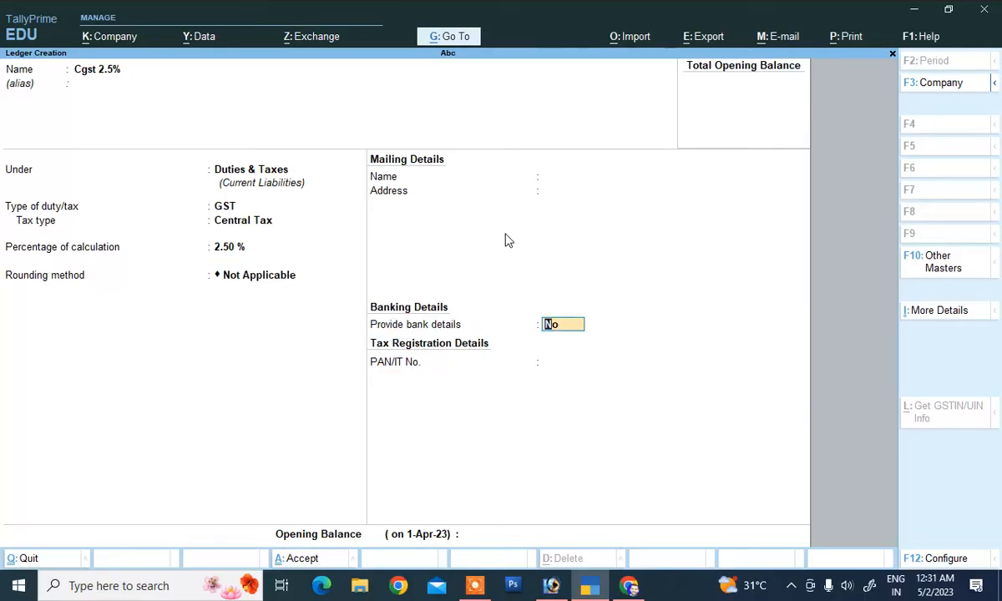
pyautogui.press('Return')
pyautogui.press('Return')
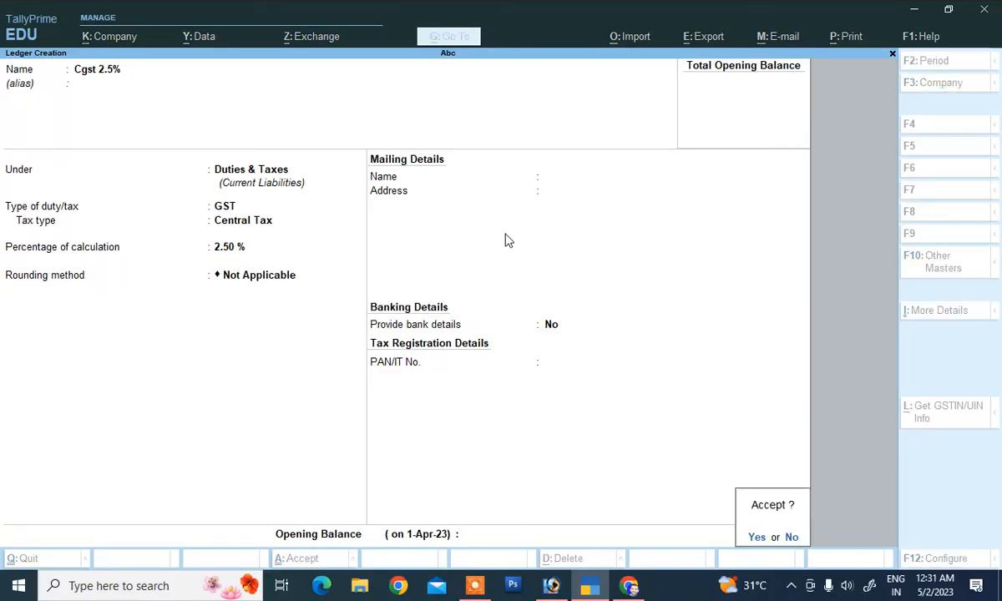
pyautogui.press('Return')
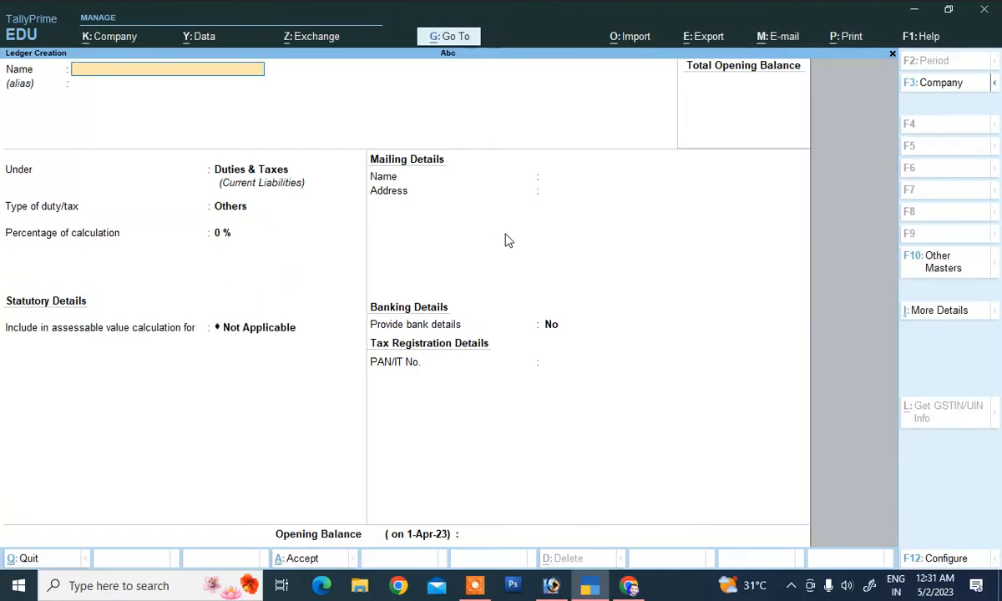
# Start a ledger named Sgst 2.5 % under Duties & Taxes and set its duty type to GST.
pyautogui.write('Sgst 2.5')
pyautogui.press('Return')
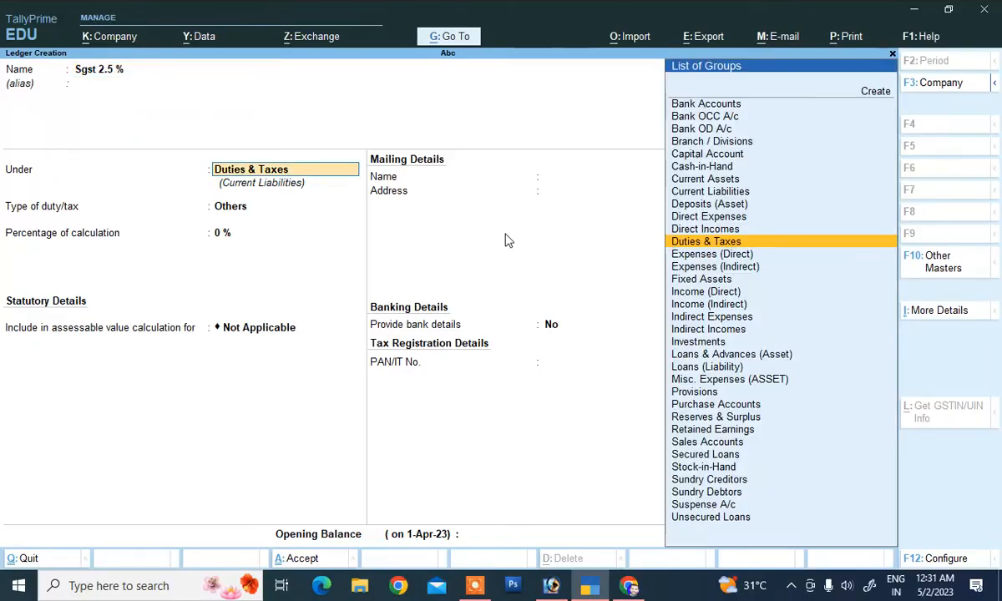
pyautogui.press('Return')
pyautogui.press('Up')
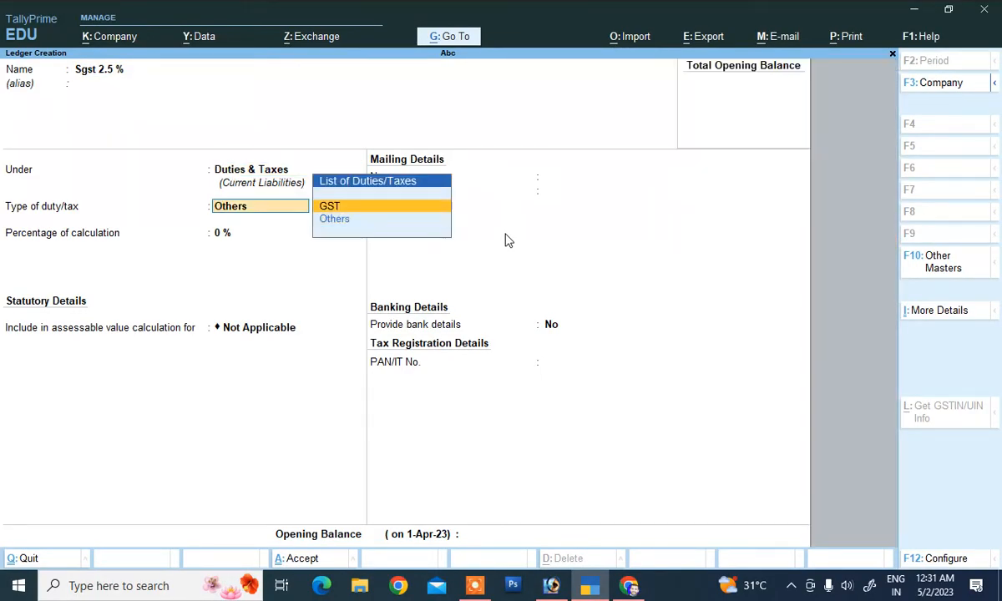
pyautogui.write('g')
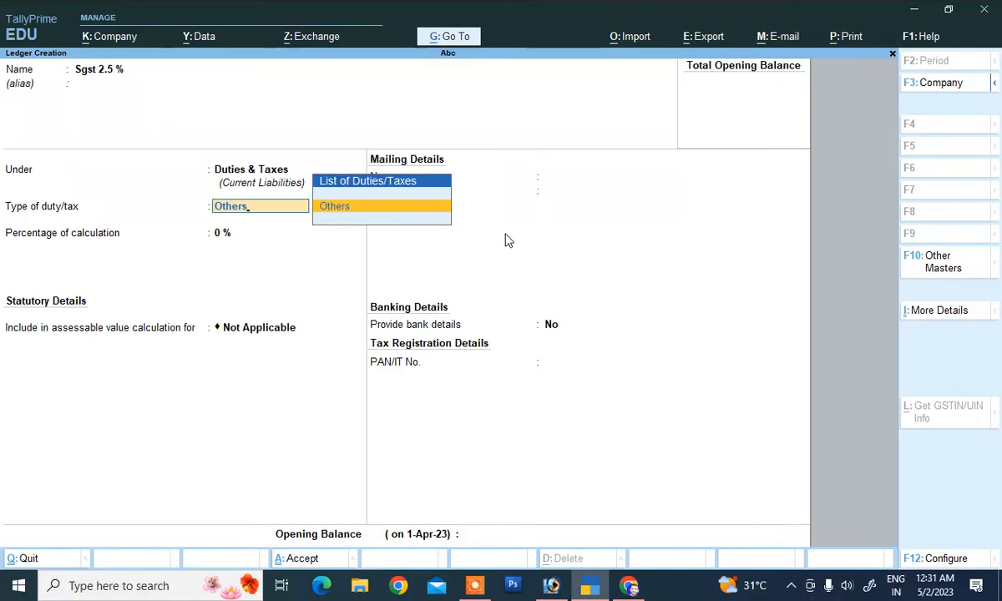
pyautogui.press('Return')
pyautogui.press('Up')
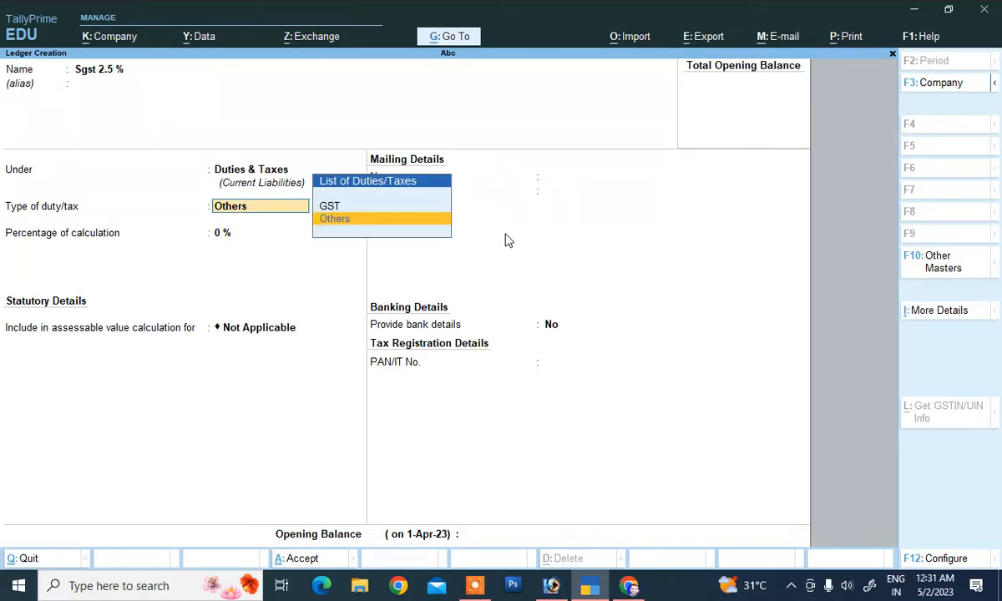
pyautogui.press('Up')
pyautogui.press('Return')
# Set the Sgst 2.5 % ledger to State Tax at 2.5 % with rounding Not Applicable, and save it.
pyautogui.press('Down')
pyautogui.press('Down')
pyautogui.press('Down')
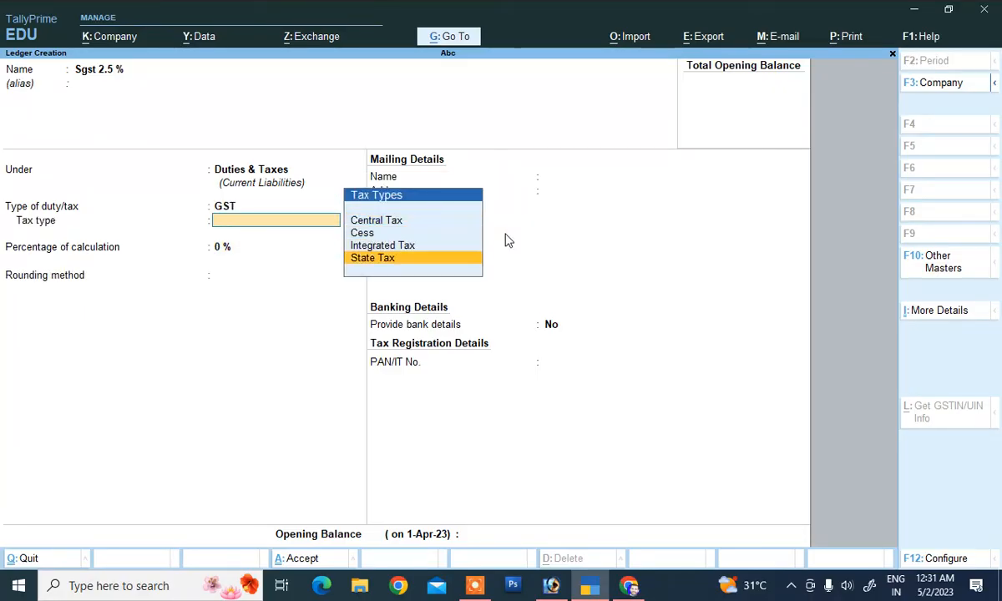
pyautogui.press('Return')
pyautogui.write('2.5')
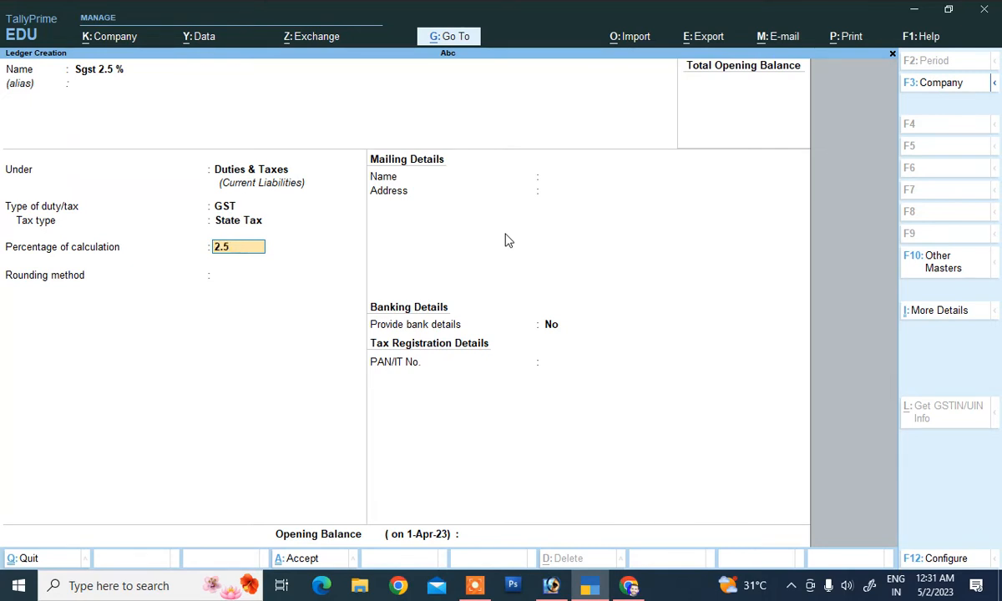
pyautogui.press('Return')
pyautogui.press('Return')
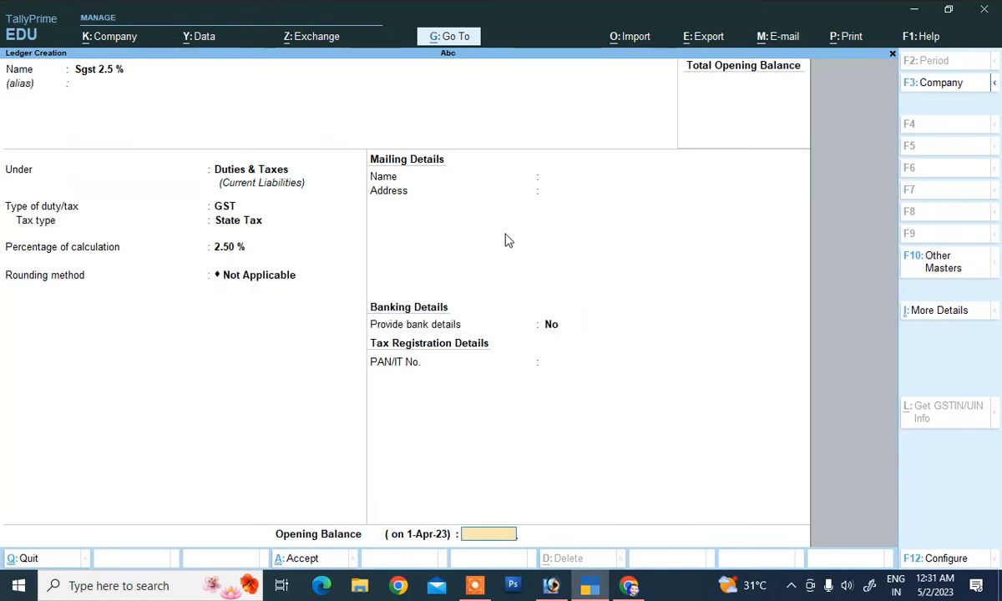
pyautogui.press('Return')
pyautogui.press('Return')
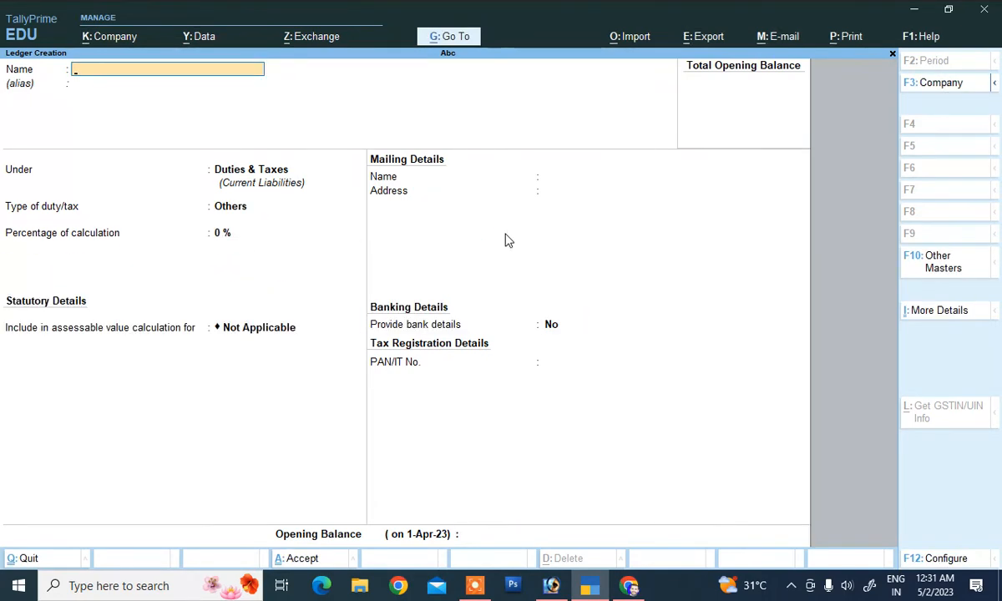
# Start a ledger named Cgst 6 % under Duties & Taxes and set its duty type to GST.
pyautogui.write('Gst')
pyautogui.press('BackSpace')
pyautogui.press('BackSpace')
pyautogui.write('Cgst 6')
pyautogui.press('Return')
pyautogui.press('Return')
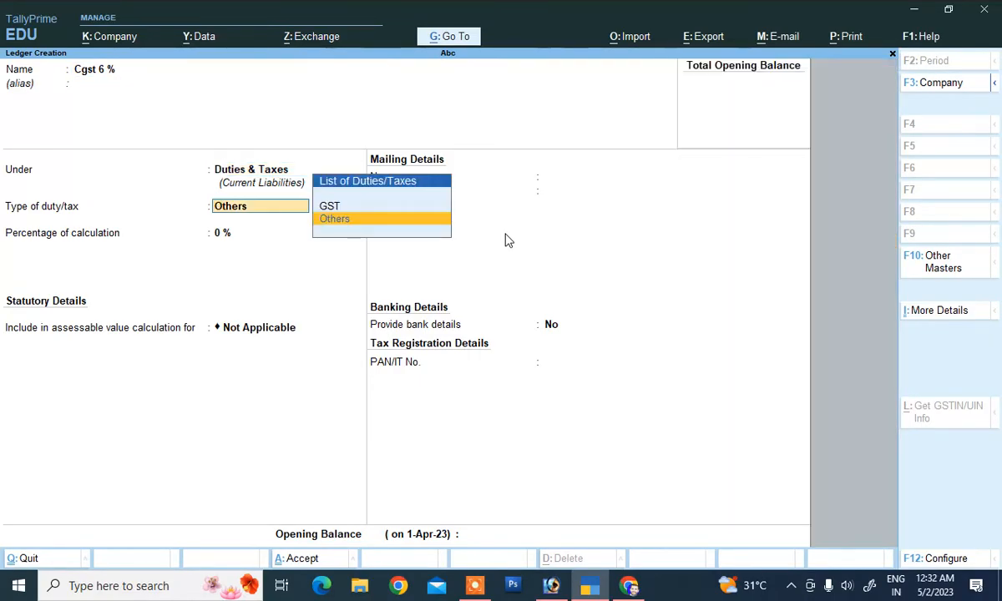
pyautogui.press('Up')
pyautogui.press('Return')
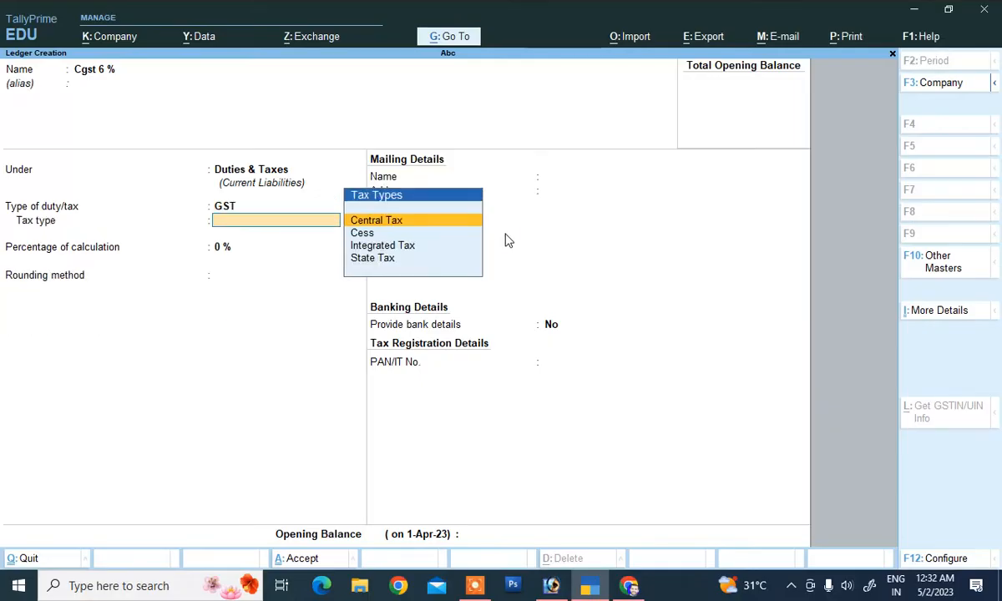
# Set the Cgst 6 % ledger to Central Tax at 6 % with rounding Not Applicable, and save it.
pyautogui.press('Return')
pyautogui.write('6')
pyautogui.press('Return')
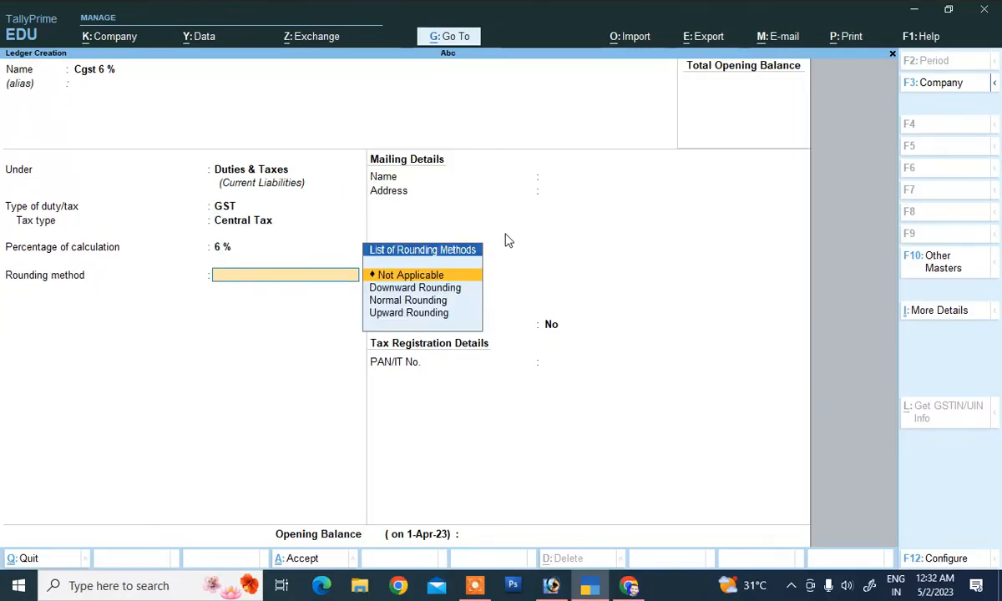
pyautogui.press('Return')
pyautogui.press('Return')
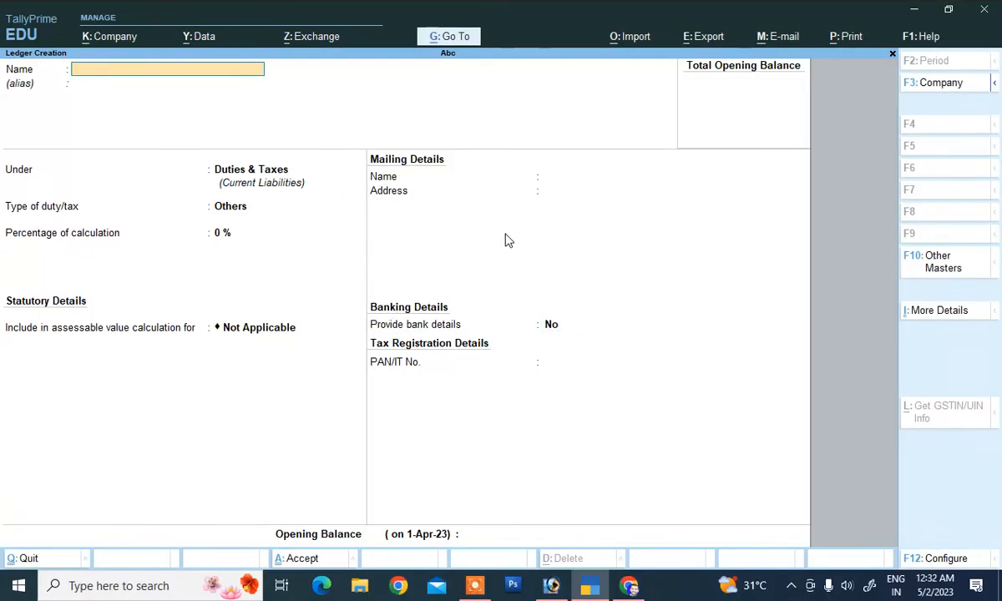
# Start a ledger named Sgst 6 % under Duties & Taxes and set its duty type to GST.
pyautogui.write('Sgc')
pyautogui.write('t 6 %')
pyautogui.press('Return')
pyautogui.press('Return')
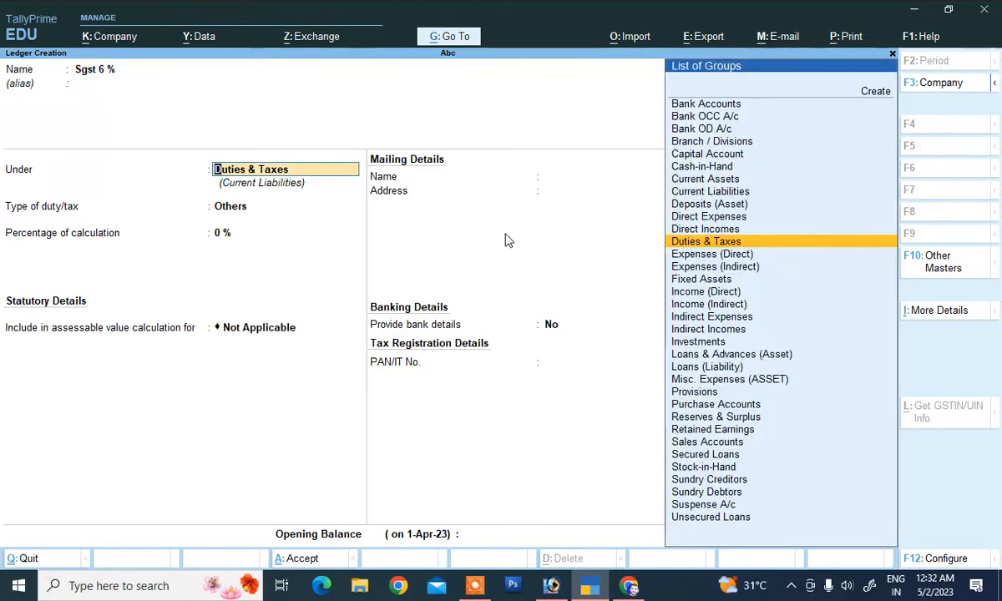
pyautogui.press('Return')
pyautogui.press('Up')
pyautogui.press('Return')
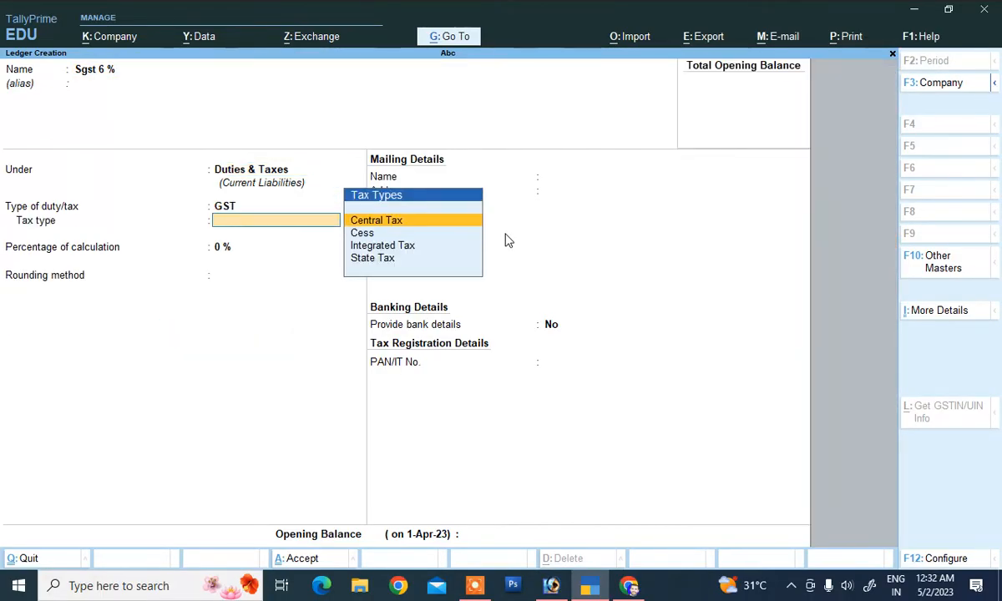
# Set the Sgst 6 % ledger's tax type to State Tax and its percentage of calculation to 6 %.
pyautogui.press('Up')
pyautogui.press('Return')
pyautogui.write('6')
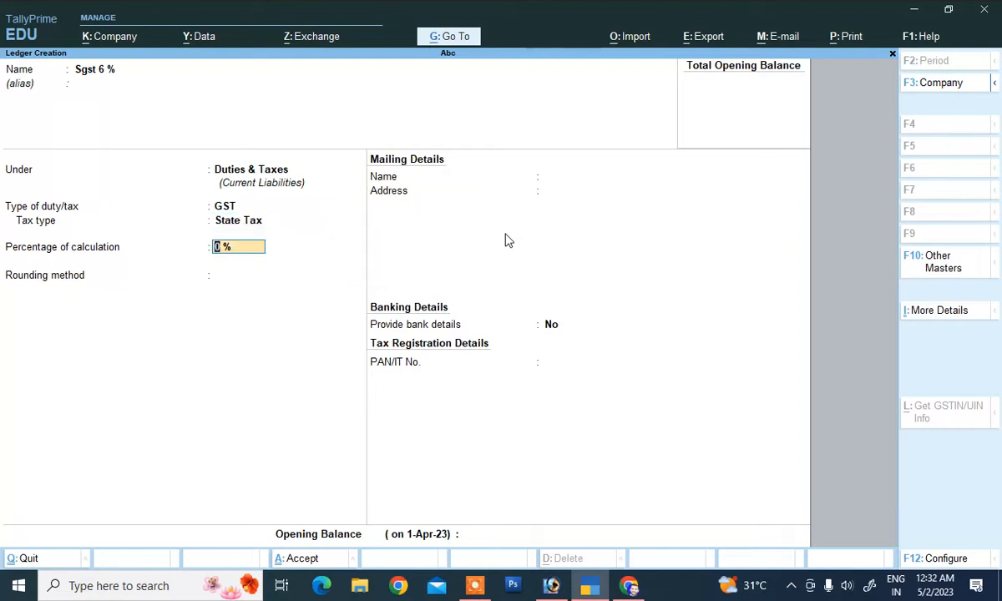
pyautogui.press('Return')
pyautogui.press('Down')
pyautogui.press('Down')
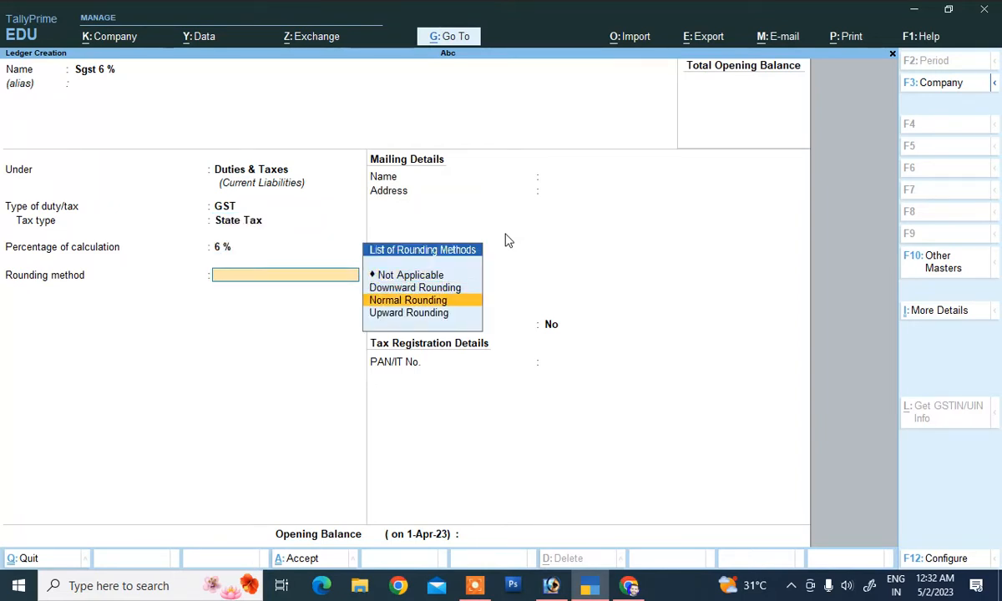
pyautogui.press('Return')
pyautogui.press('BackSpace')
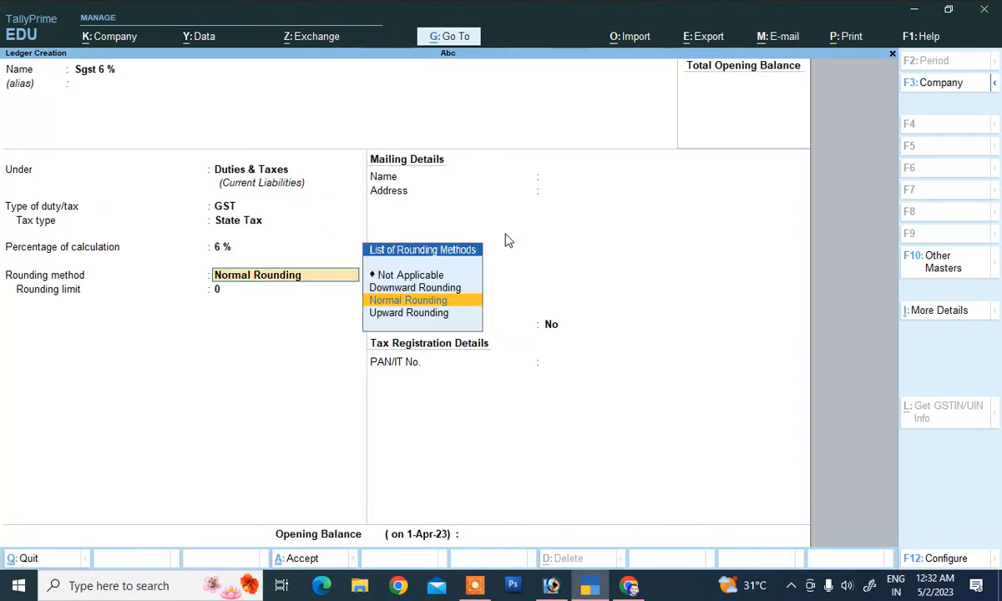
# Set the Sgst 6 % ledger's rounding method to Not Applicable, leave the opening balance blank, and save it.
pyautogui.press('Up')
pyautogui.press('Up')
pyautogui.press('Return')
pyautogui.press('Return')
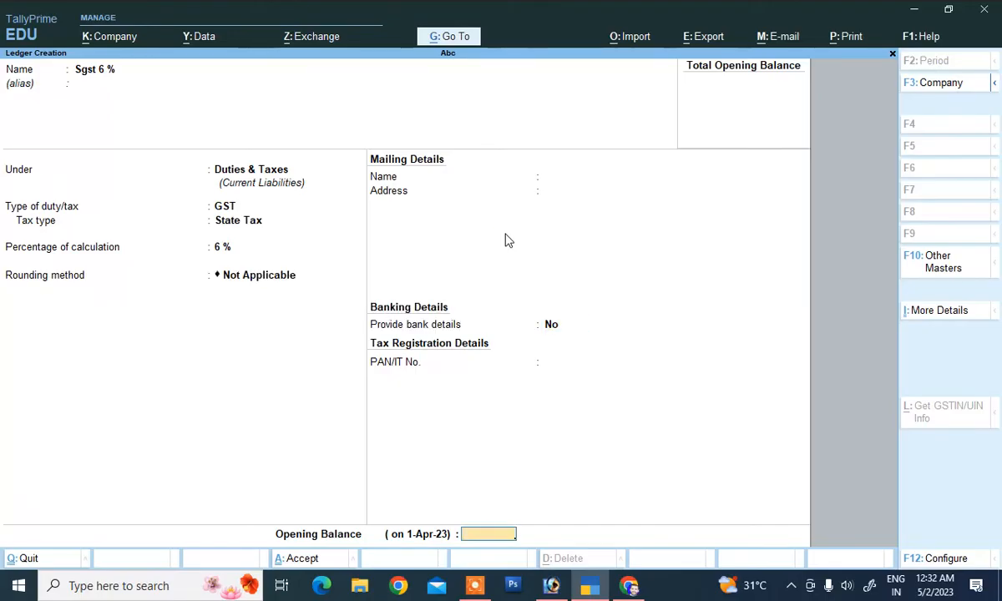
pyautogui.press('Return')
pyautogui.press('Return')
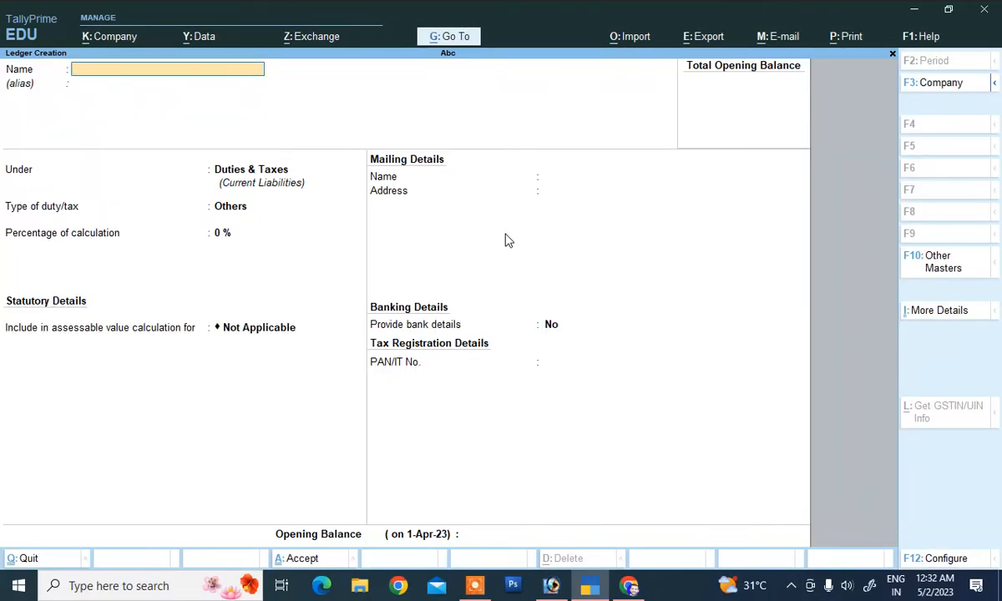
# Start a ledger named Cgst 9% under Duties & Taxes and set its duty type to GST.
pyautogui.write('Cgst 9%')
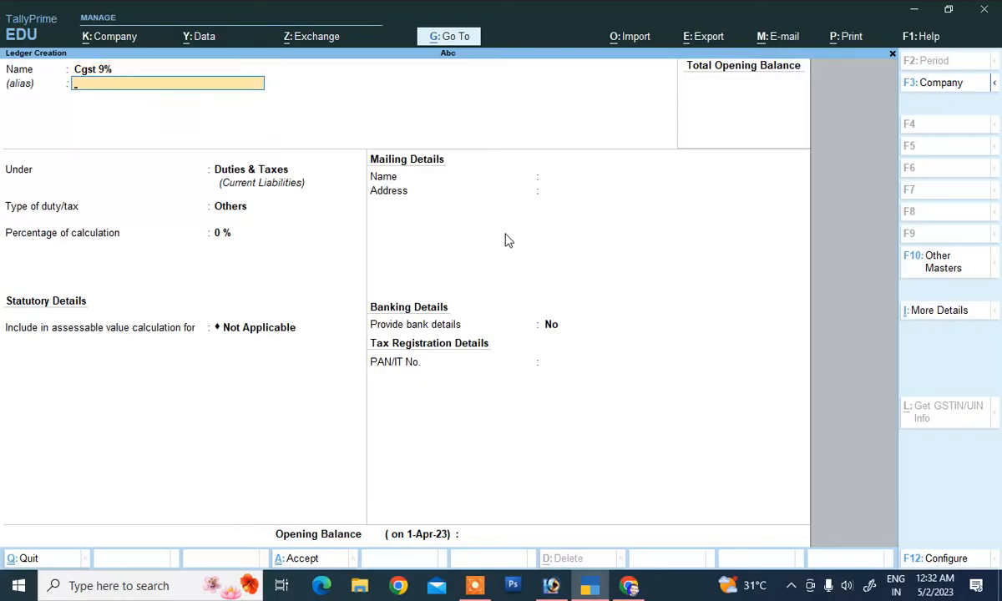
pyautogui.press('Return')
pyautogui.press('Return')
pyautogui.press('Up')
pyautogui.press('Return')
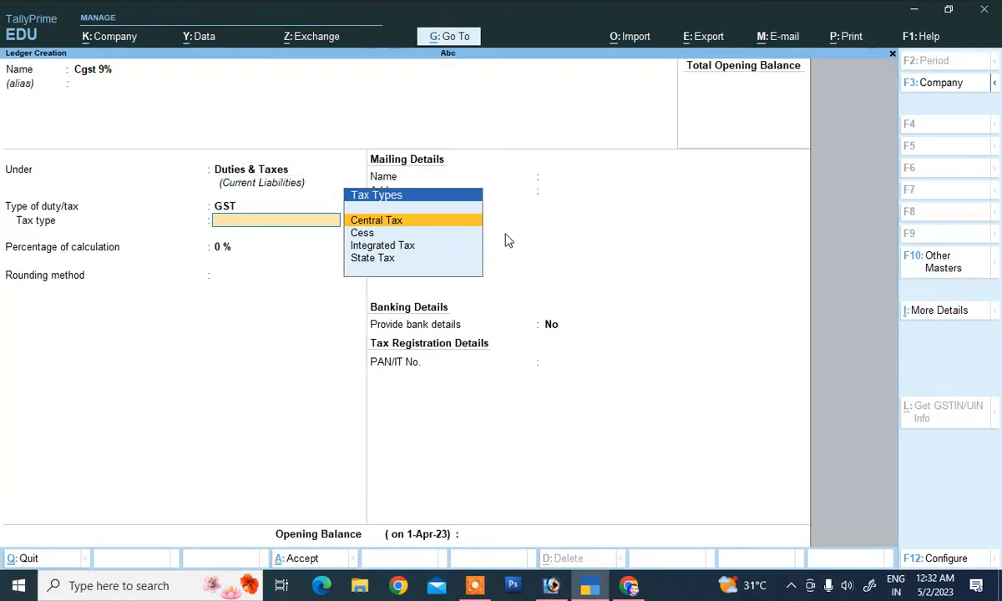
# Set the Cgst 9% ledger to Central Tax at 9 % with rounding Not Applicable, and save it.
pyautogui.press('Down')
pyautogui.press('Up')
pyautogui.press('Return')
pyautogui.write('9')
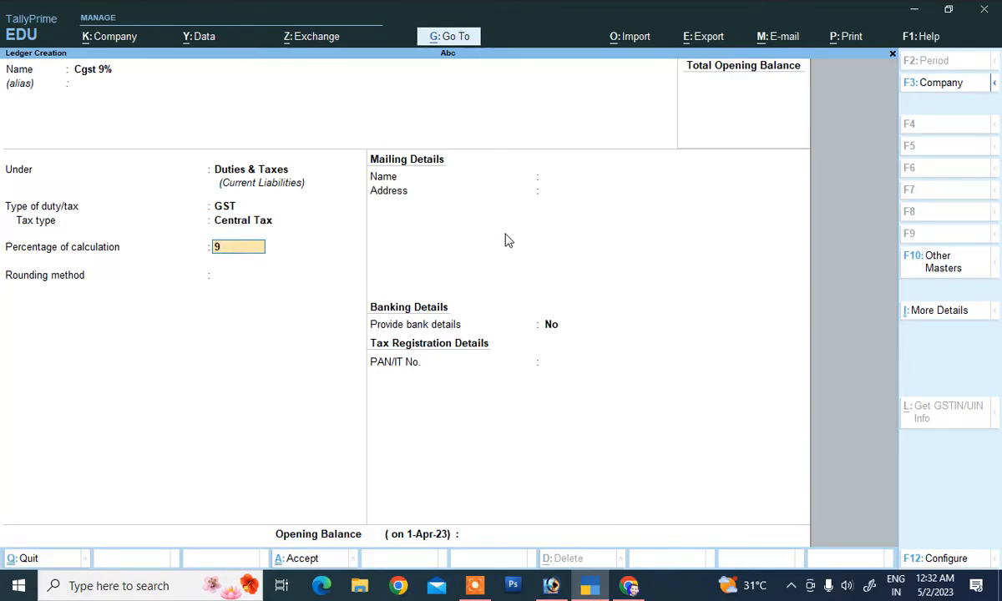
pyautogui.press('Return')
pyautogui.press('Return')
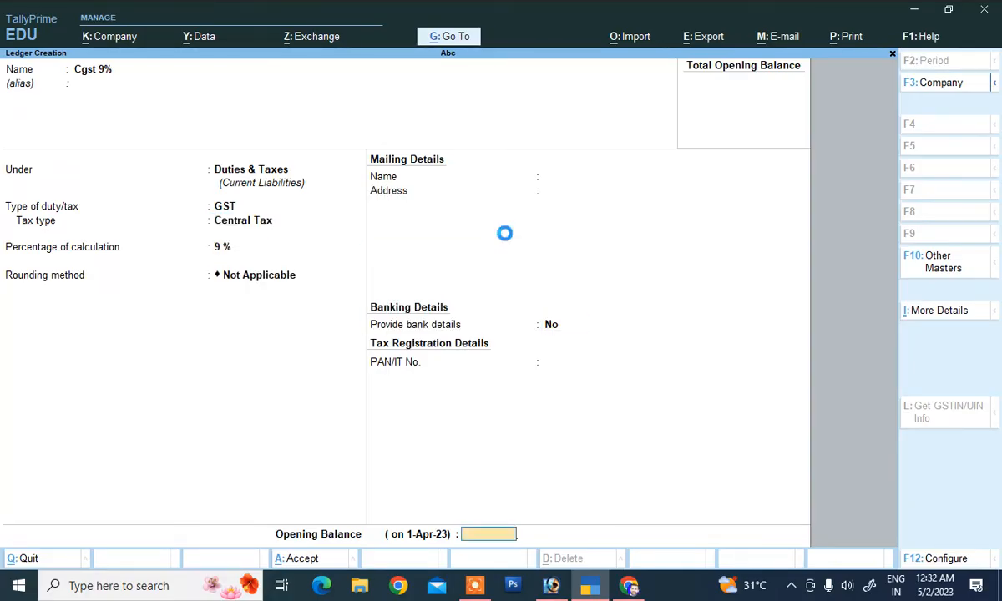
# Start a ledger named Sgst 9 % under Duties & Taxes and set its duty type to GST.
pyautogui.write('Sgst ')
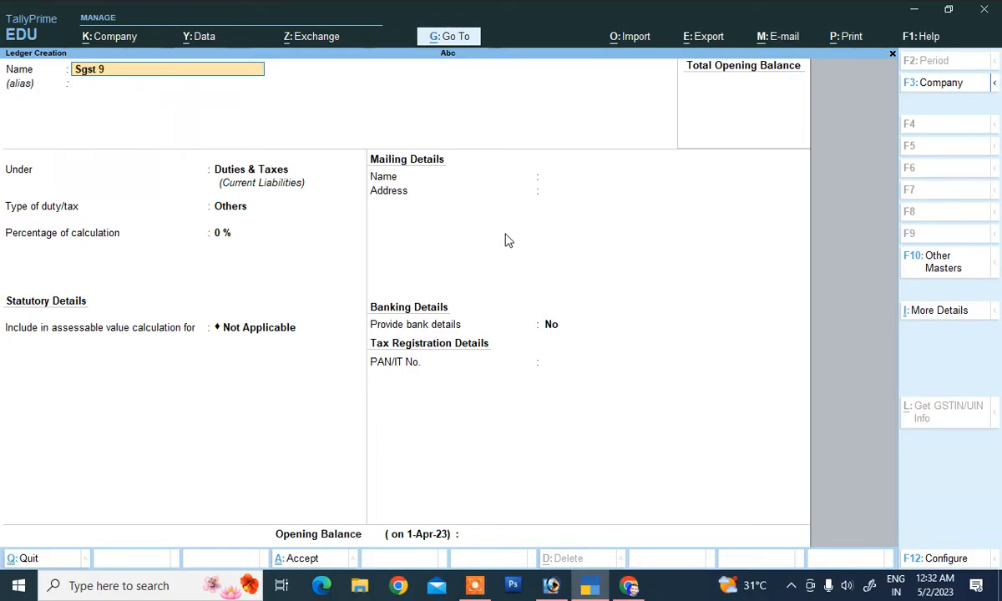
pyautogui.write('9 %')
pyautogui.press('Return')
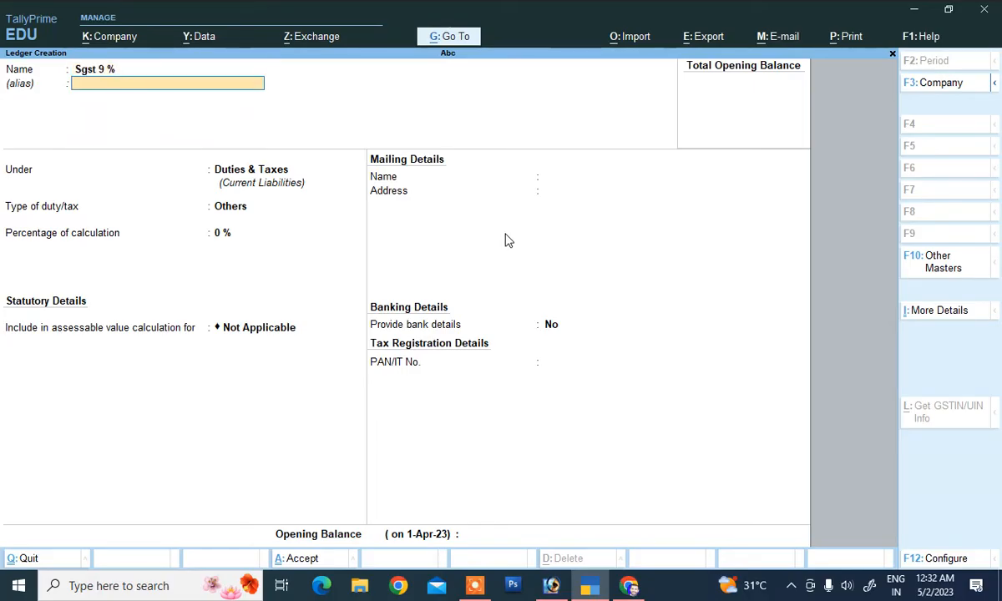
pyautogui.press('Return')
pyautogui.press('Return')
pyautogui.press('Up')
pyautogui.press('Return')
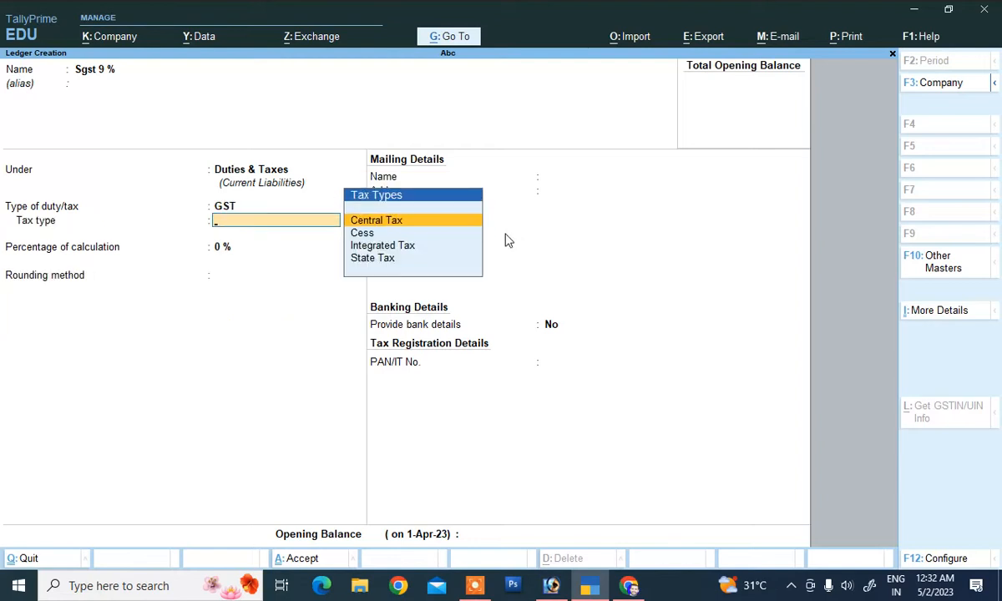
# Set the Sgst 9 % ledger to State Tax at 9 % with rounding Not Applicable, save it, and leave ledger creation.
pyautogui.press('Down')
pyautogui.press('Down')
pyautogui.press('Down')
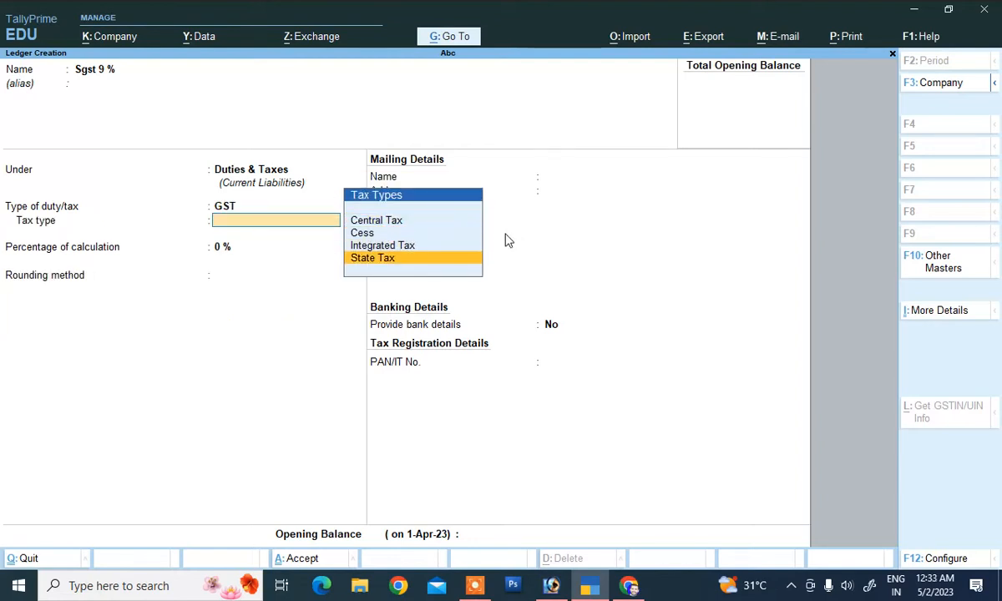
pyautogui.press('Return')
pyautogui.write('9')
pyautogui.press('Return')
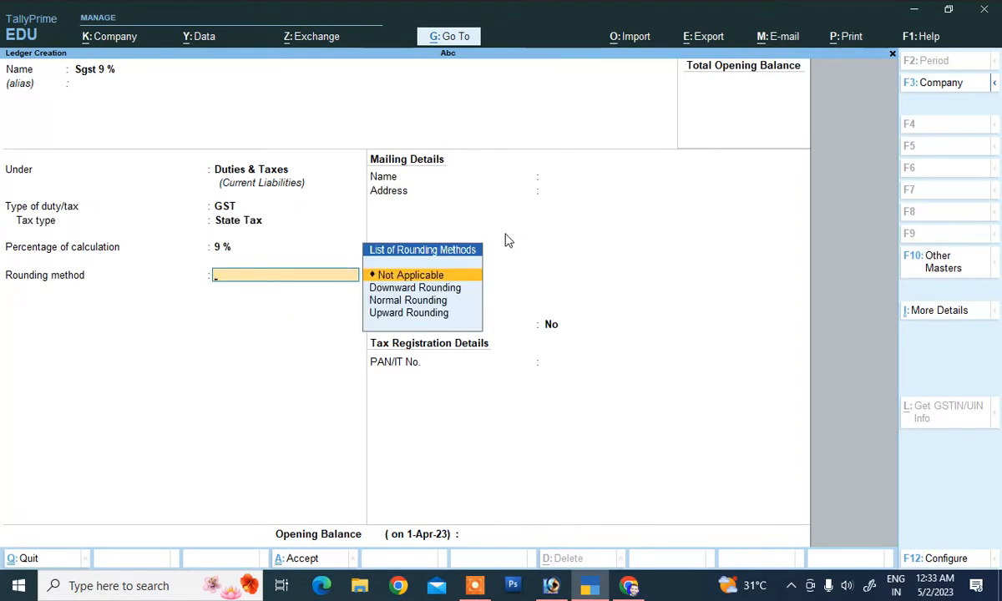
pyautogui.press('Return')
pyautogui.press('Return')
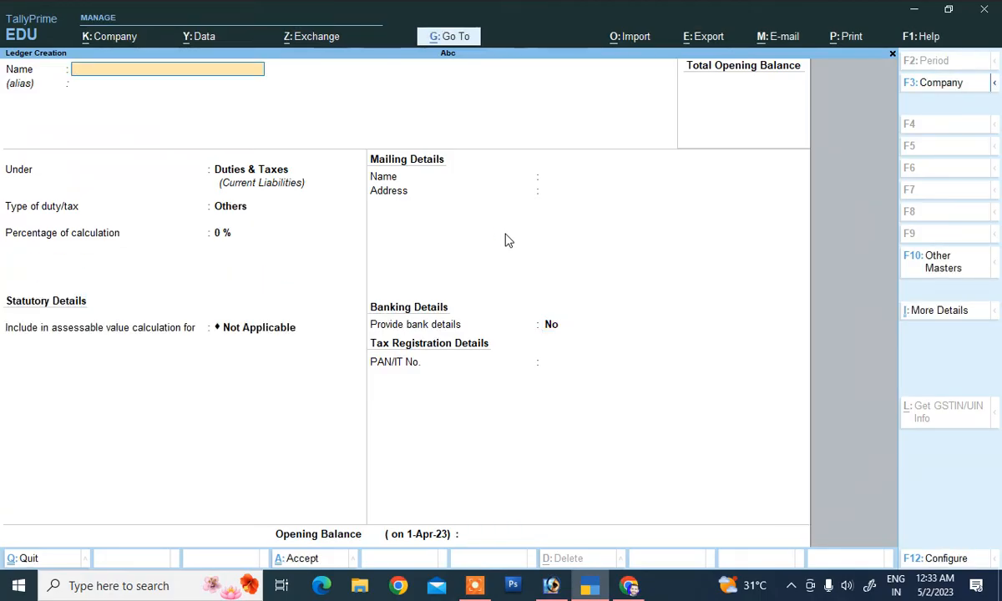
pyautogui.press('Escape')
pyautogui.press('Return')
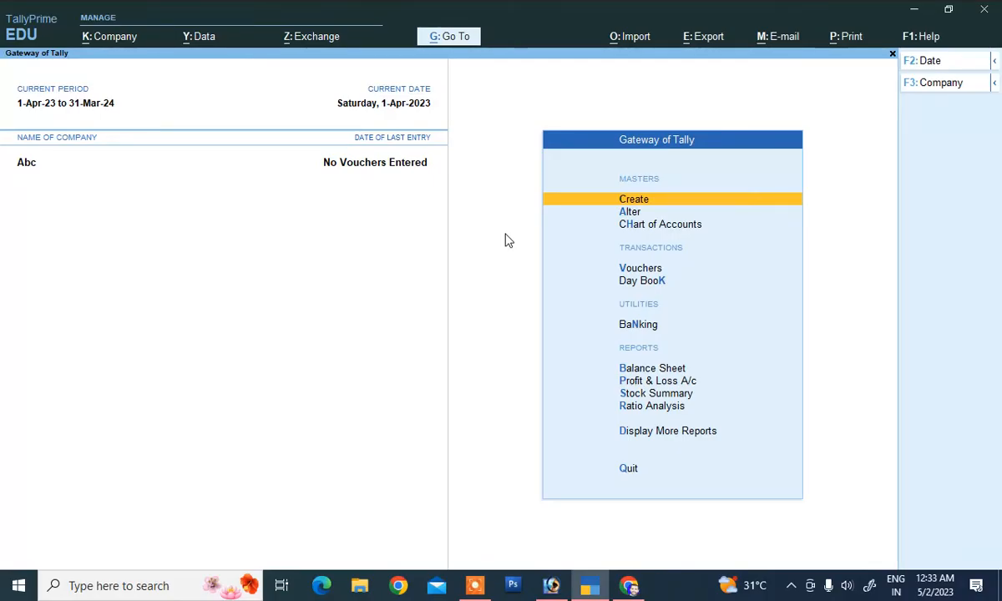
# Create a simple unit of measure with symbol pc, formal name Piece and 0 decimal places, and close unit creation.
pyautogui.press('Return')
pyautogui.press('Down')
pyautogui.press('Down')
pyautogui.press('Down')
pyautogui.press('Down')
pyautogui.press('Down')
pyautogui.press('Down')
pyautogui.press('Down')
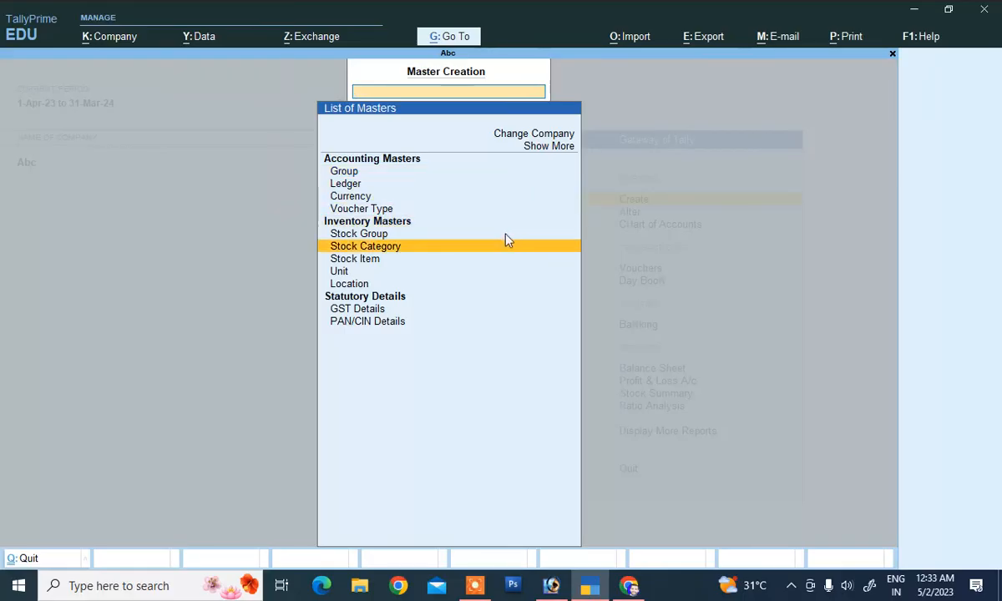
pyautogui.press('Return')
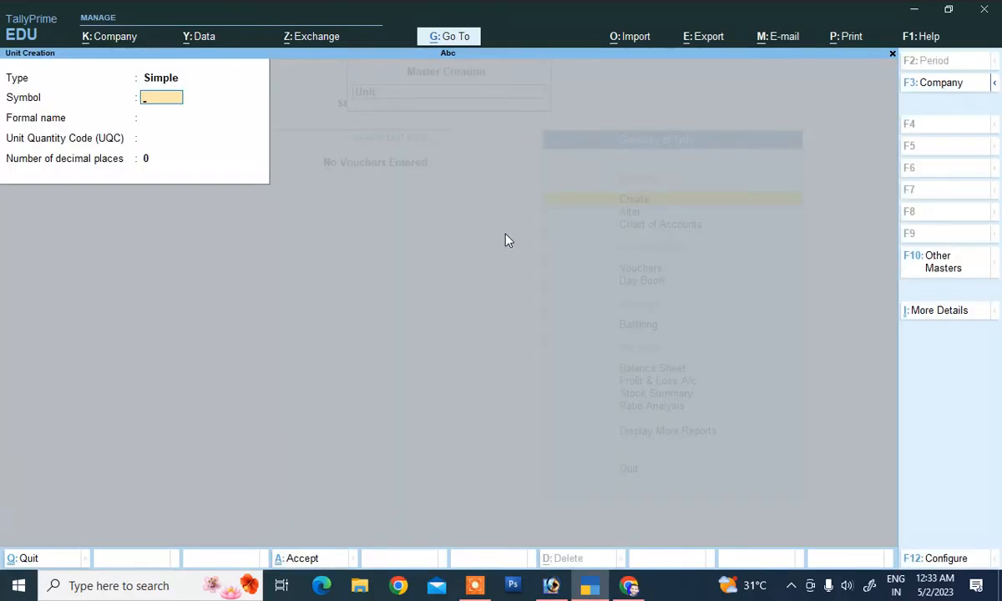
pyautogui.write('pc')
pyautogui.press('Return')
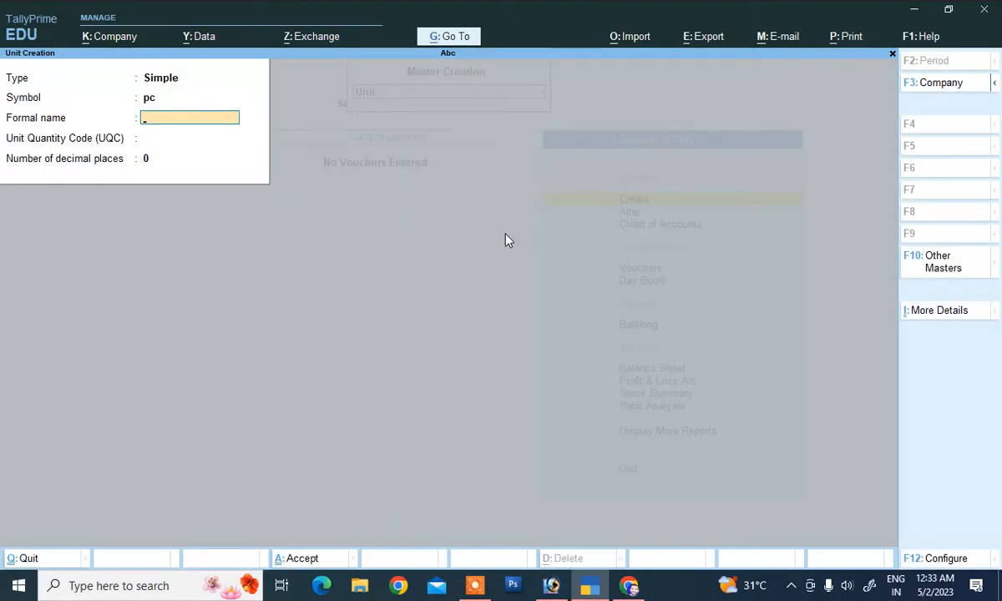
pyautogui.write('Piece')
pyautogui.press('Return')
pyautogui.press('Return')
pyautogui.press('Return')
pyautogui.press('Return')
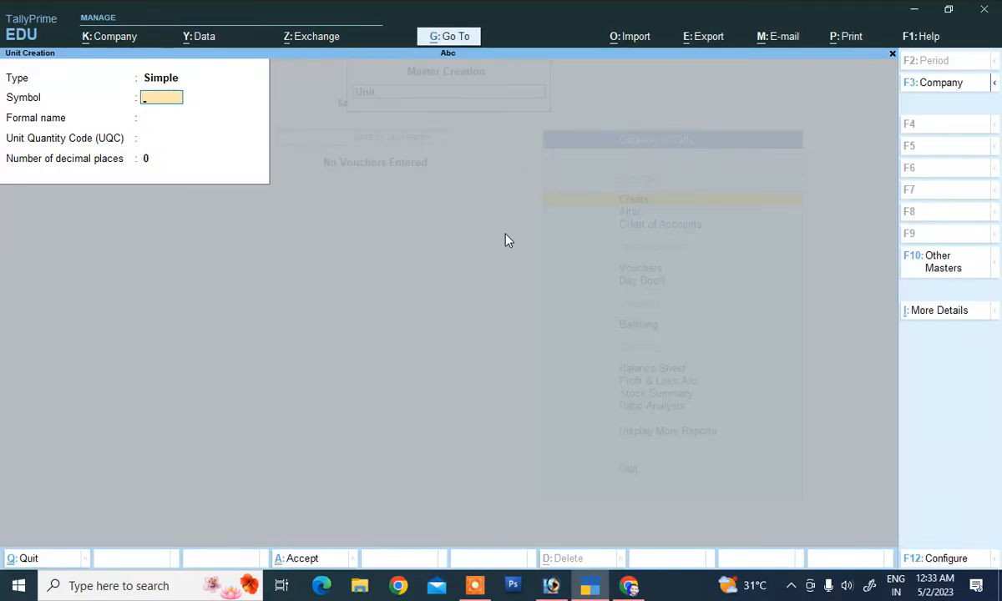
pyautogui.press('Escape')
# Start a stock item named Mouse under Primary with pc as its unit.
pyautogui.press('Return')
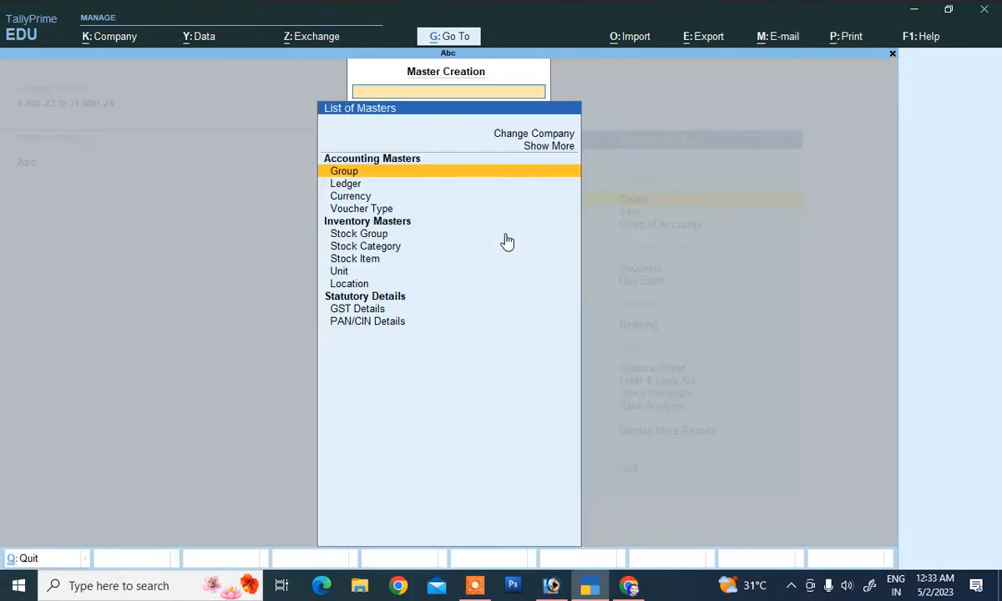
pyautogui.press('Down')
pyautogui.press('Down')
pyautogui.press('Down')
pyautogui.press('Down')
pyautogui.press('Down')
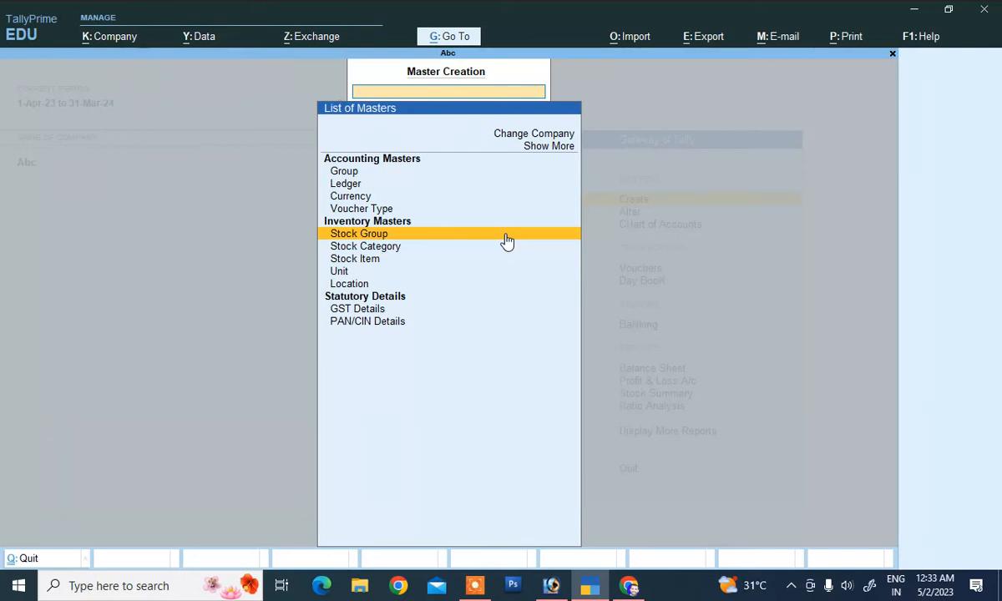
pyautogui.press('Down')
pyautogui.press('Down')
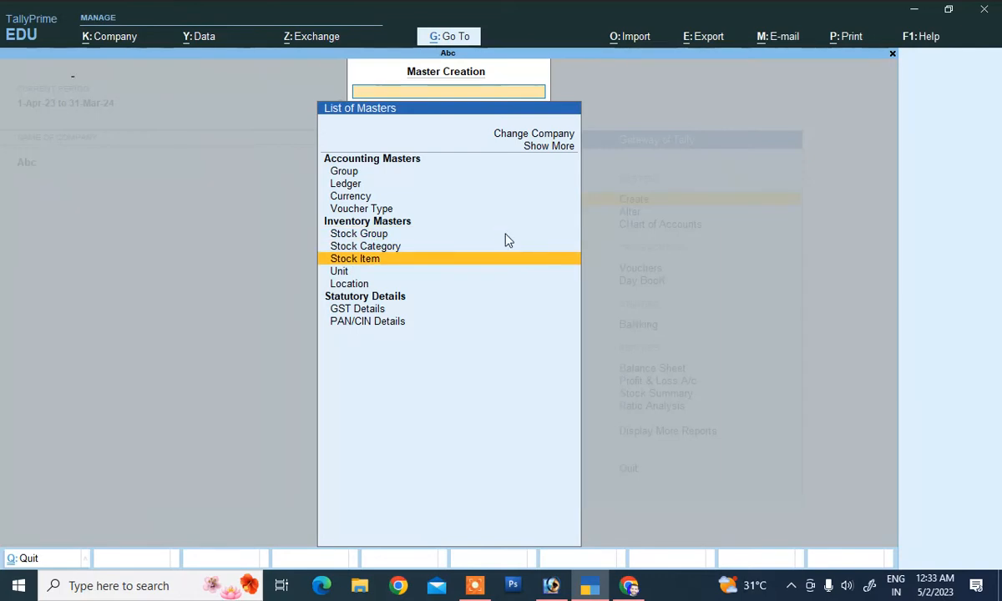
pyautogui.press('Return')
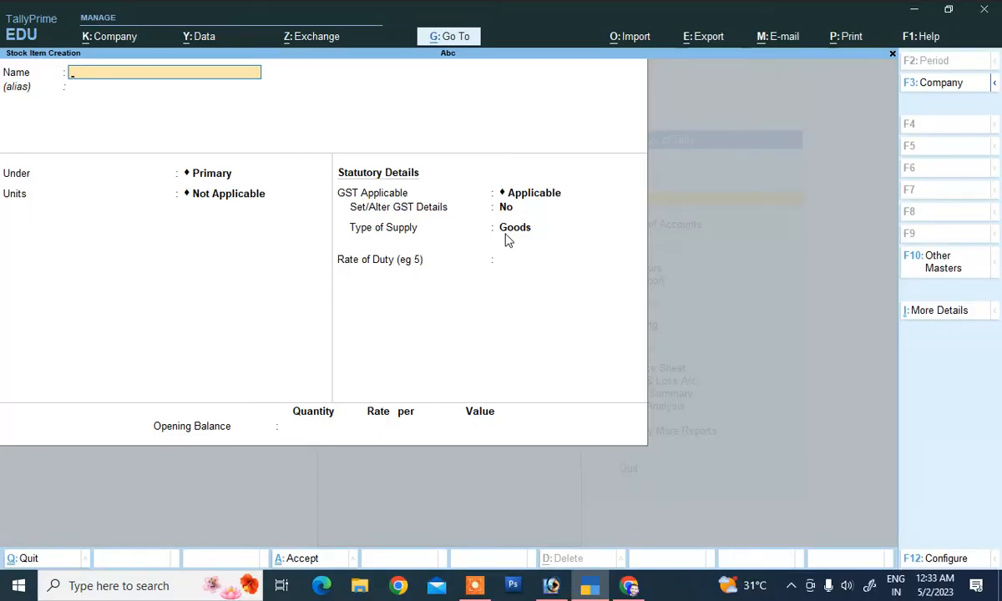
pyautogui.write('Mouse')
pyautogui.press('Return')
pyautogui.press('Return')
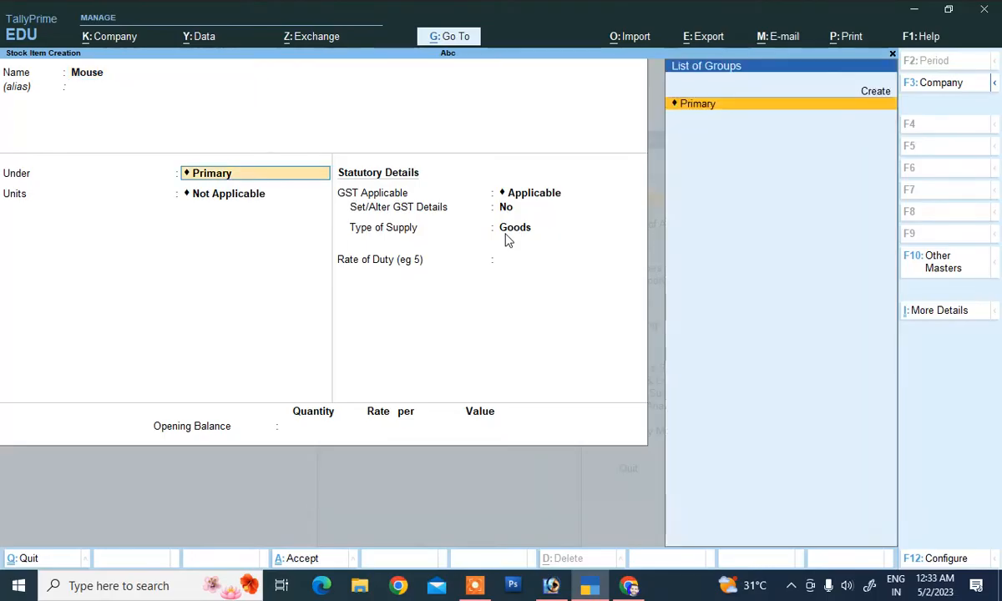
pyautogui.press('Return')
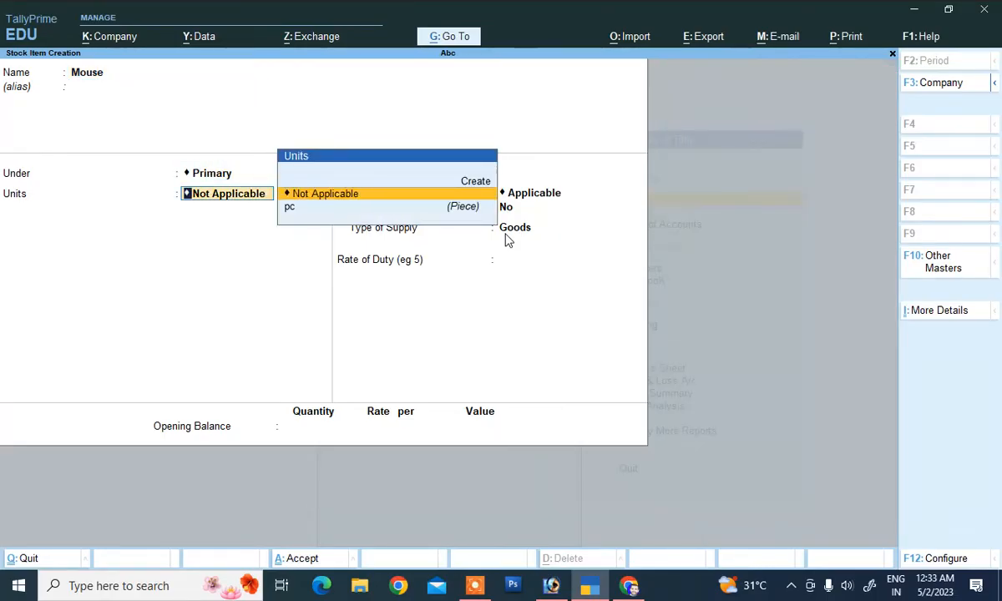
pyautogui.press('Down')
pyautogui.press('Return')
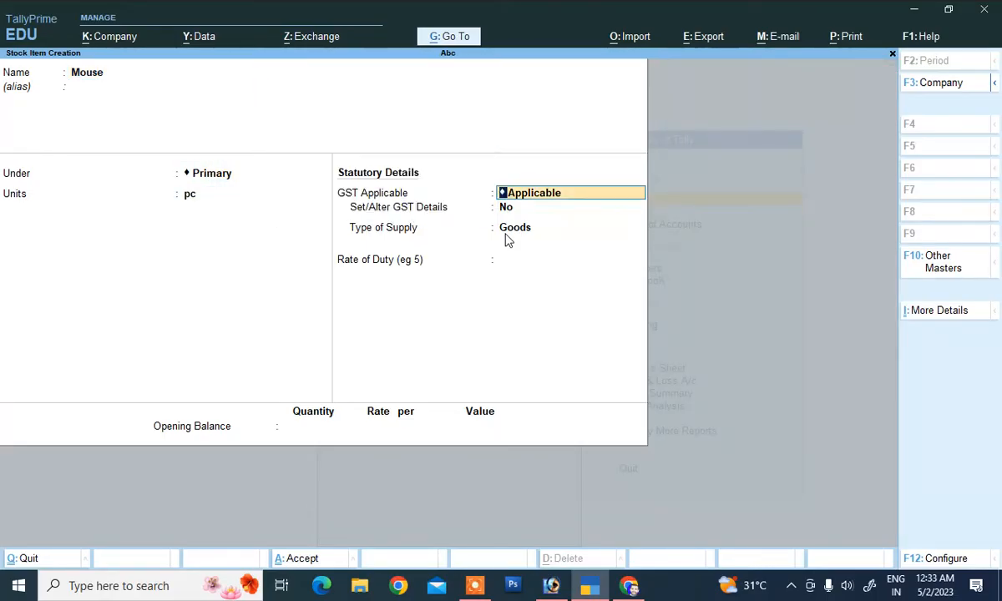
# Keep GST applicable for Mouse and enter its GST details with description Goods and HSN/SAC 4584, leaving non-GST goods at No.
pyautogui.press('Return')
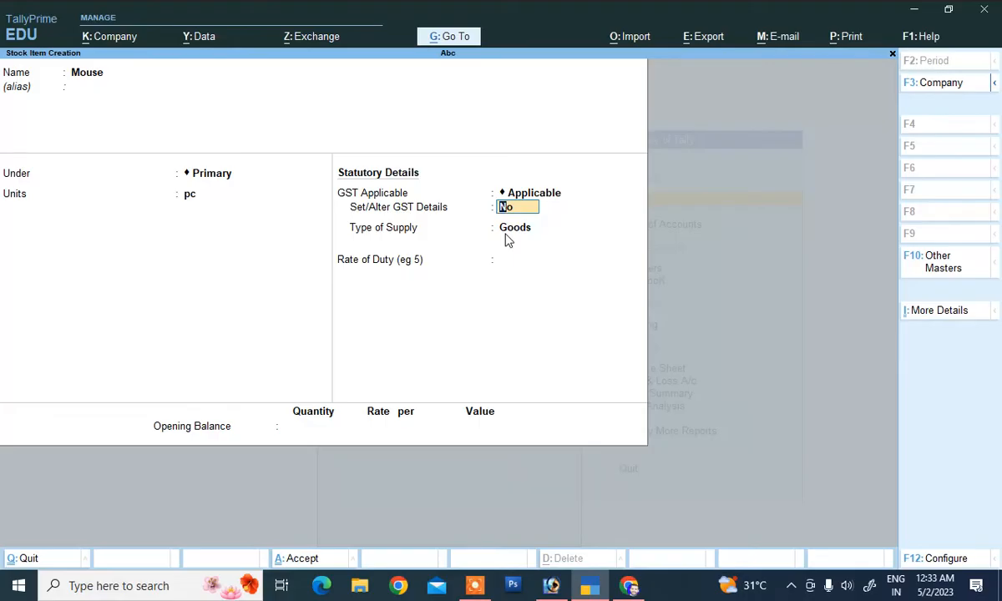
pyautogui.press('Return')
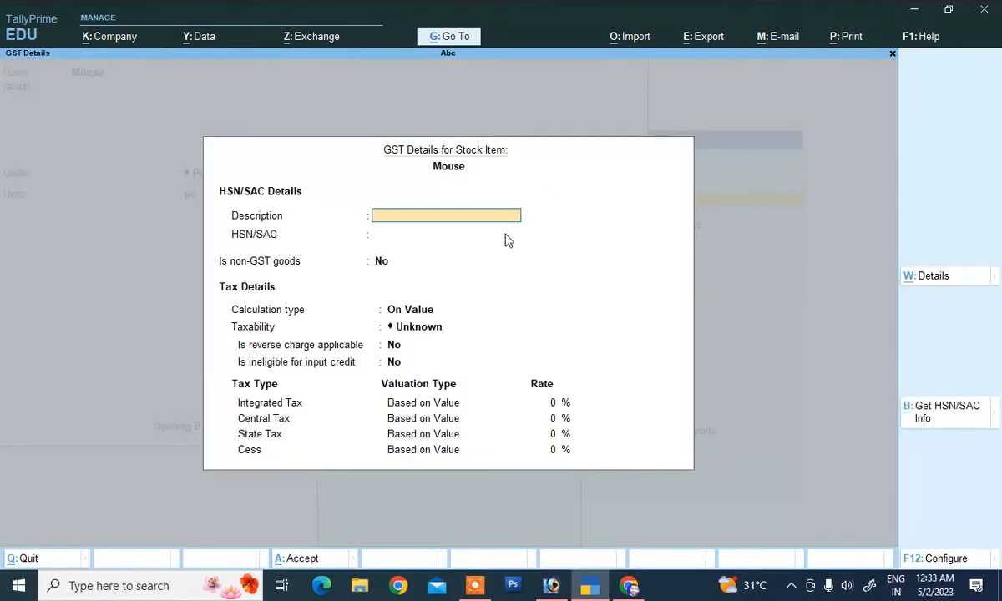
pyautogui.write('Goods')
pyautogui.press('Return')
pyautogui.write('45')
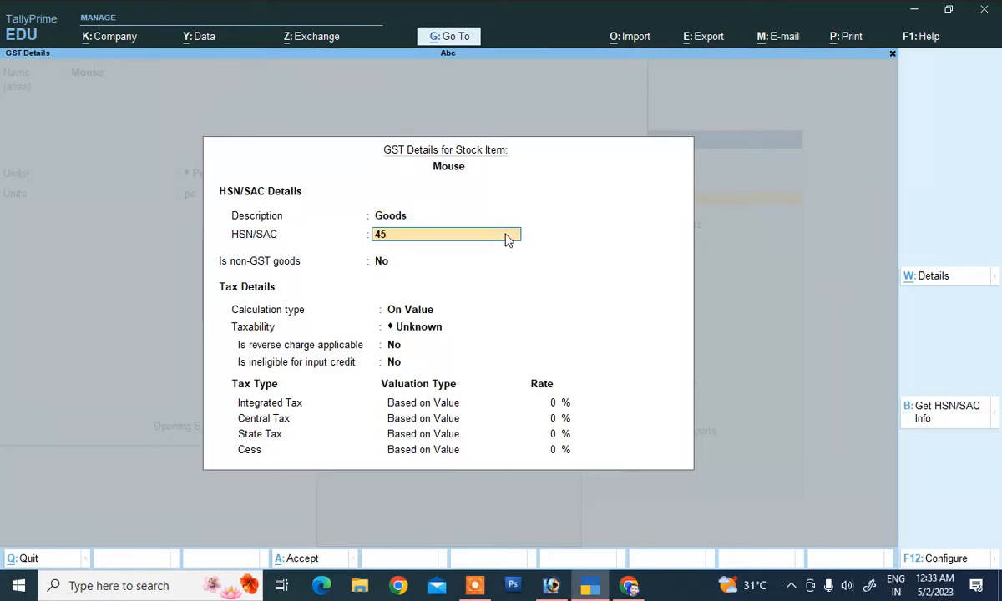
pyautogui.write('84')
pyautogui.press('Return')
pyautogui.press('Return')
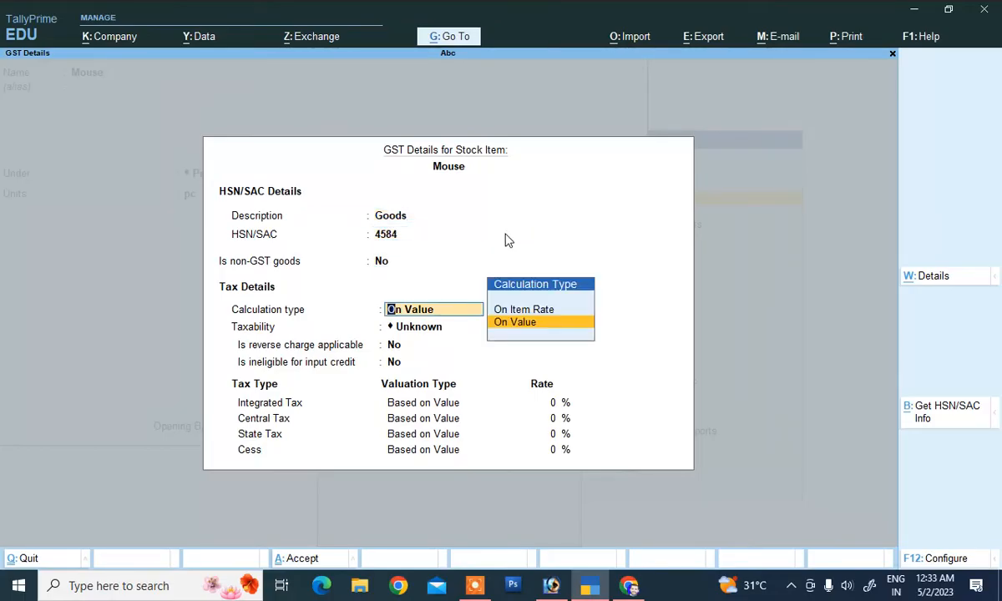
# Make the Mouse item Taxable on value with 12 % integrated tax, leaving reverse charge and input credit ineligibility at No.
pyautogui.press('Return')
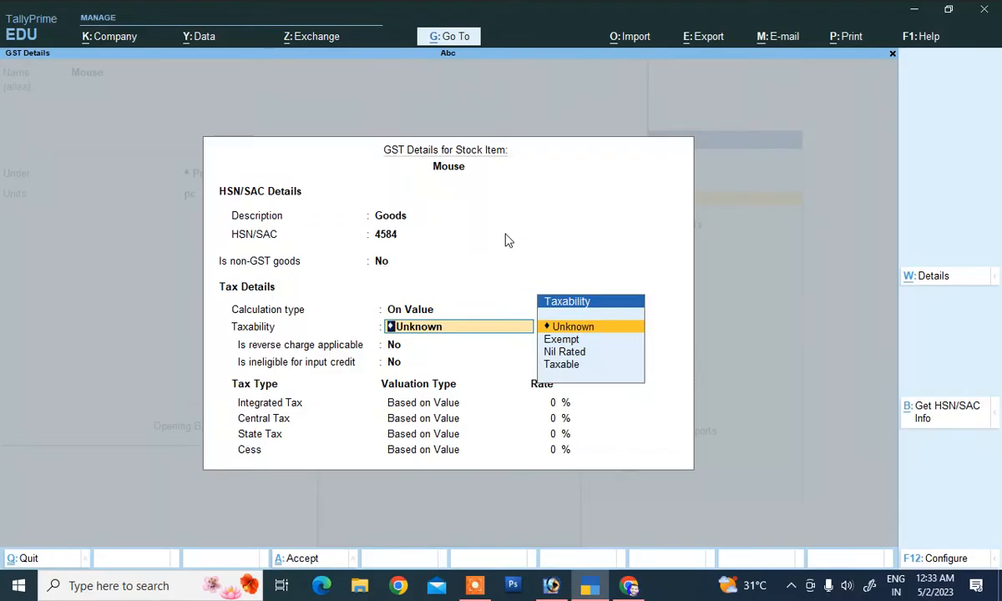
pyautogui.press('Down')
pyautogui.press('Down')
pyautogui.press('Down')
pyautogui.press('Return')
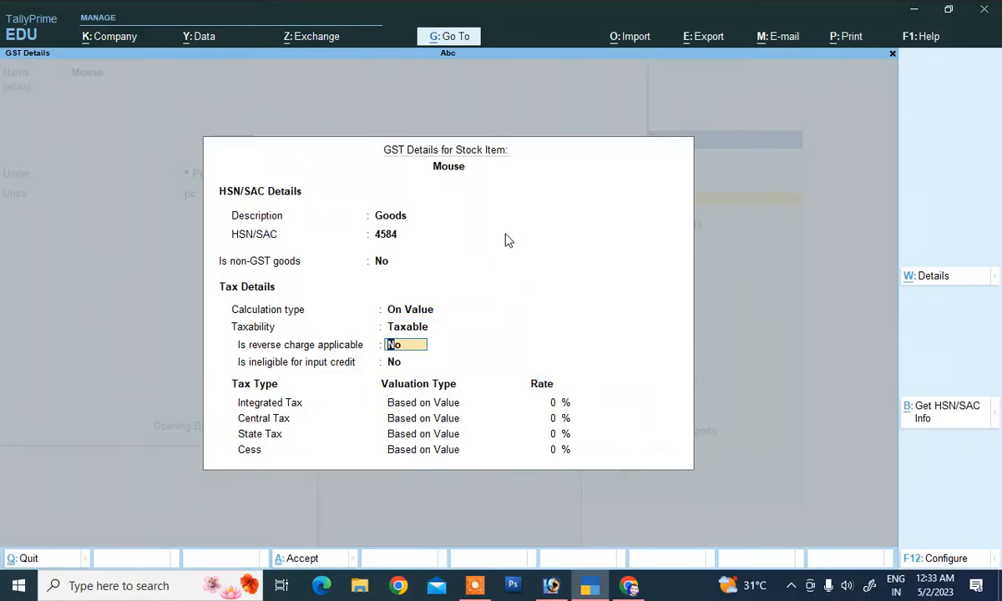
pyautogui.press('Return')
pyautogui.press('Return')
pyautogui.write('1')
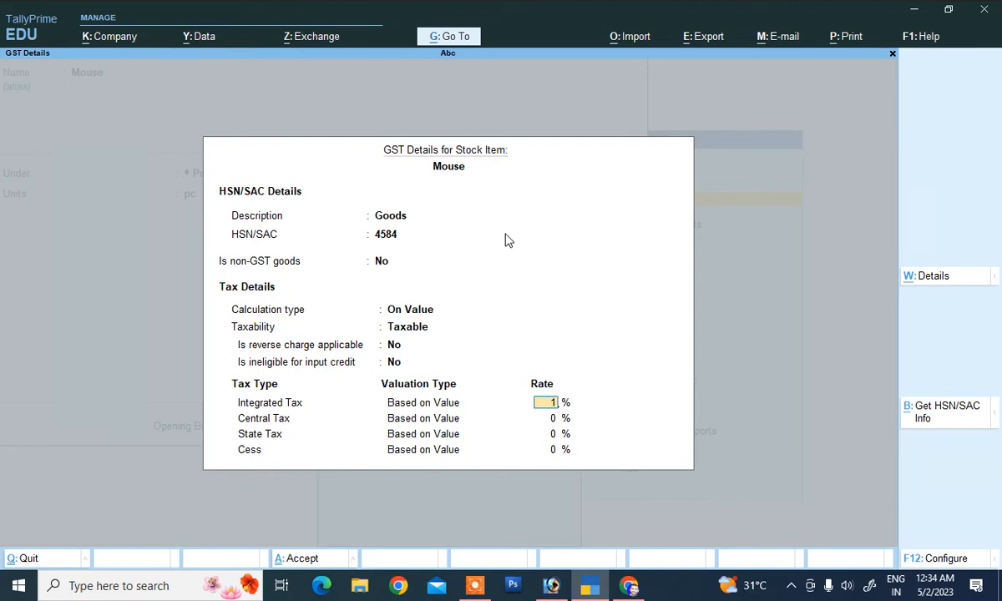
pyautogui.write('2')
pyautogui.press('Return')
pyautogui.press('Return')
pyautogui.press('Return')
pyautogui.press('Return')
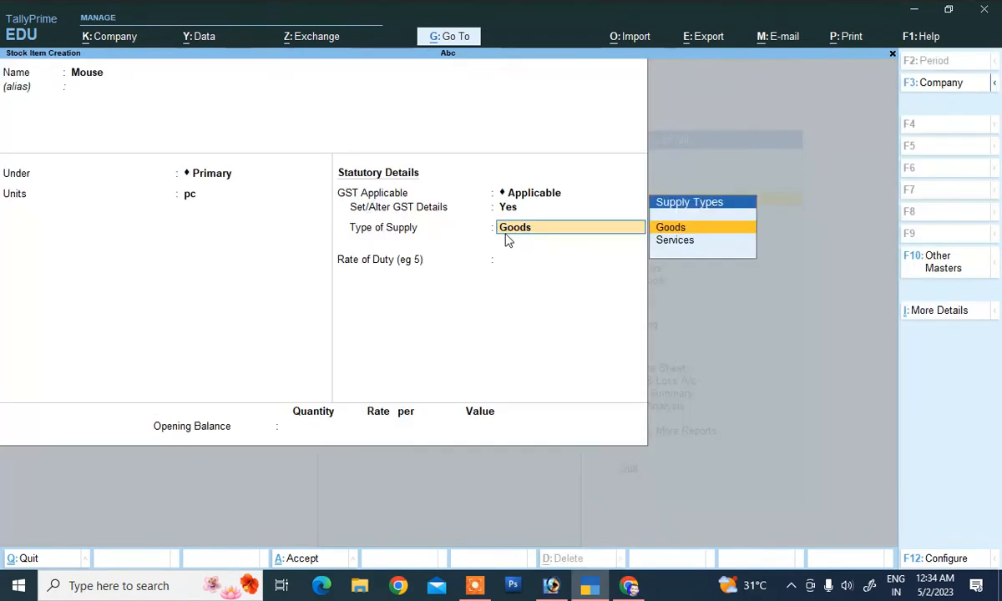
# Keep Goods as the Mouse item's type of supply, leave its opening balance blank, and save the item.
pyautogui.press('Return')
pyautogui.press('Return')
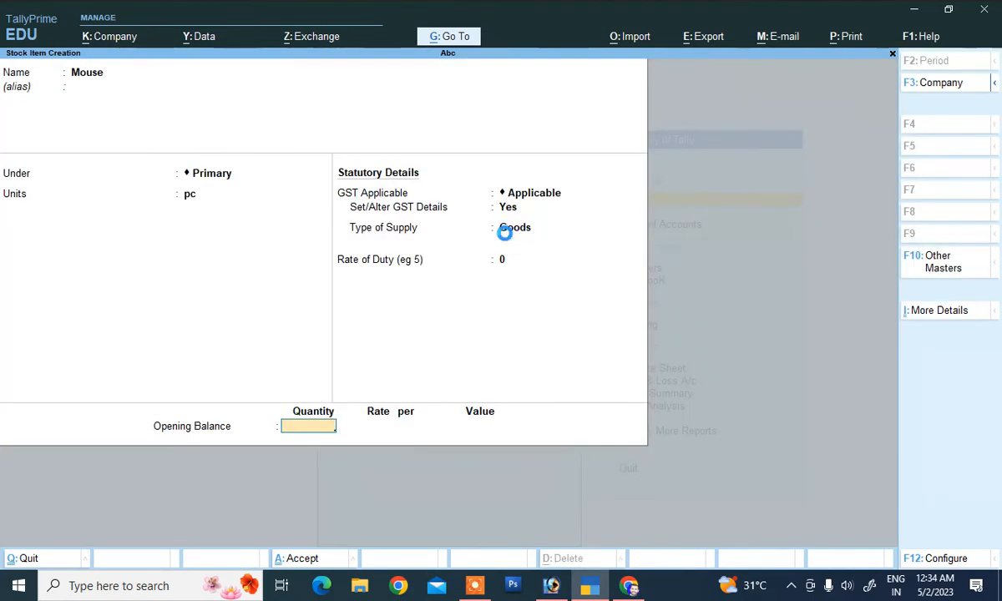
pyautogui.press('Return')
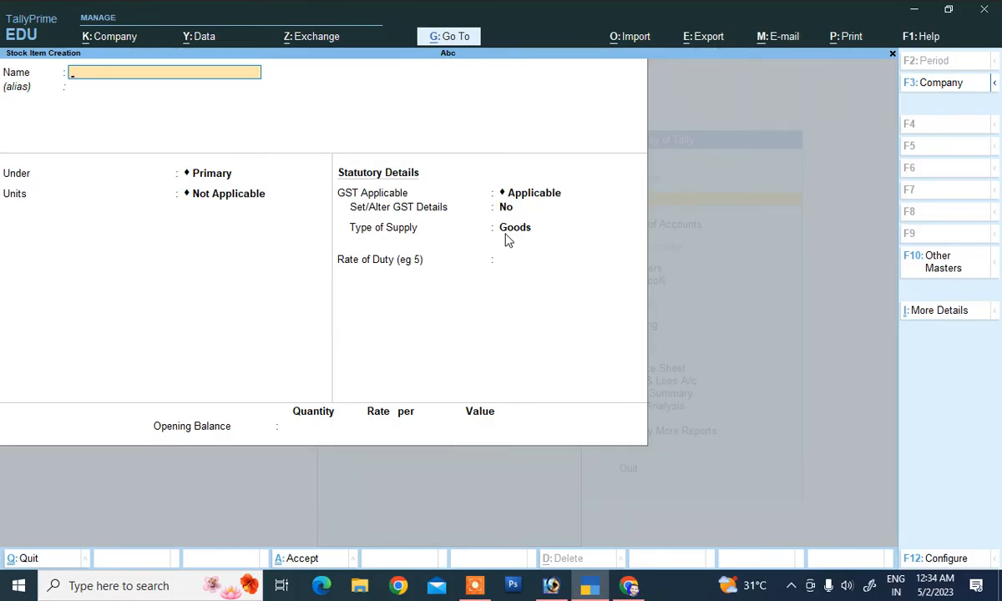
# Start a stock item named Shirt under Primary with pc as its unit.
pyautogui.write('Shirt')
pyautogui.press('Return')
pyautogui.press('Return')
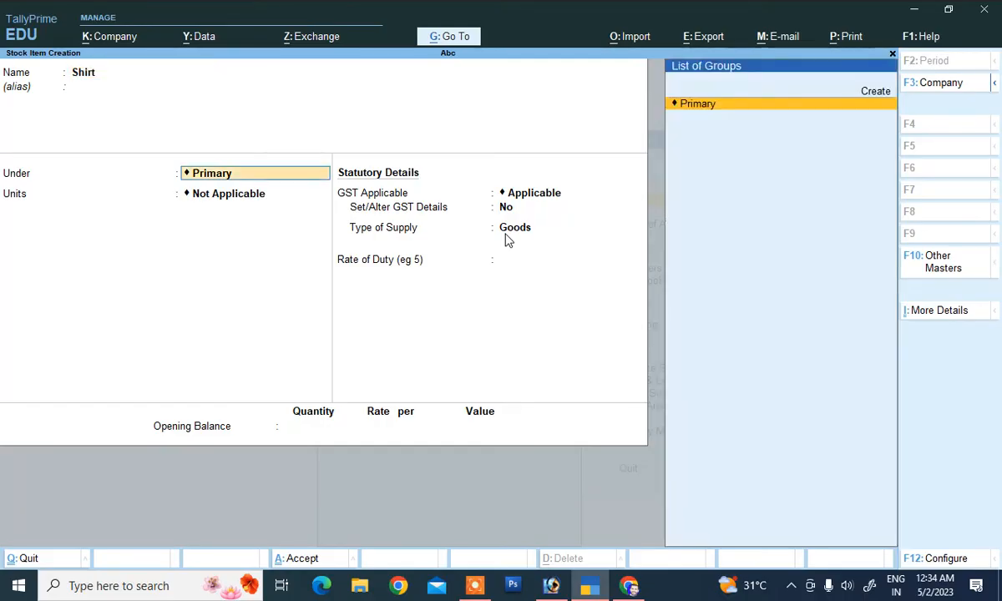
pyautogui.press('Return')
pyautogui.press('Down')
pyautogui.press('Return')
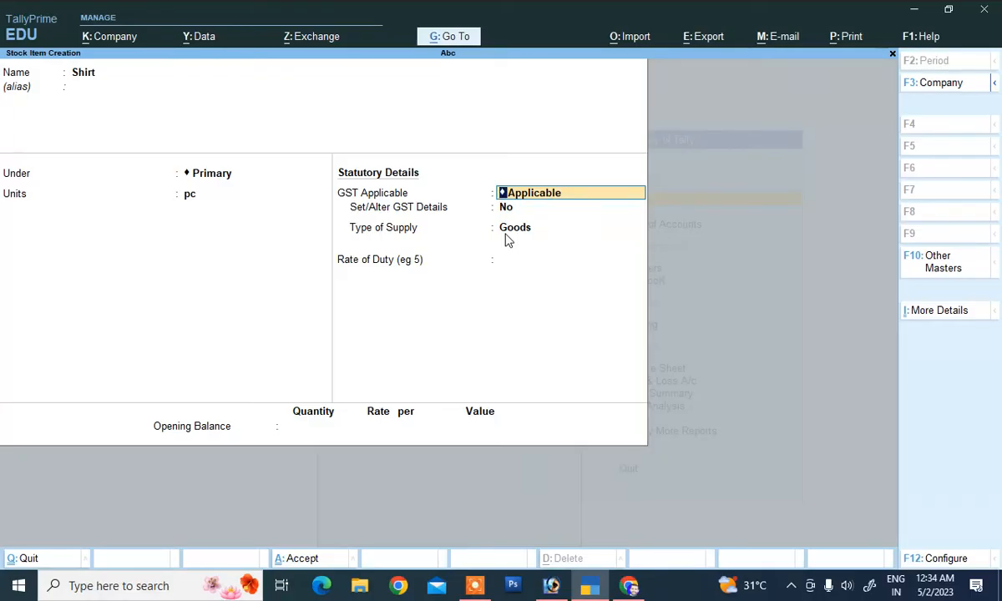
# Keep GST applicable for Shirt, set altering GST details to Yes, and enter description Goods and HSN/SAC 8457.
pyautogui.press('Return')
pyautogui.write('y')
pyautogui.press('Return')
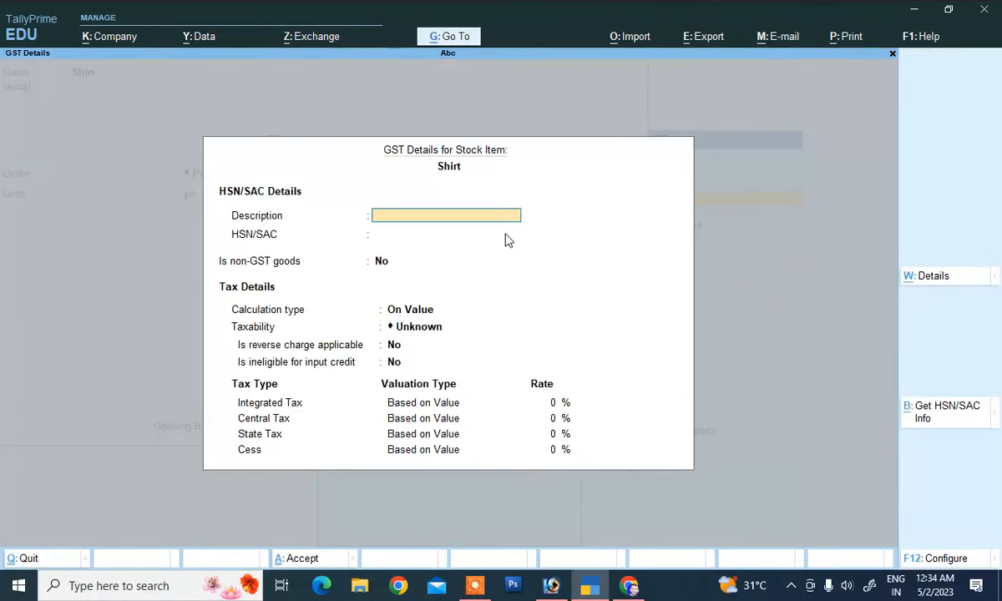
pyautogui.write('H')
pyautogui.press('BackSpace')
pyautogui.write('F')
pyautogui.write('oods')
pyautogui.press('Return')
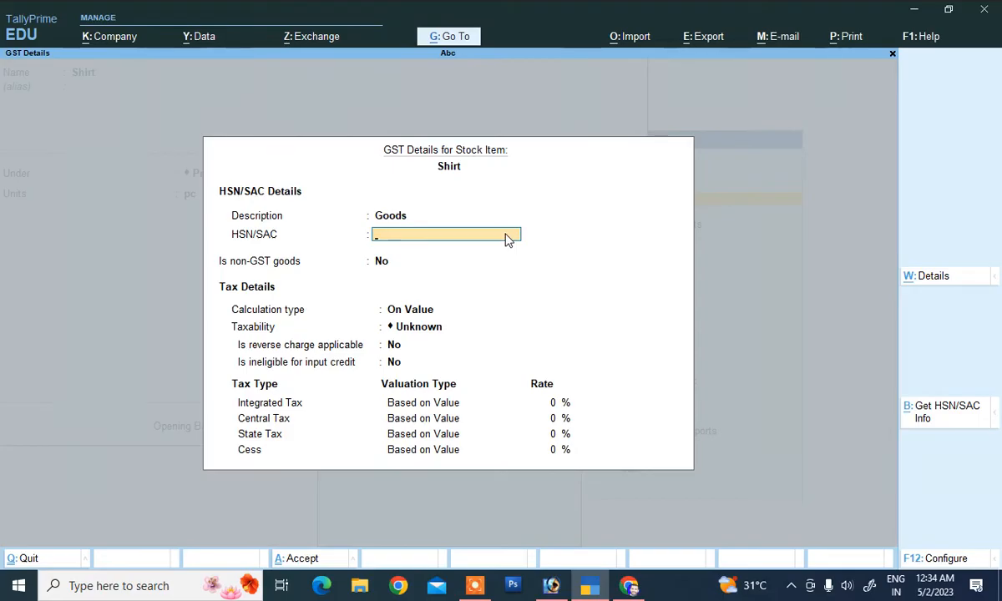
pyautogui.write('8457')
pyautogui.press('Return')
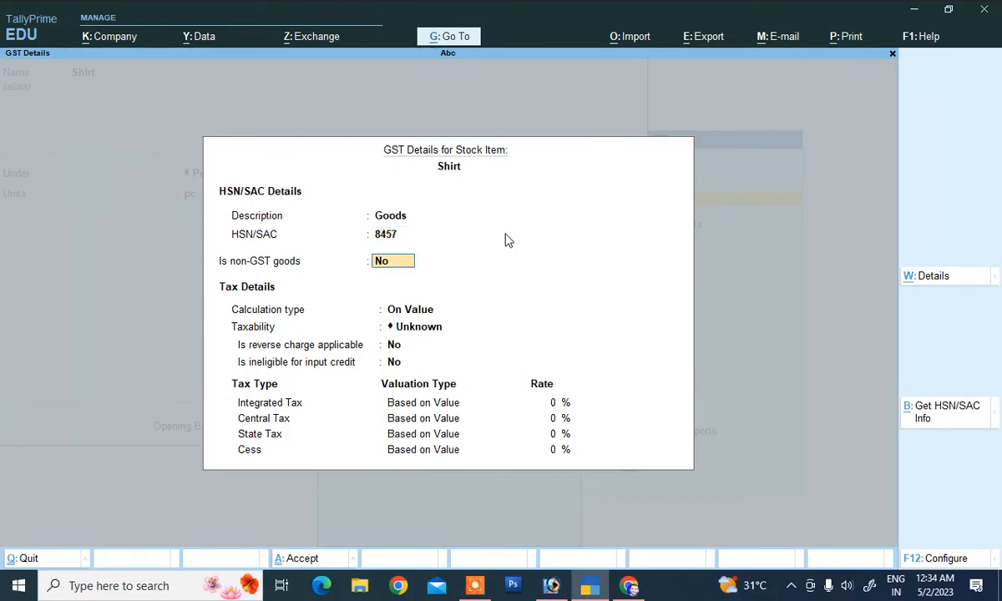
# Make the Shirt item Taxable on value with 18 % integrated tax, leaving non-GST goods, reverse charge and input credit ineligibility at No.
pyautogui.press('Return')
pyautogui.press('Return')
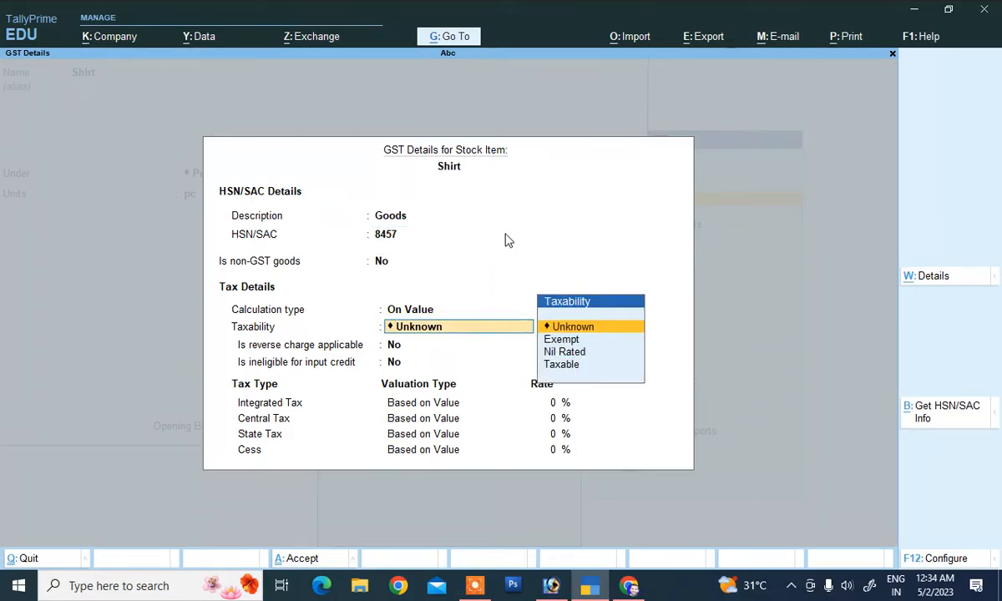
pyautogui.press('Down')
pyautogui.press('Down')
pyautogui.press('Down')
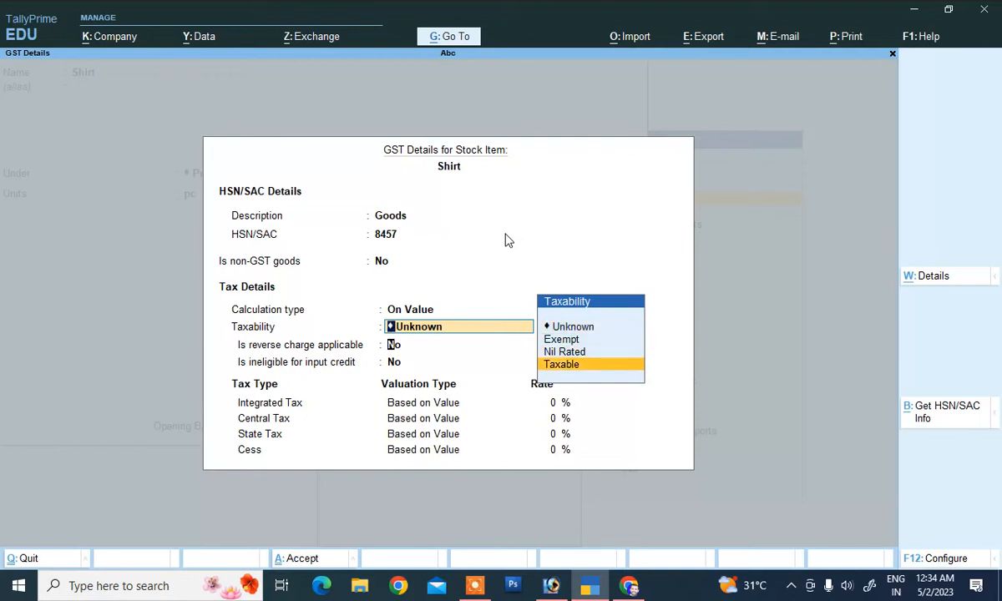
pyautogui.press('Return')
pyautogui.press('Return')
pyautogui.press('Return')
pyautogui.write('18')
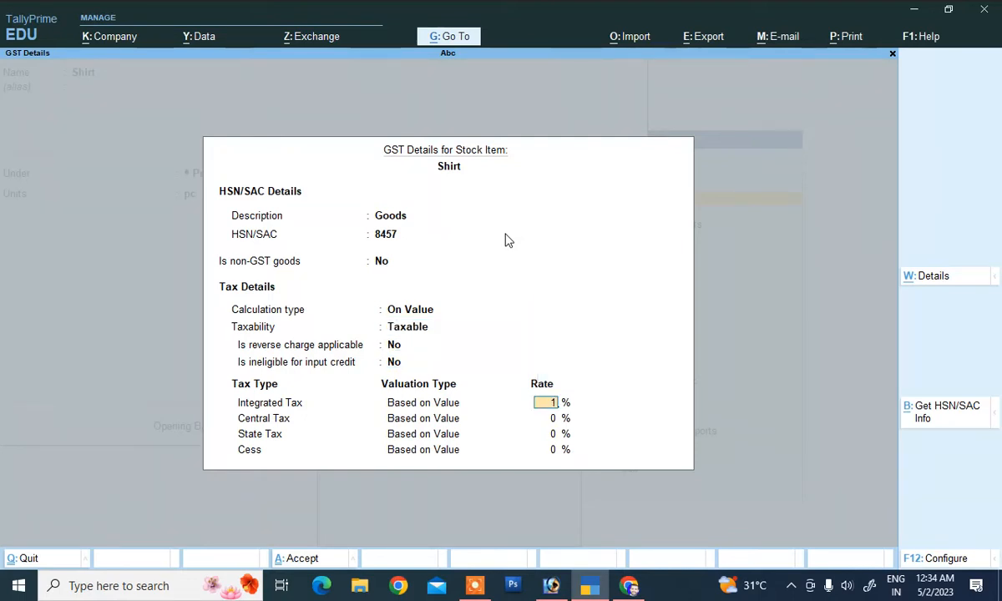
pyautogui.press('Return')
pyautogui.press('Return')
pyautogui.press('Return')
pyautogui.press('Return')
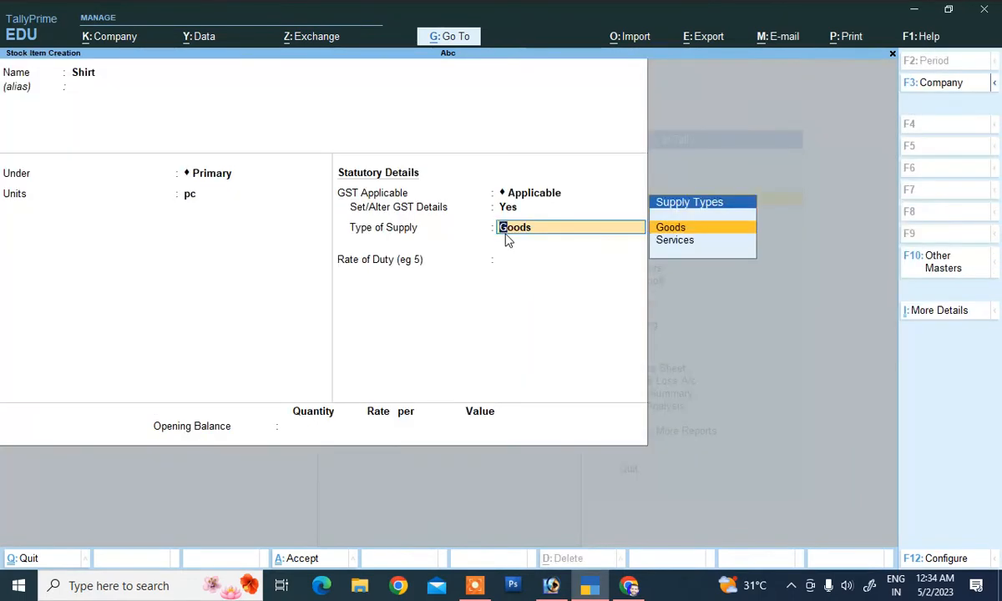
# Keep Goods as Shirt's type of supply, leave its opening balance blank, and save the stock item.
pyautogui.press('Return')
pyautogui.press('Return')
pyautogui.press('Return')
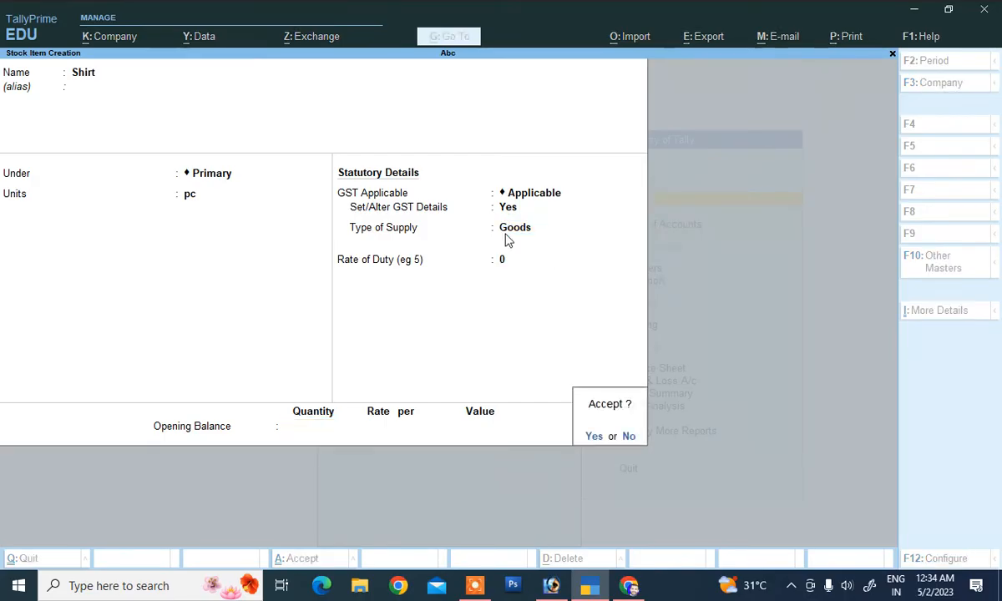
pyautogui.press('Return')
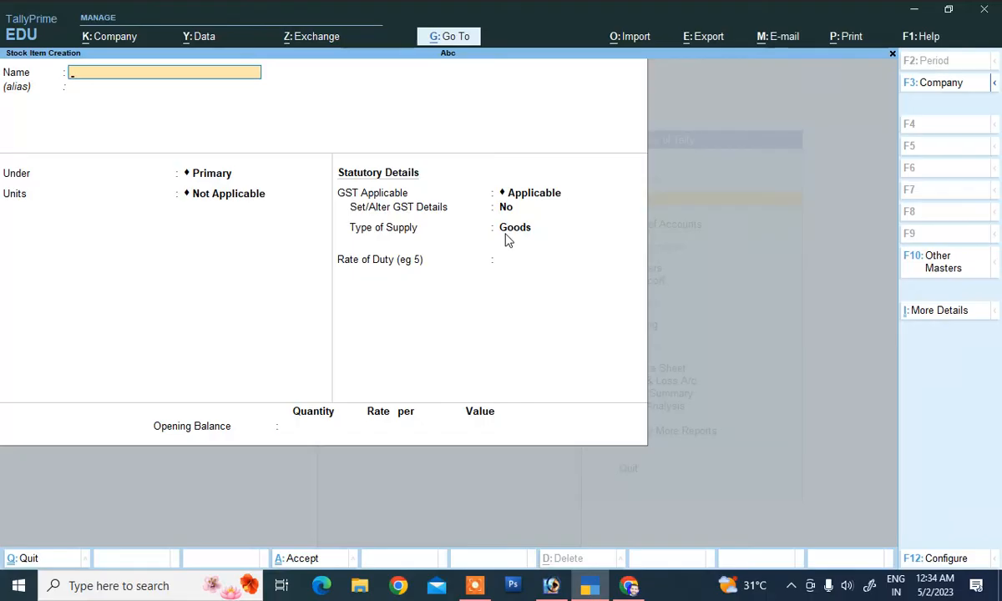
# Start a stock item named Lux under Primary with pc as its unit.
pyautogui.write('Lux')
pyautogui.press('Return')
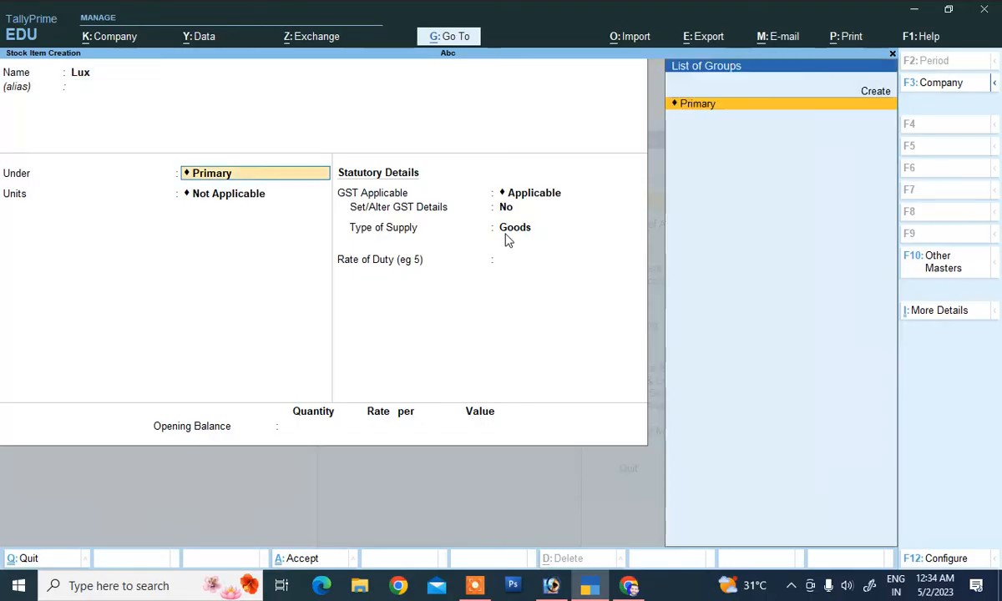
pyautogui.press('Return')
pyautogui.press('Down')
pyautogui.press('Return')
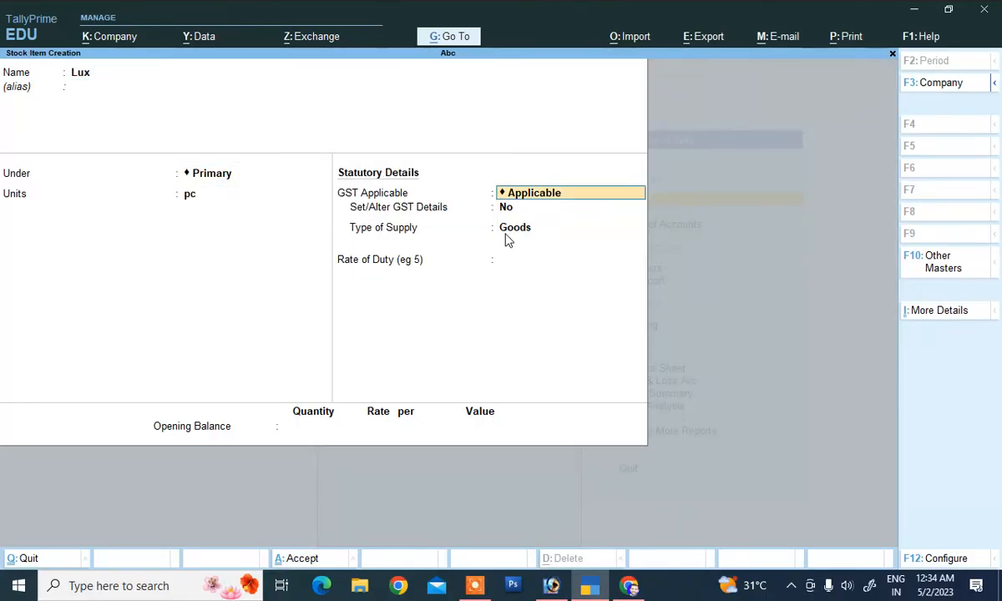
# Keep GST applicable for Lux, set altering GST details to Yes, and enter description Goods and HSN/SAC 4587.
pyautogui.press('Return')
pyautogui.press('y')
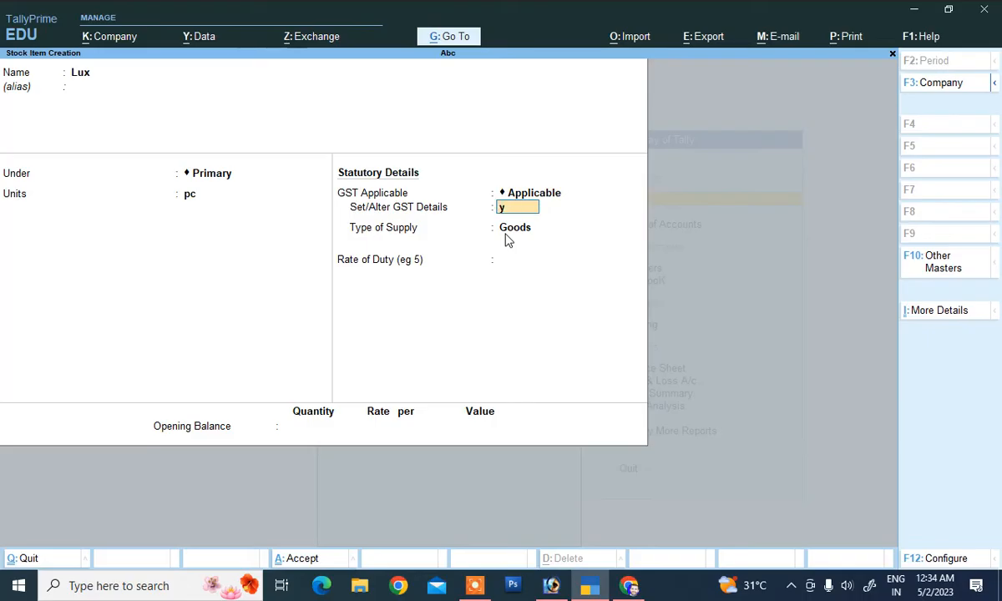
pyautogui.press('Return')
pyautogui.write('G')
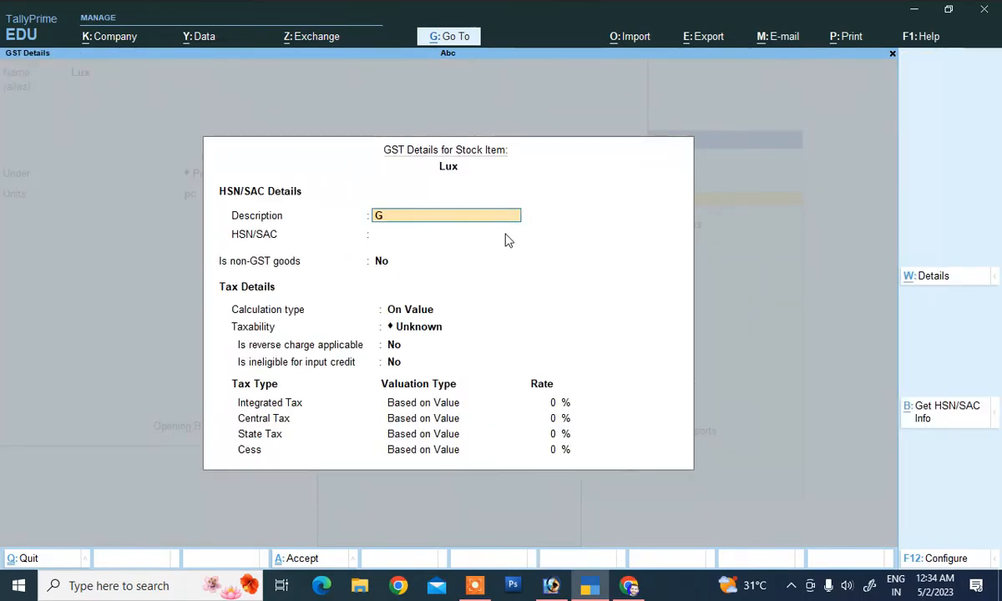
pyautogui.write('oods')
pyautogui.press('Return')
pyautogui.write('4')
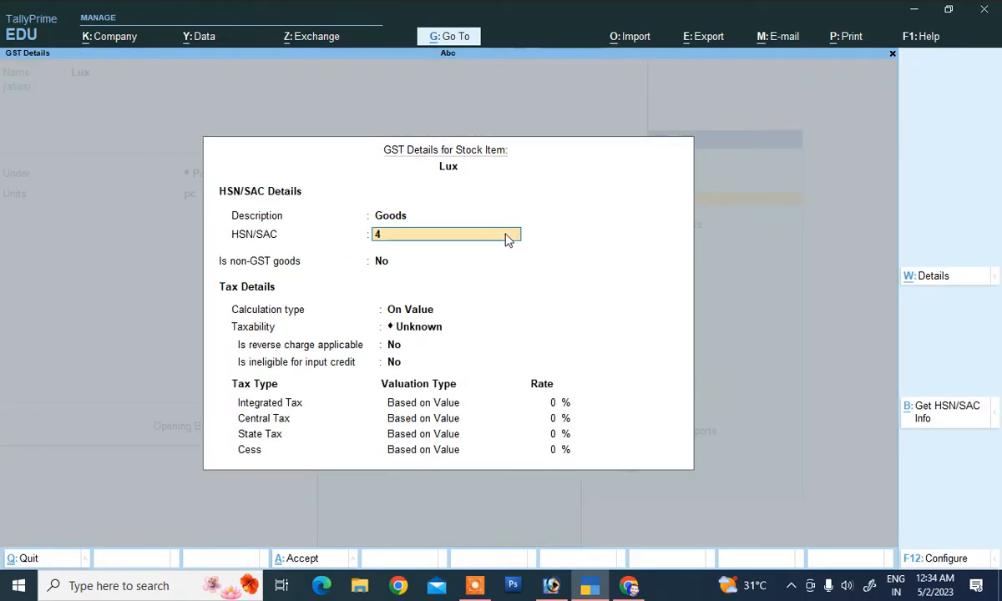
pyautogui.write('587')
pyautogui.press('Return')
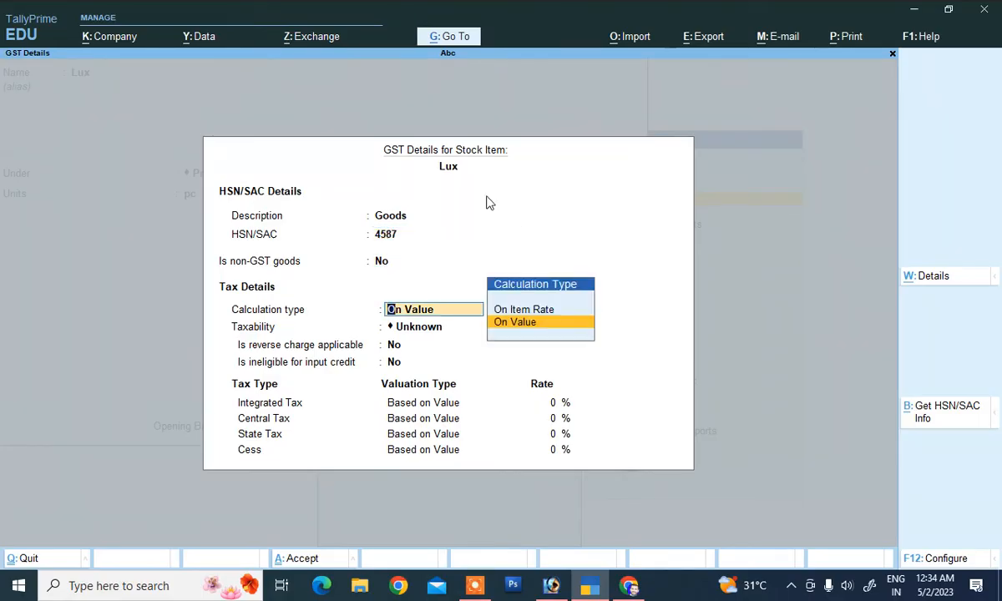
# Make the Lux item Taxable on value with 5 % integrated tax, leaving reverse charge and input credit ineligibility at No.
pyautogui.press('Return')
pyautogui.press('Down')
pyautogui.press('Down')
pyautogui.press('Down')
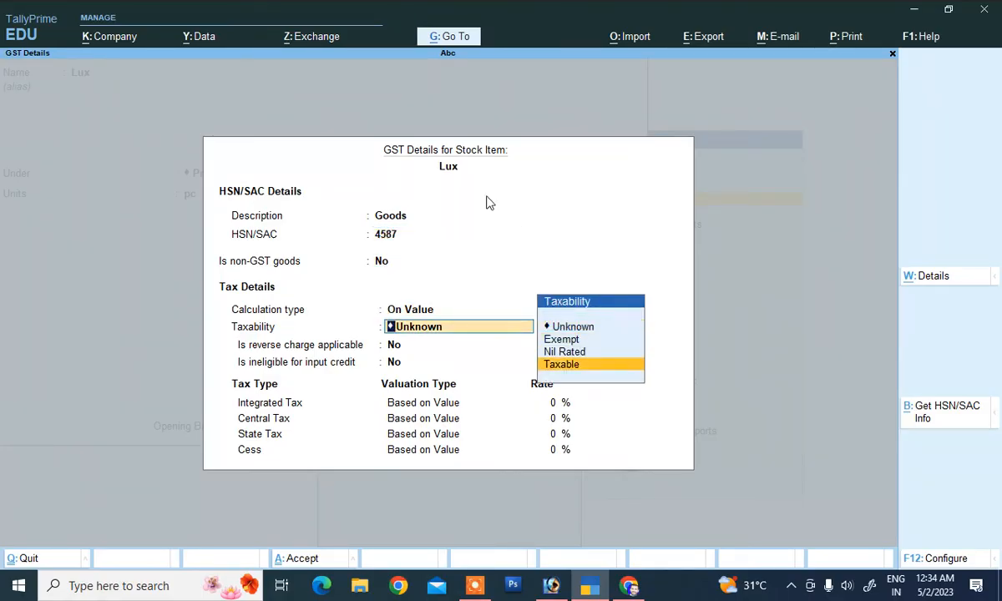
pyautogui.press('Return')
pyautogui.press('Return')
pyautogui.press('Return')
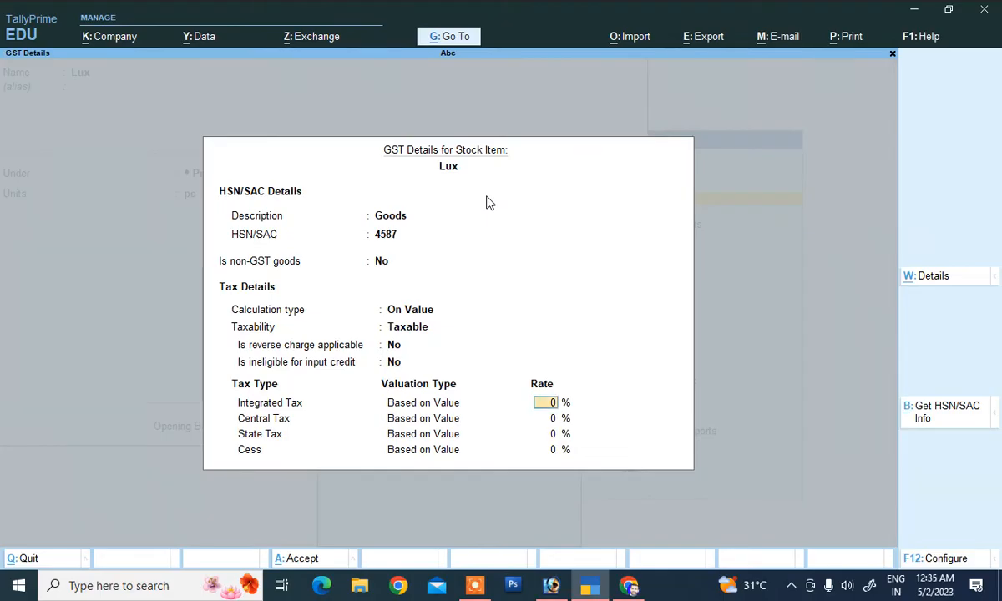
pyautogui.write('5')
pyautogui.press('Return')
pyautogui.press('Return')
pyautogui.press('Return')
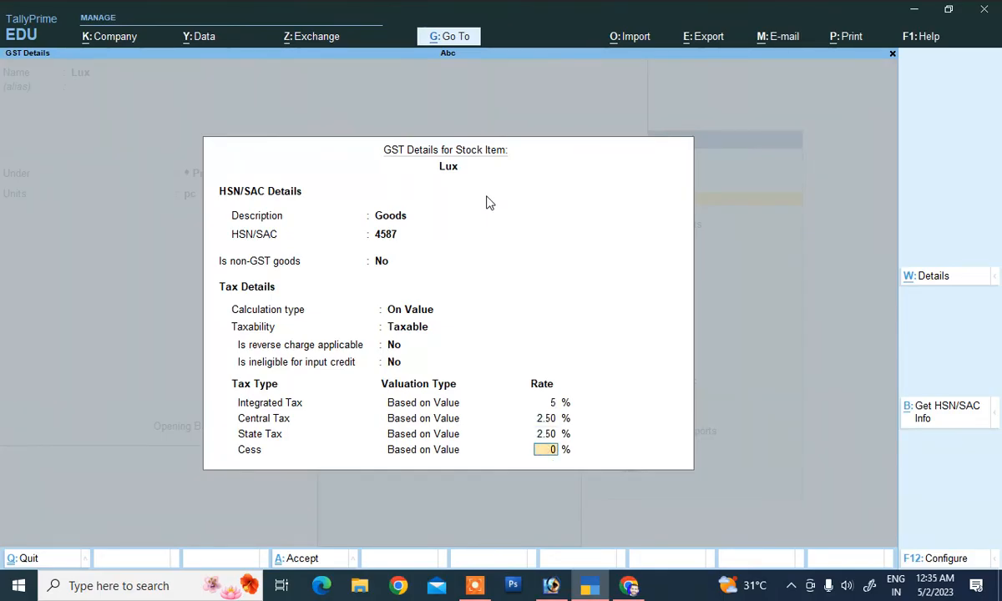
pyautogui.press('Return')
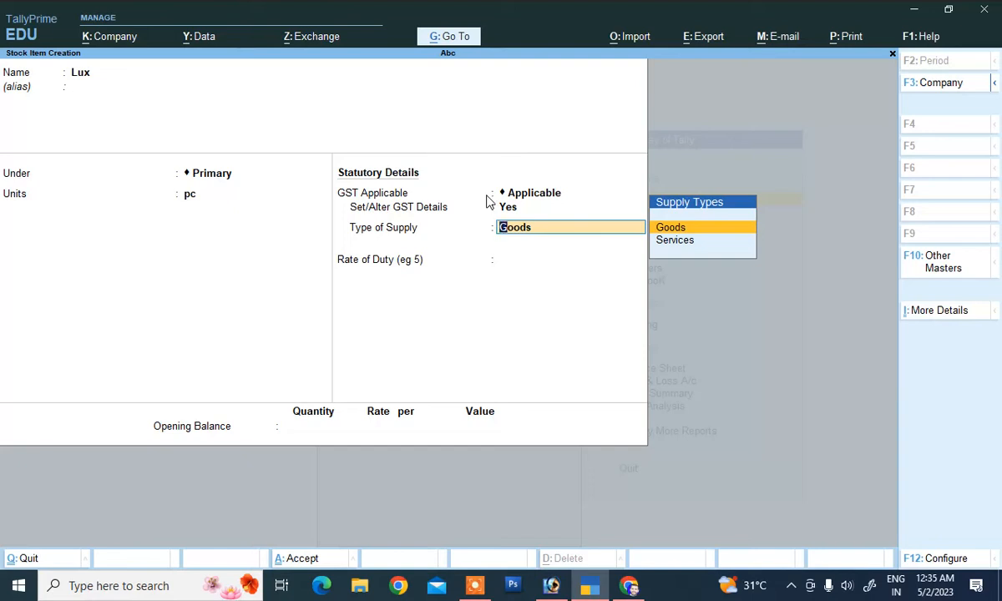
# Keep Goods as Lux's type of supply, leave its opening balance blank, and save the stock item.
pyautogui.press('Return')
pyautogui.press('Return')
pyautogui.press('Return')
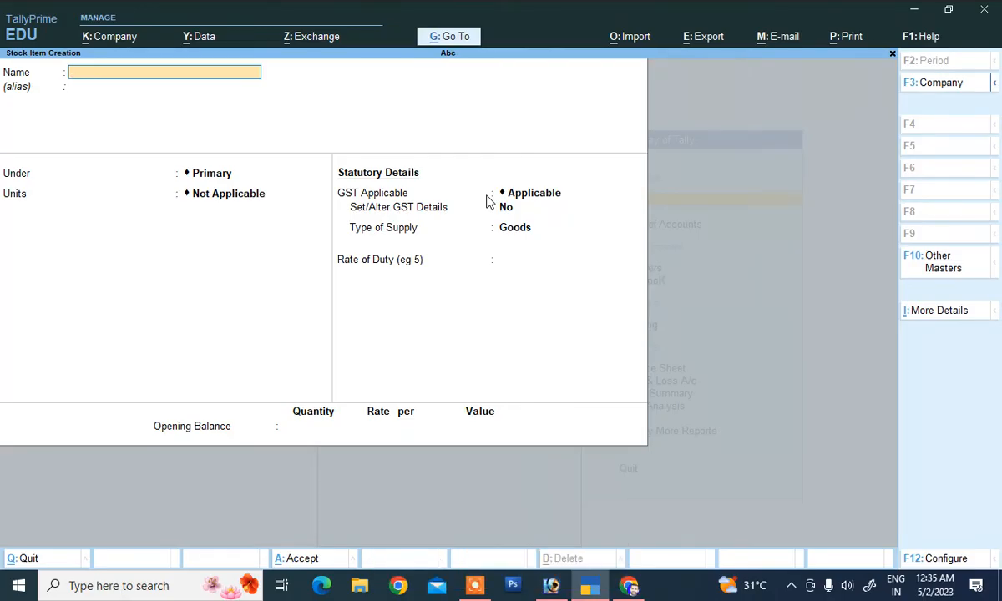
# Leave stock item creation and open a new Purchase voucher.
pyautogui.press('Escape')
pyautogui.press('Return')
pyautogui.press('Escape')
pyautogui.press('Escape')
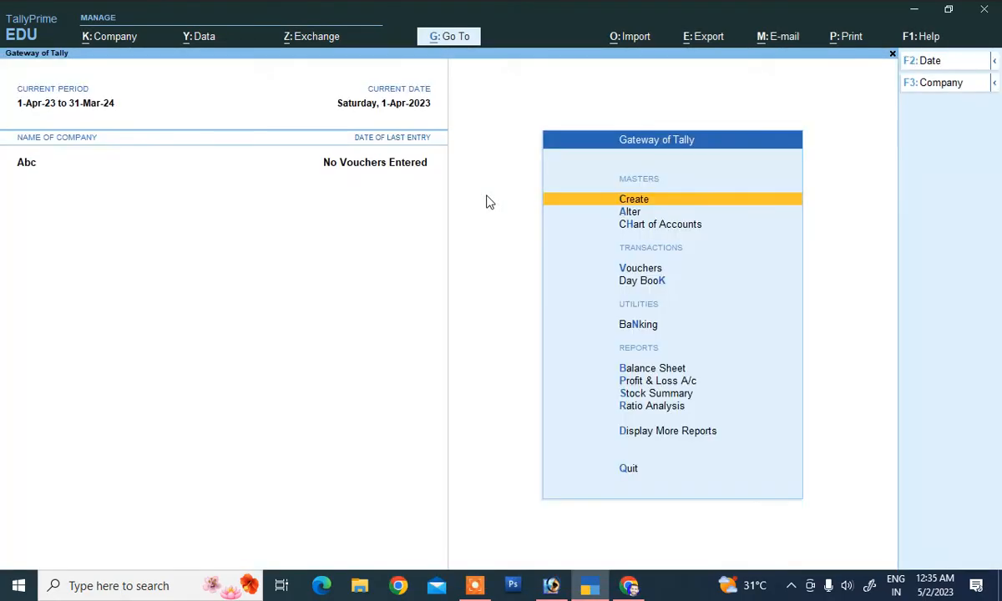
pyautogui.press('Down')
pyautogui.press('Down')
pyautogui.press('Down')
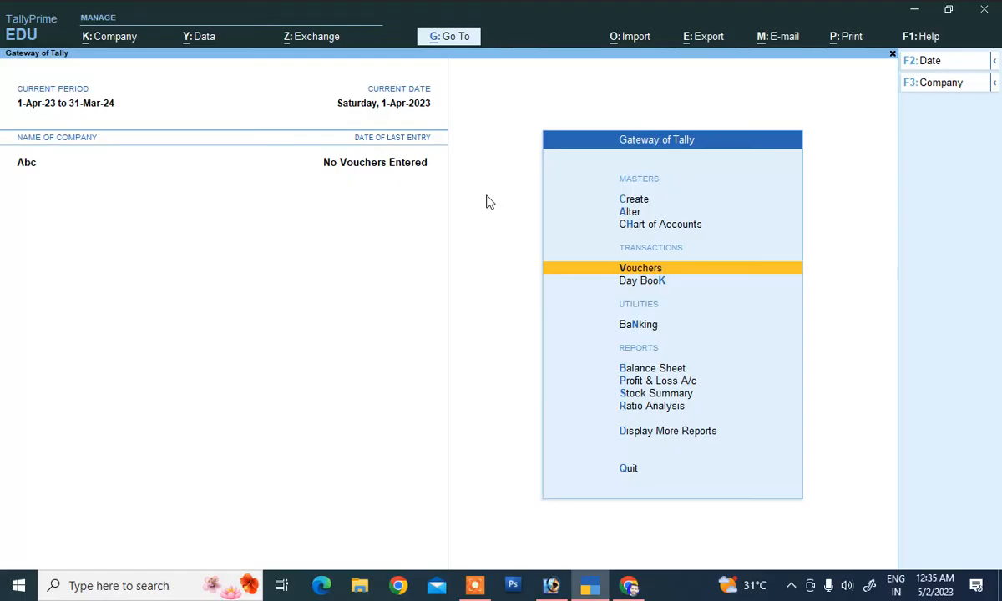
pyautogui.press('Return')
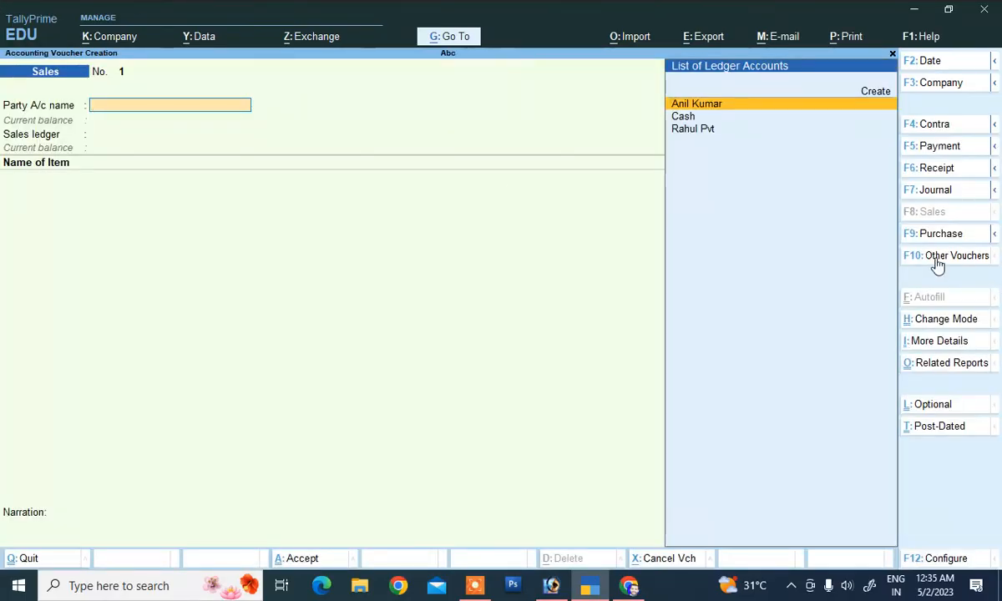
pyautogui.click(922, 235)
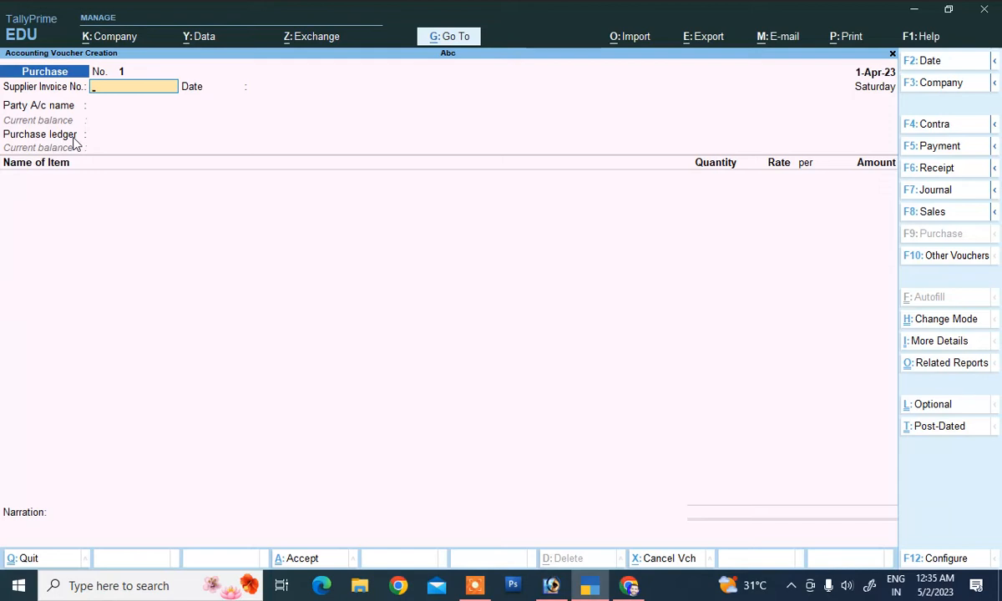
# Configure the purchase voucher to not select a common ledger account for item allocation, keeping the other options as they are.
pyautogui.press('F12')
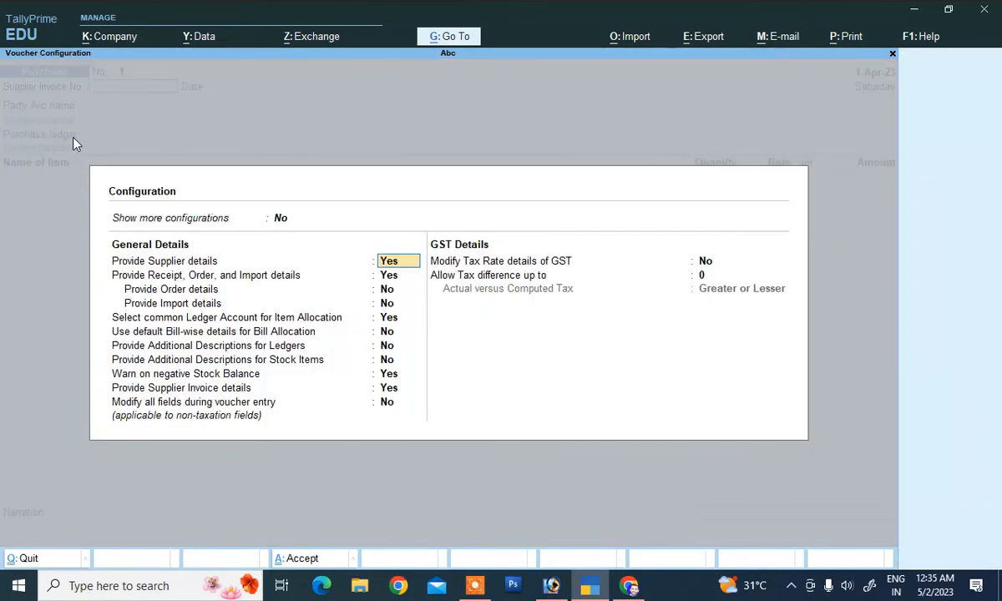
pyautogui.press('Return')
pyautogui.press('Return')
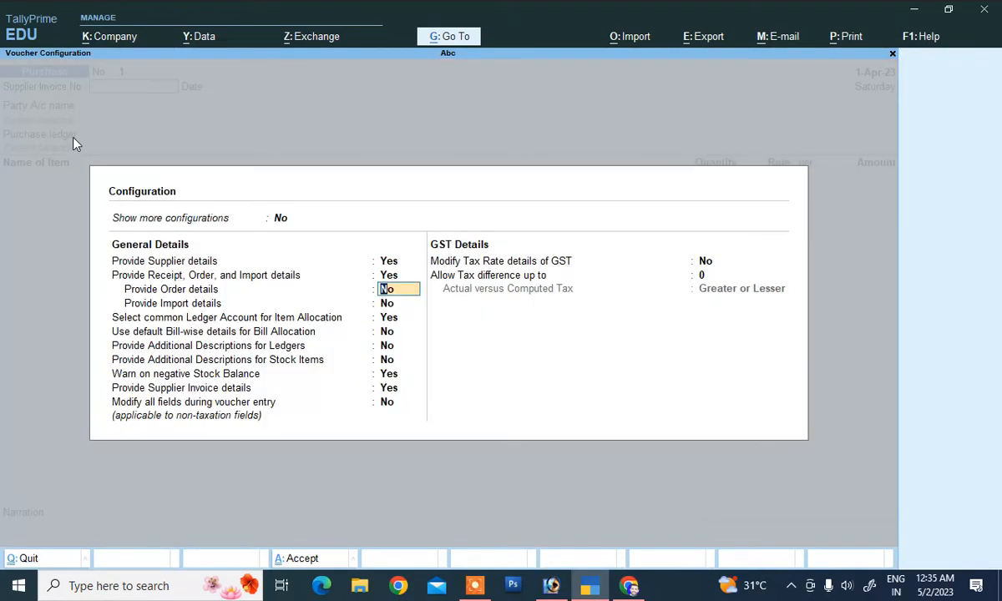
pyautogui.press('Return')
pyautogui.press('Return')
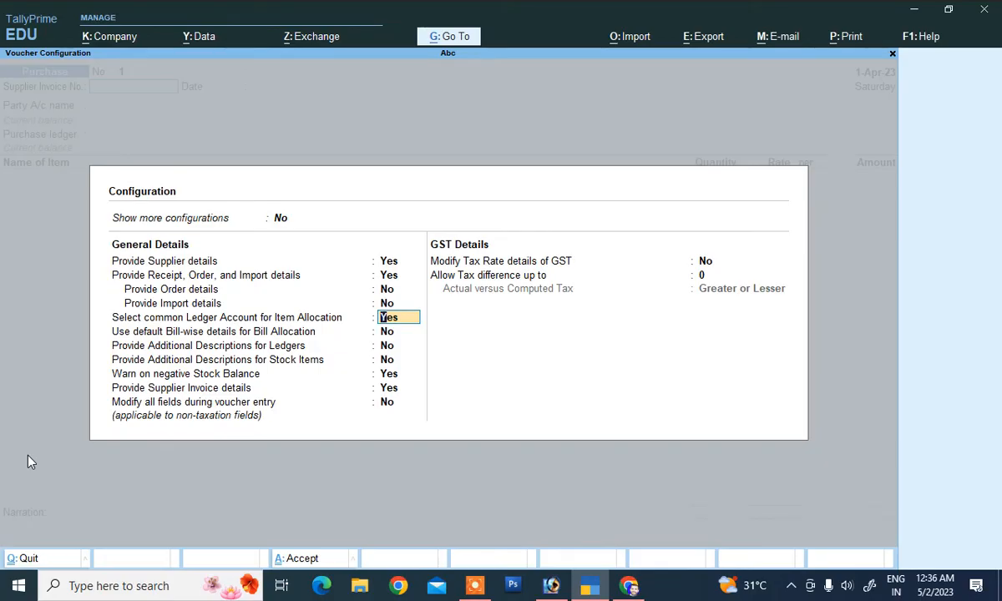
pyautogui.write('n')
pyautogui.press('Return')
pyautogui.press('Return')
pyautogui.press('Return')
pyautogui.press('Return')
pyautogui.press('Return')
pyautogui.press('Return')
pyautogui.press('Return')
pyautogui.press('Return')
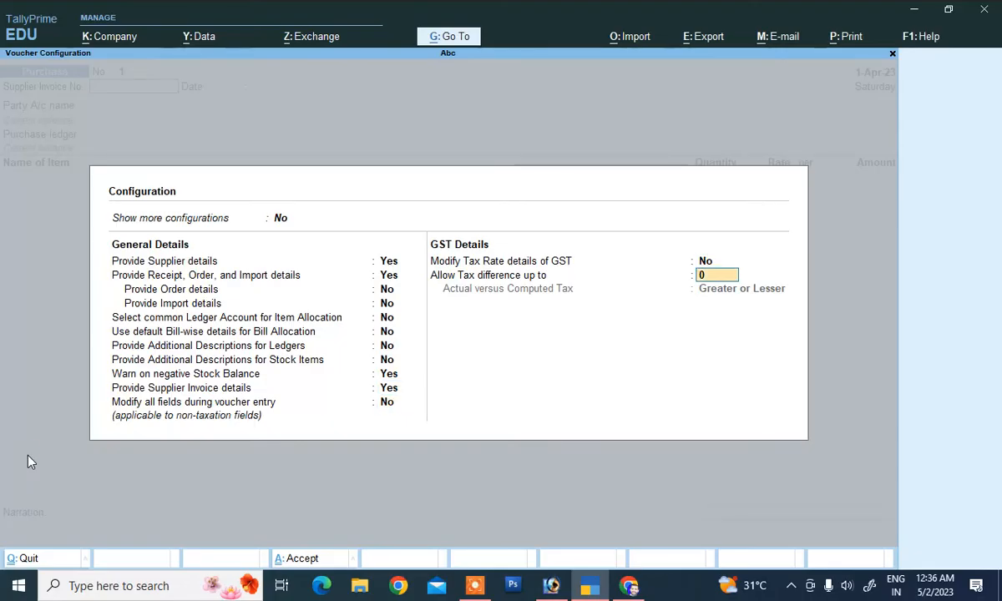
pyautogui.press('Return')
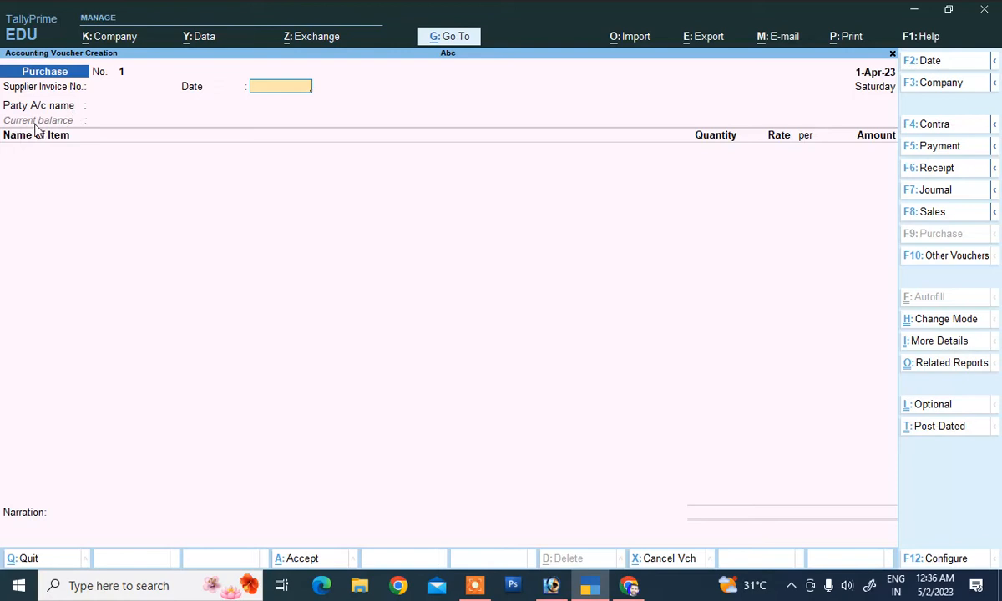
# Enter supplier invoice number 01 dated 1-Apr-23 and choose Rahul Pvt as the party account.
pyautogui.click(97, 88)
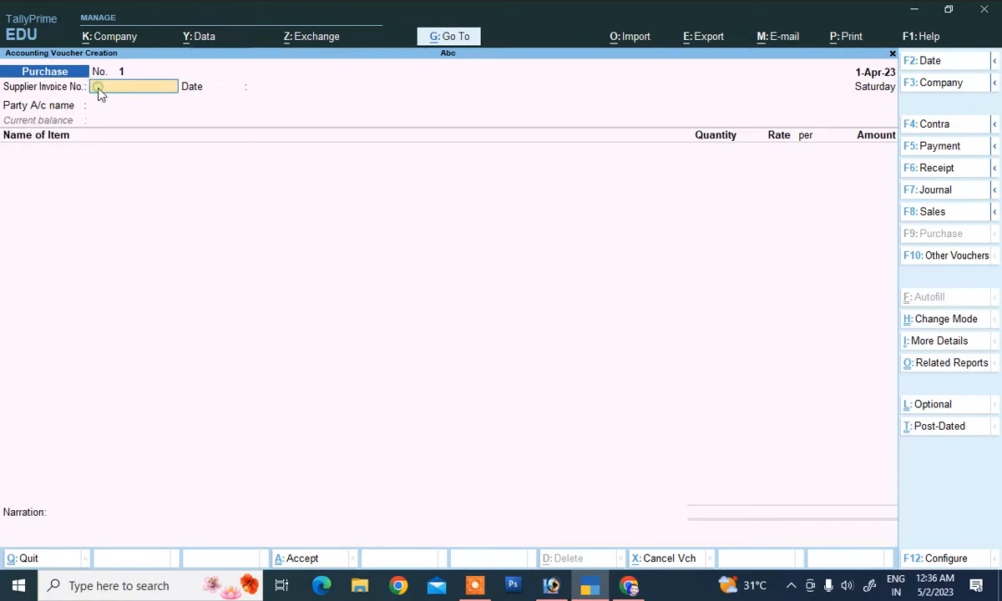
pyautogui.press('Return')
pyautogui.press('Return')
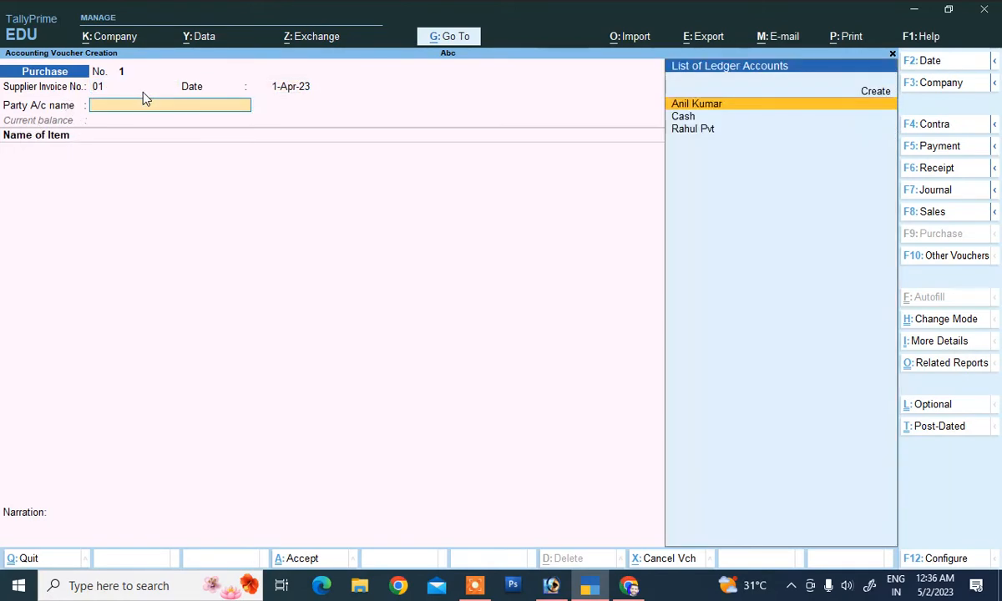
pyautogui.press('Down')
pyautogui.press('Down')
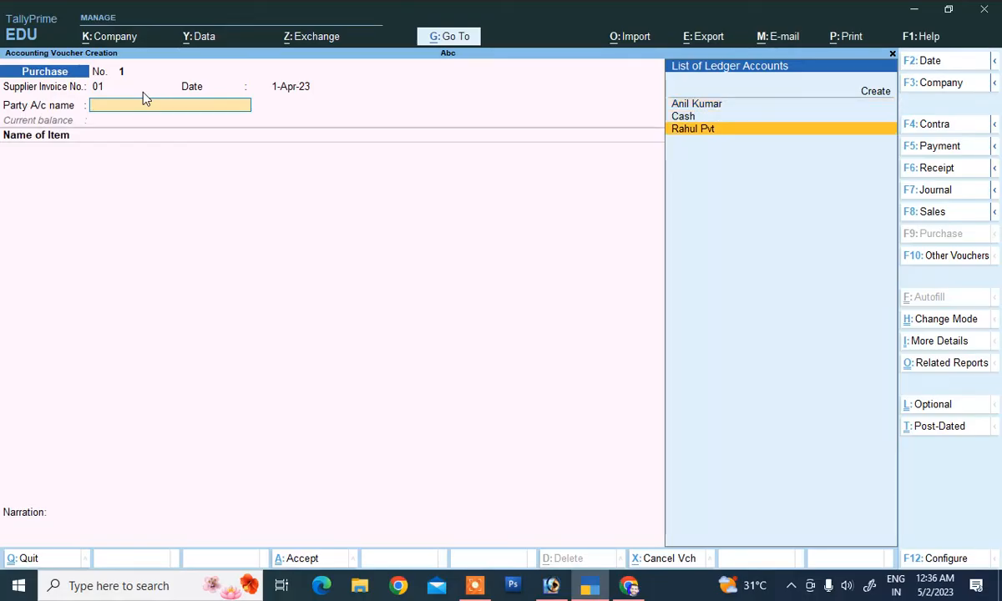
pyautogui.press('Return')
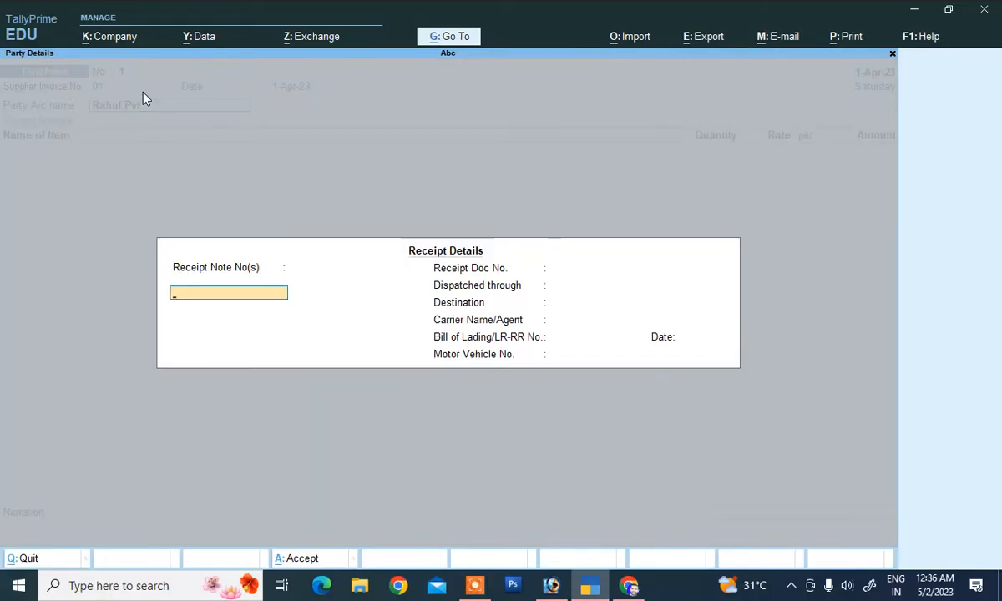
# Leave the receipt details blank and accept the default party details for the supplier.
pyautogui.press('Return')
pyautogui.press('Return')
pyautogui.press('Return')
pyautogui.press('Return')
pyautogui.press('Return')
pyautogui.press('Return')
pyautogui.press('Return')
pyautogui.press('Return')
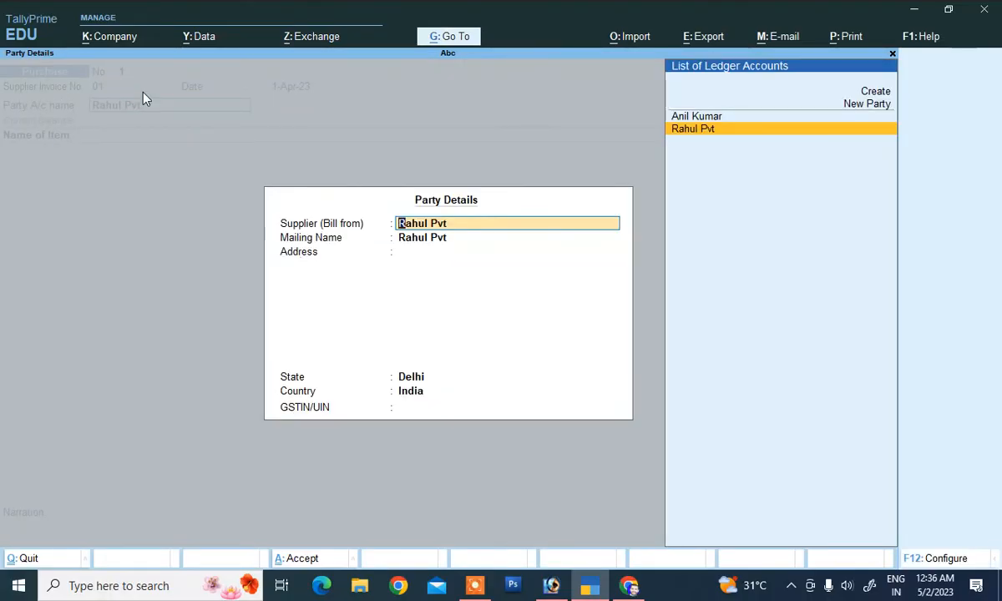
pyautogui.press('Return')
pyautogui.press('Return')
pyautogui.press('Return')
pyautogui.press('Return')
pyautogui.press('Return')
pyautogui.press('Return')
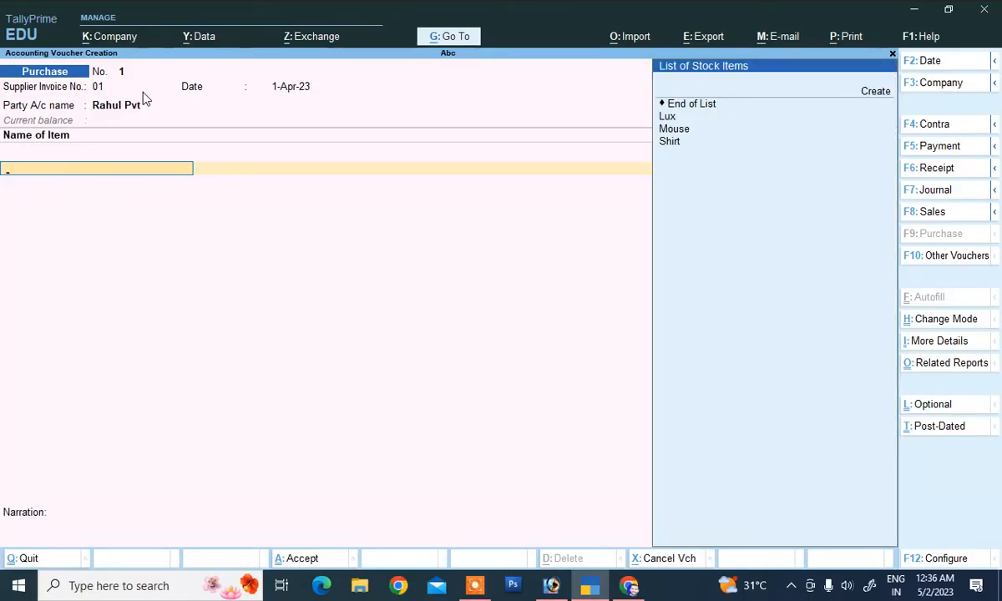
# Add the item Lux to the purchase voucher with a quantity of 1,200 pc at a rate of 10 per pc.
pyautogui.press('Down')
pyautogui.press('Return')
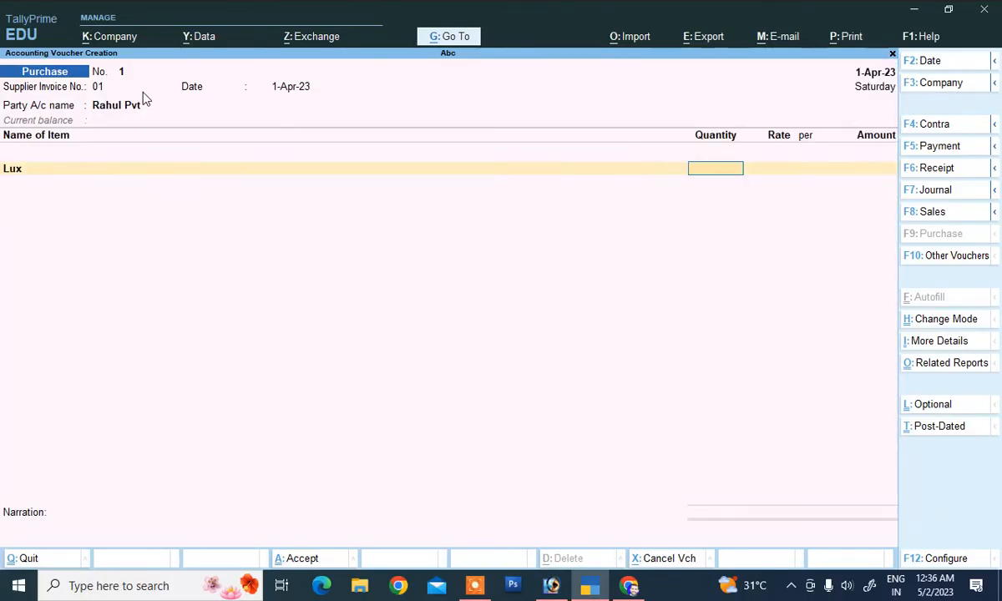
pyautogui.write('1,2')
pyautogui.write('00')
pyautogui.press('Return')
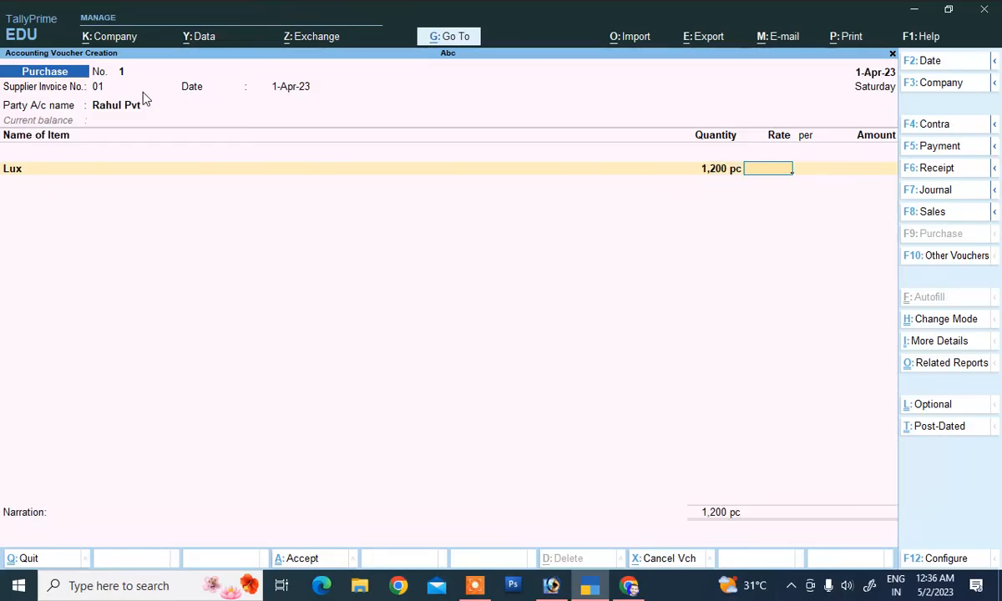
pyautogui.write('10')
pyautogui.press('Return')
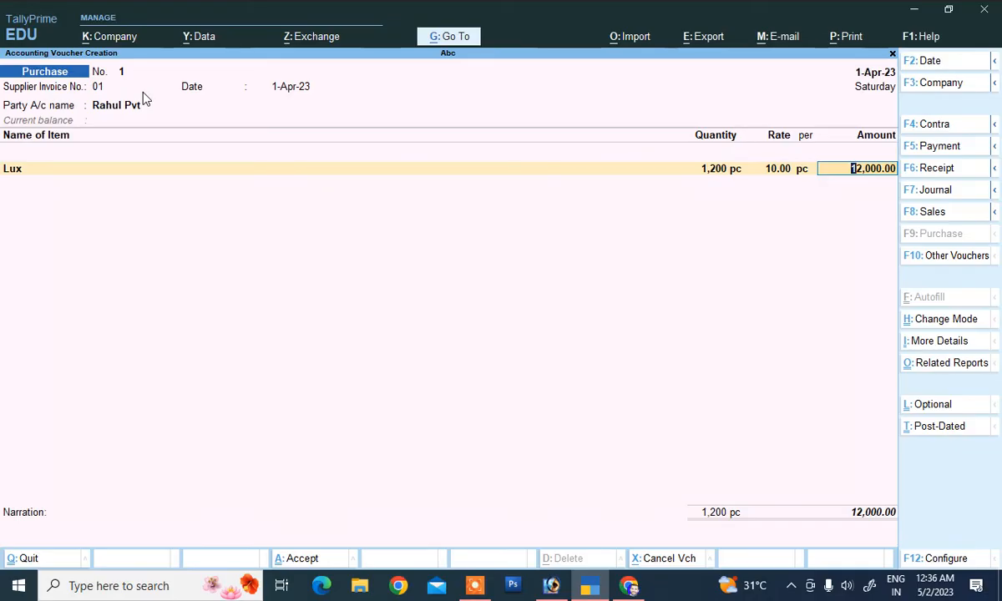
pyautogui.press('Return')
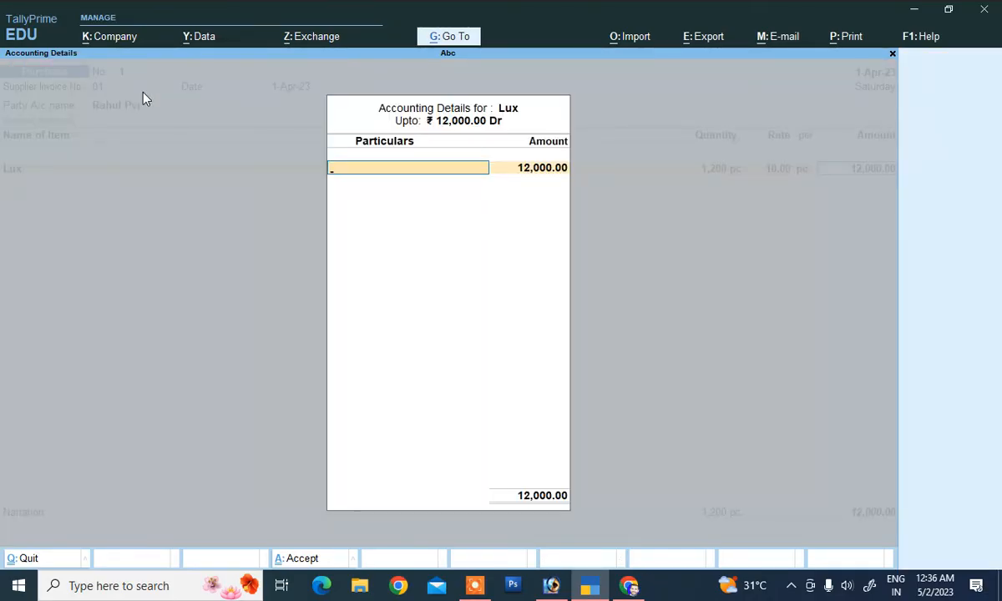
# Allocate the full Lux amount to the Purchase 5 % ledger.
pyautogui.press('Down')
pyautogui.press('Down')
pyautogui.press('Down')
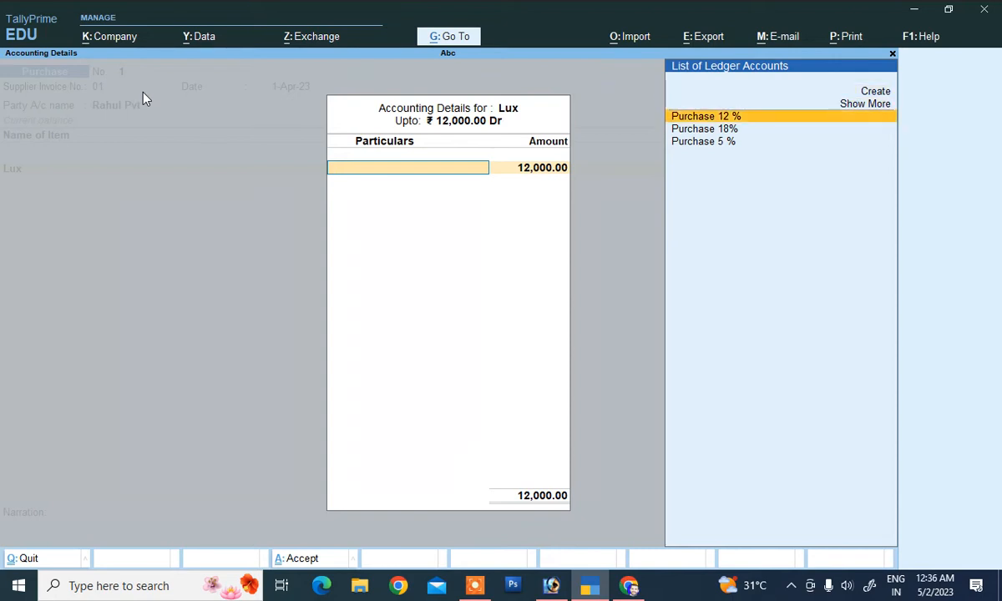
pyautogui.press('Down')
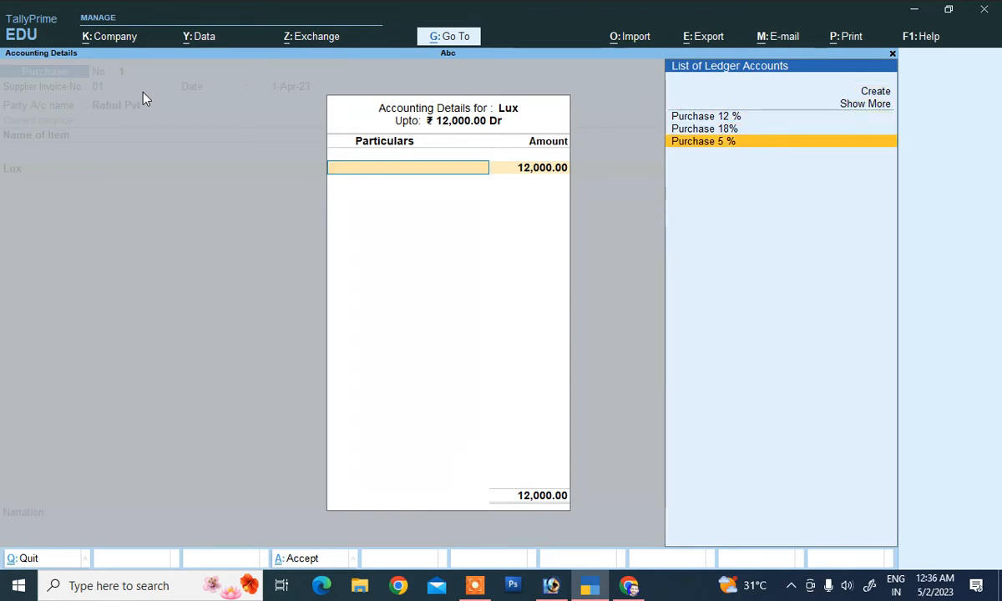
pyautogui.press('Return')
pyautogui.press('Return')
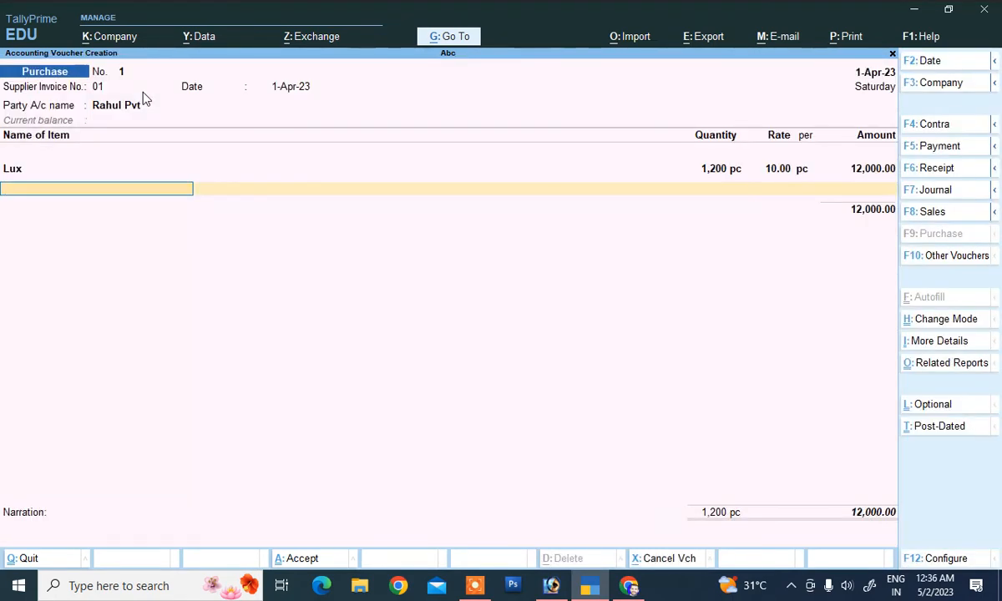
# Add the item Mouse to the purchase voucher with a quantity of 1,000 pc at a rate of 100 per pc.
pyautogui.press('Down')
pyautogui.press('Down')
pyautogui.press('Down')
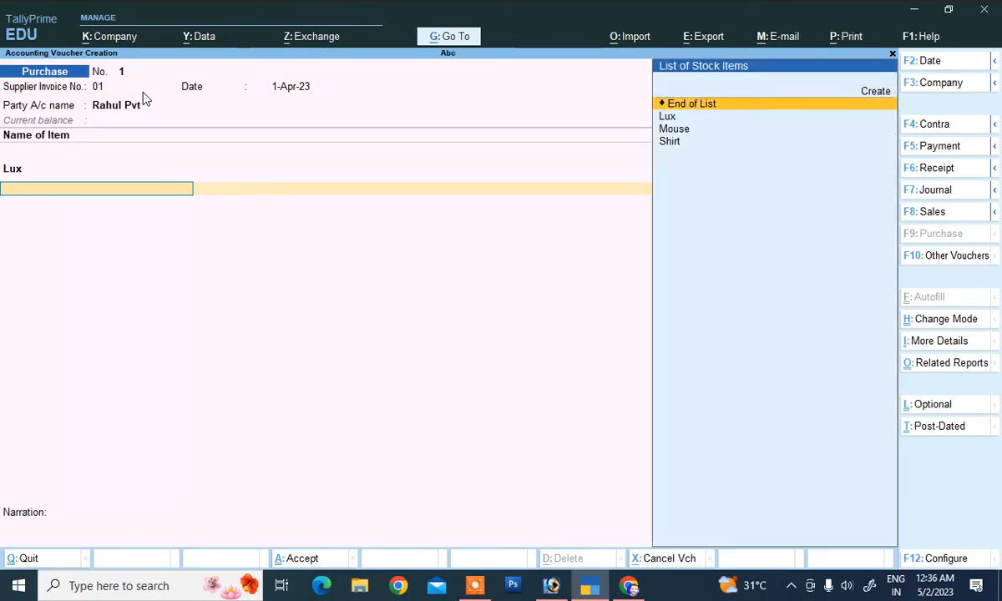
pyautogui.press('Return')
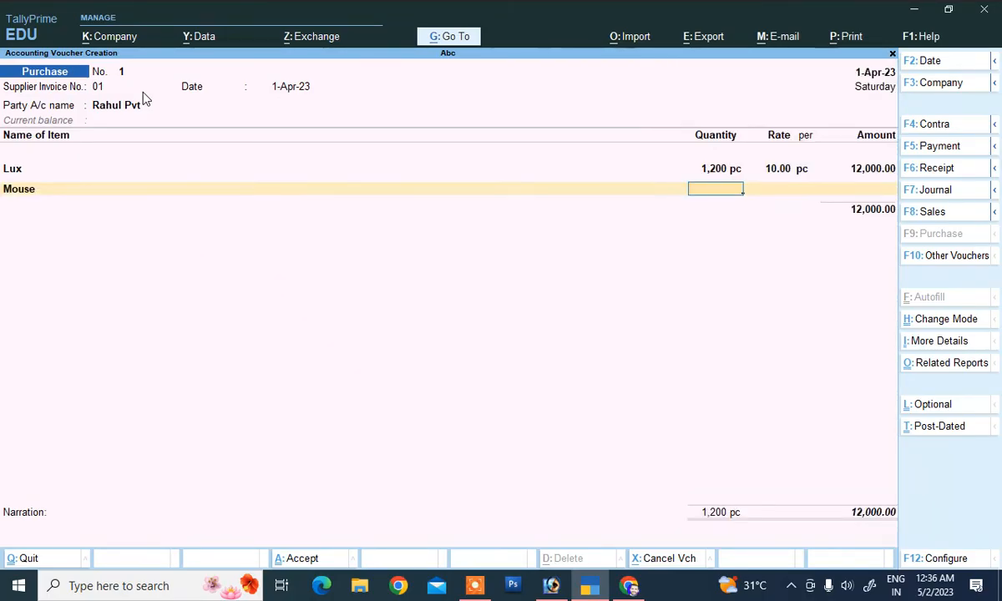
pyautogui.write('1,000')
pyautogui.press('Return')
pyautogui.write('100')
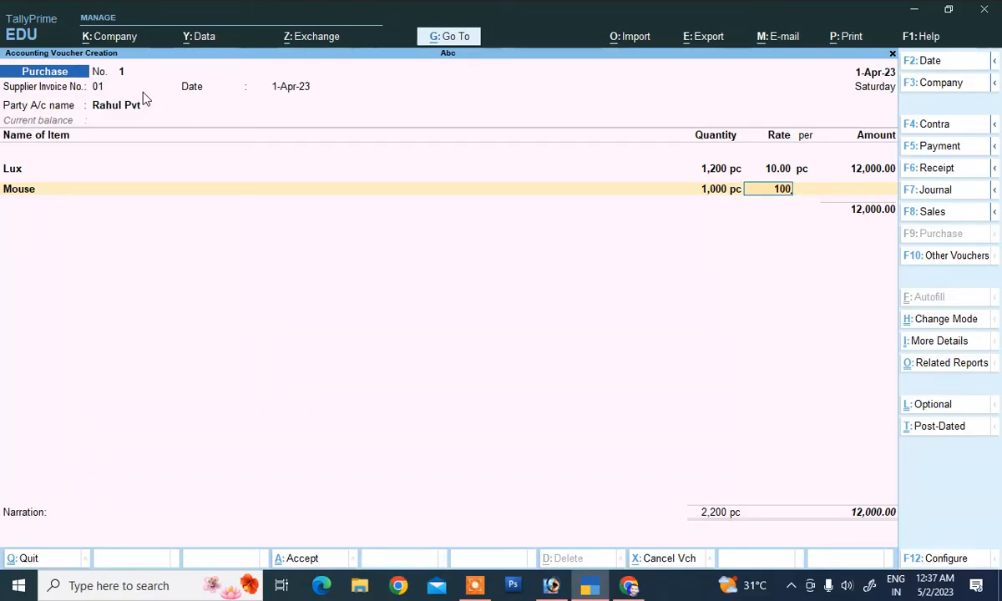
pyautogui.press('Return')
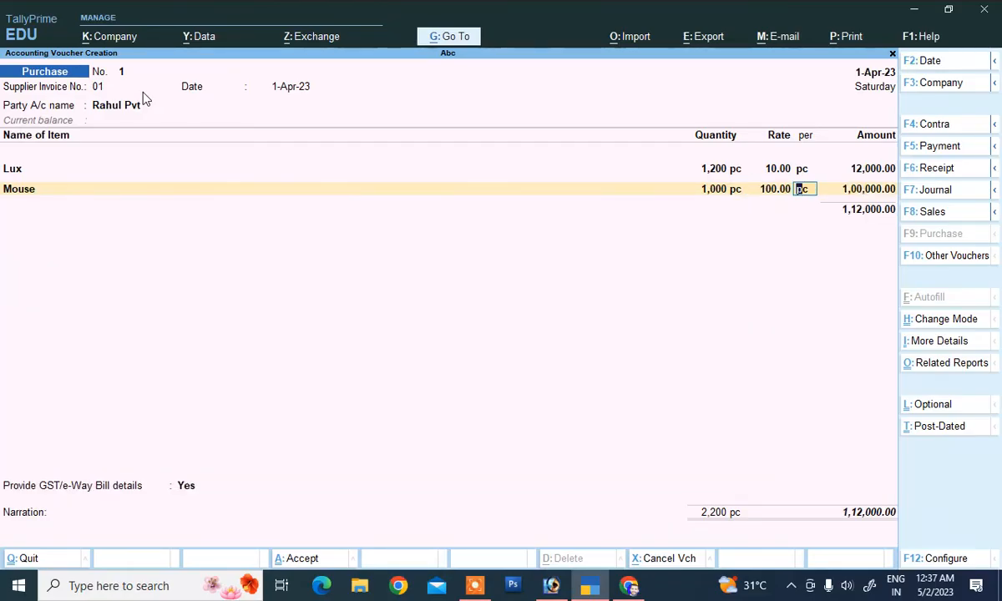
pyautogui.press('Return')
pyautogui.press('Return')
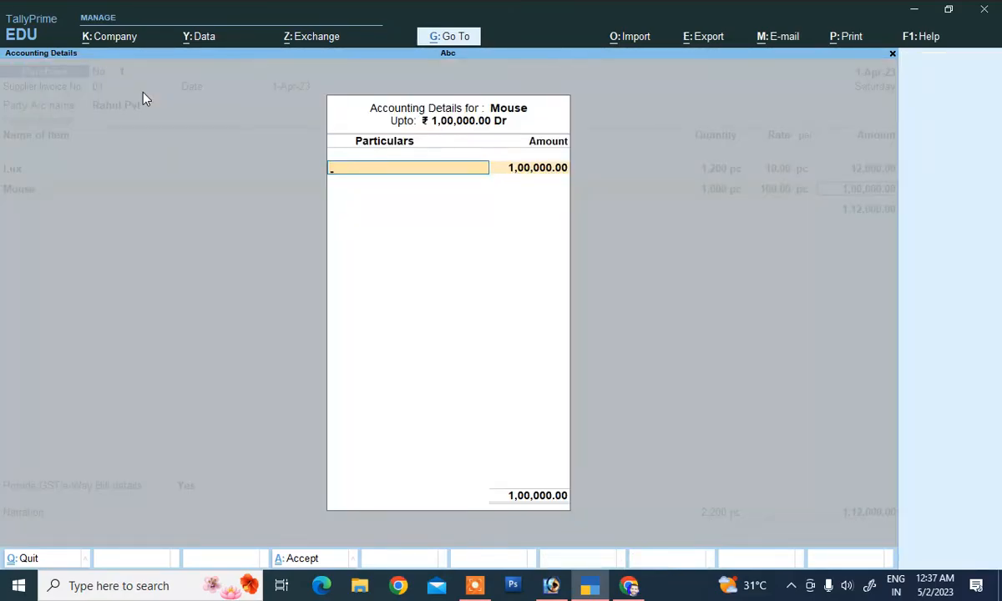
# Allocate the full Mouse amount to the Purchase 12 % ledger.
pyautogui.press('Down')
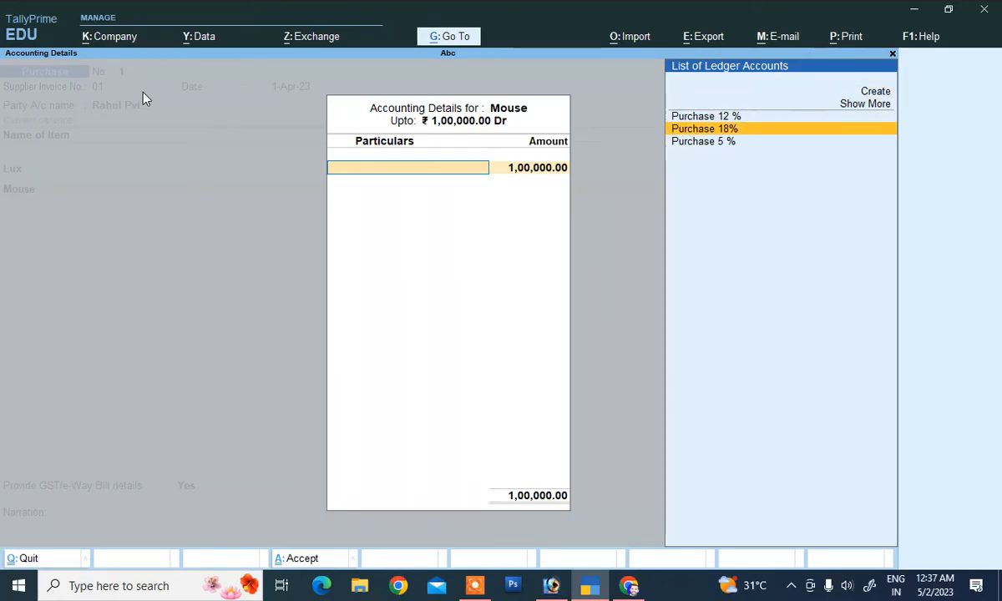
pyautogui.press('Up')
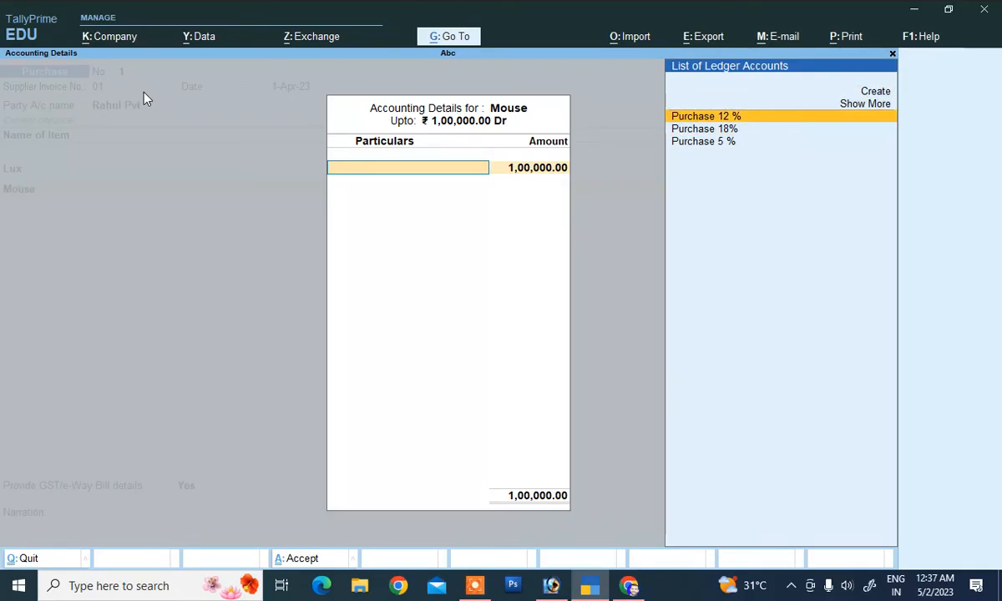
pyautogui.press('Return')
pyautogui.press('Return')
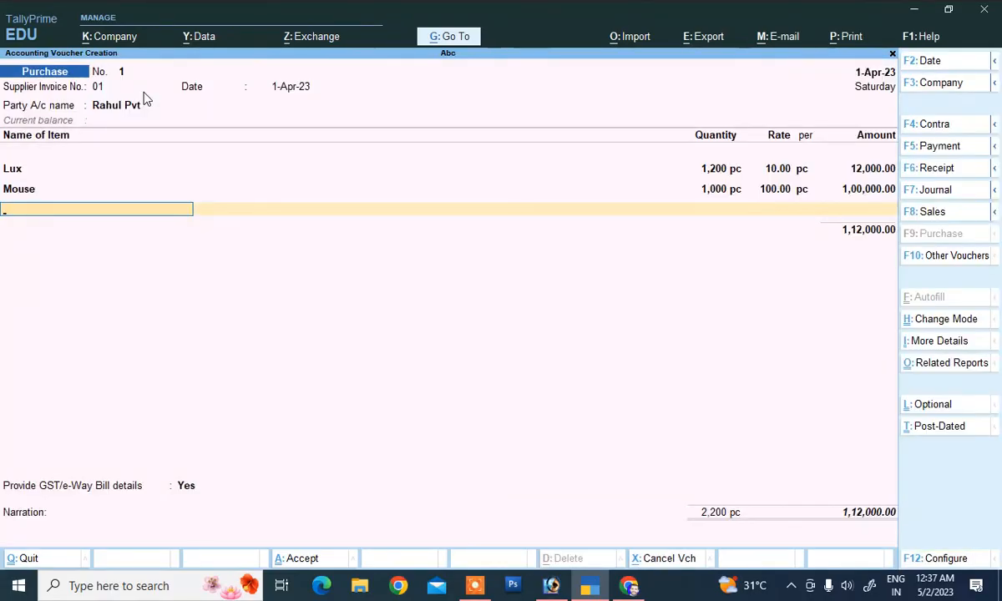
# Add the item Shirt to the purchase voucher with a quantity of 2,000 pc at a rate of 500 per pc.
pyautogui.press('Down')
pyautogui.press('Down')
pyautogui.press('Down')
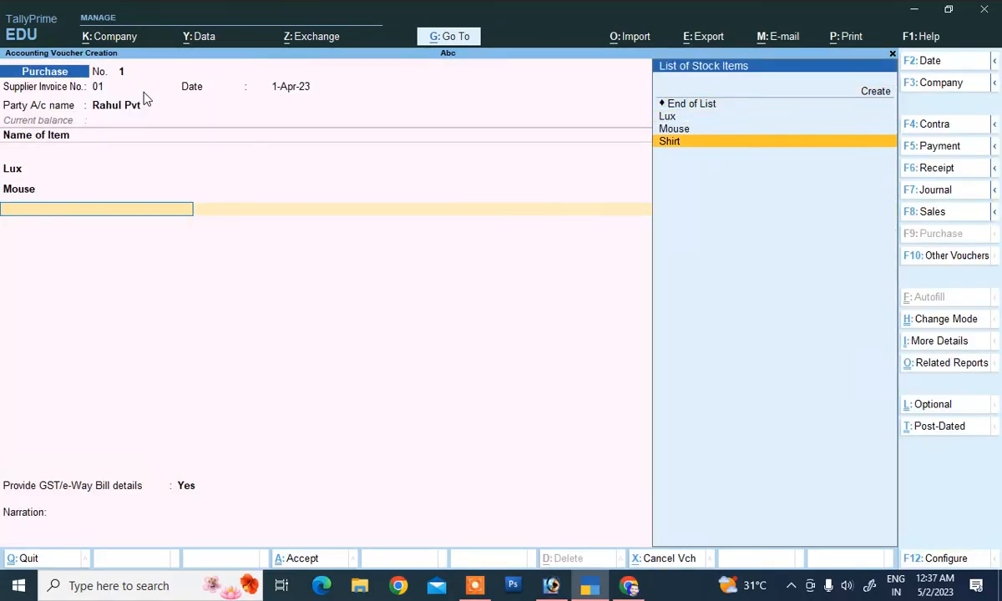
pyautogui.press('Return')
pyautogui.write('2')
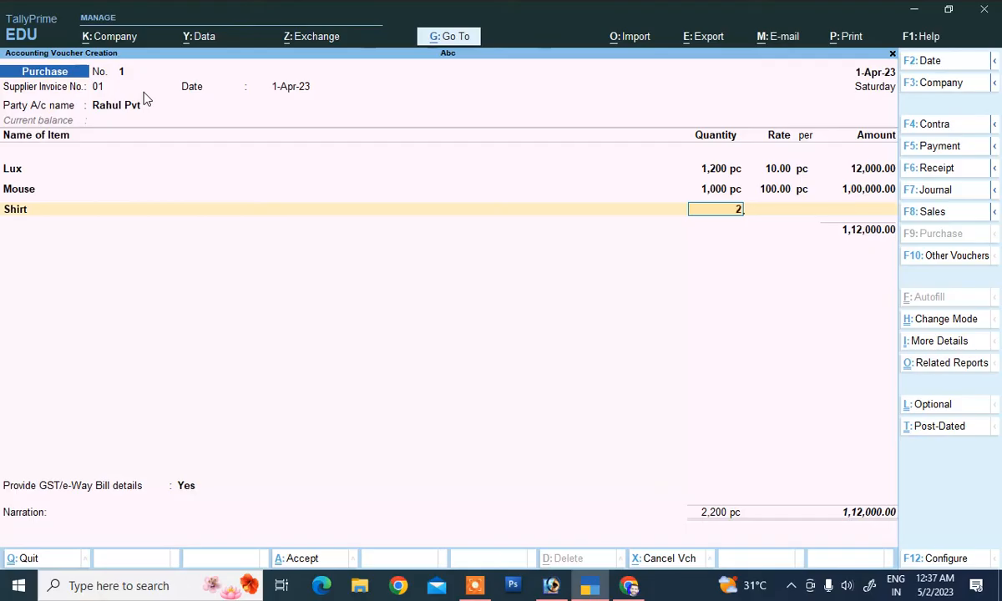
pyautogui.write(',000')
pyautogui.press('Return')
pyautogui.write('50')
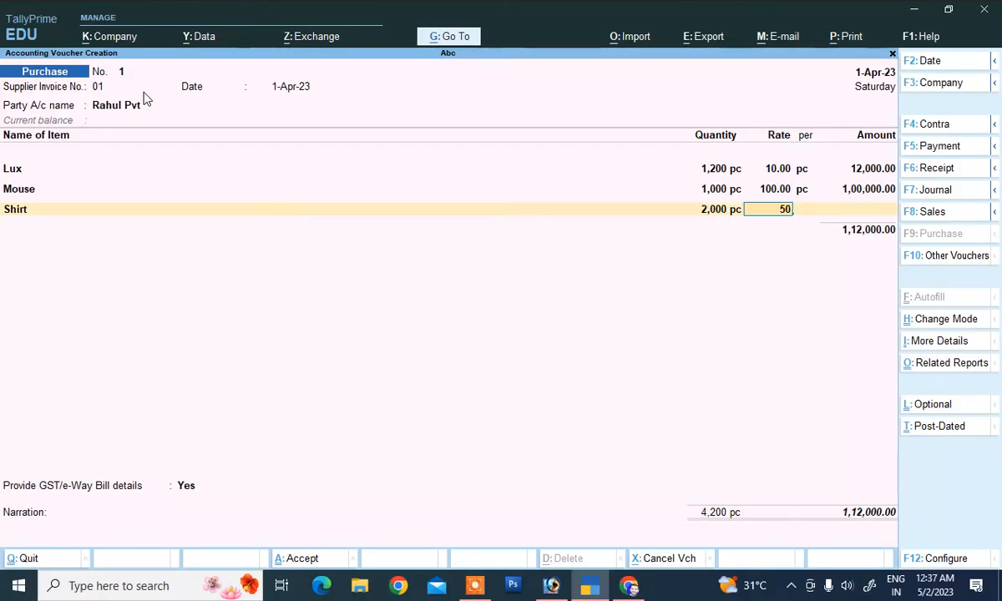
pyautogui.write('0.0')
pyautogui.press('BackSpace')
pyautogui.press('Return')
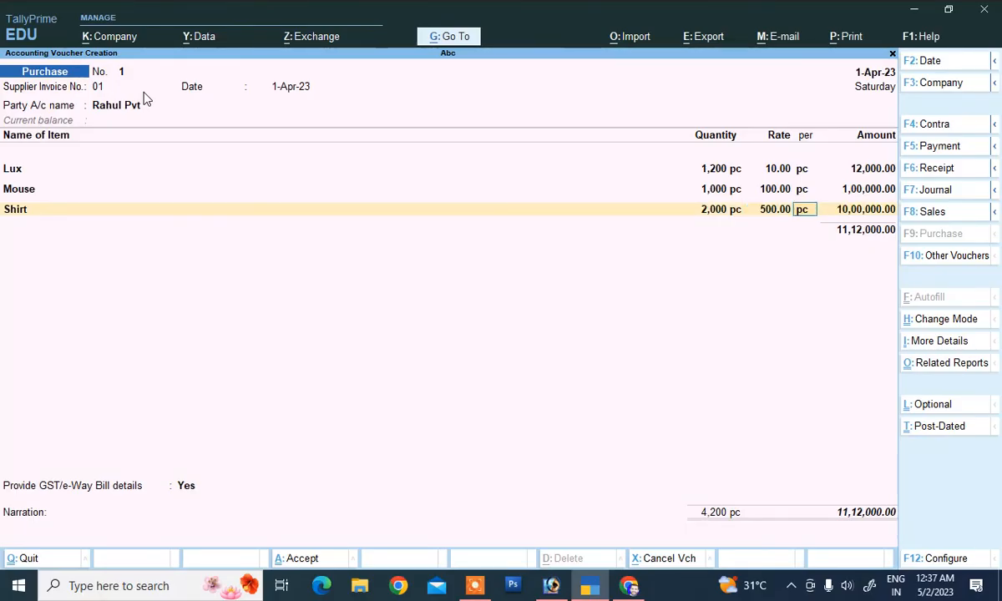
pyautogui.press('Return')
pyautogui.press('Return')
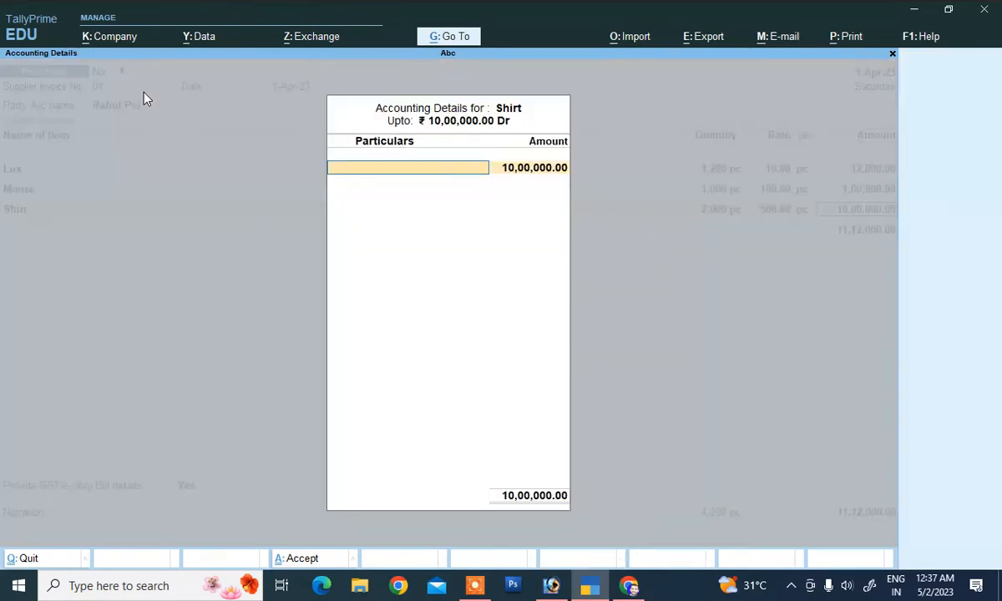
# Allocate the full Shirt amount to the Purchase 18% ledger.
pyautogui.press('Down')
pyautogui.press('Down')
pyautogui.press('Down')
pyautogui.press('Down')
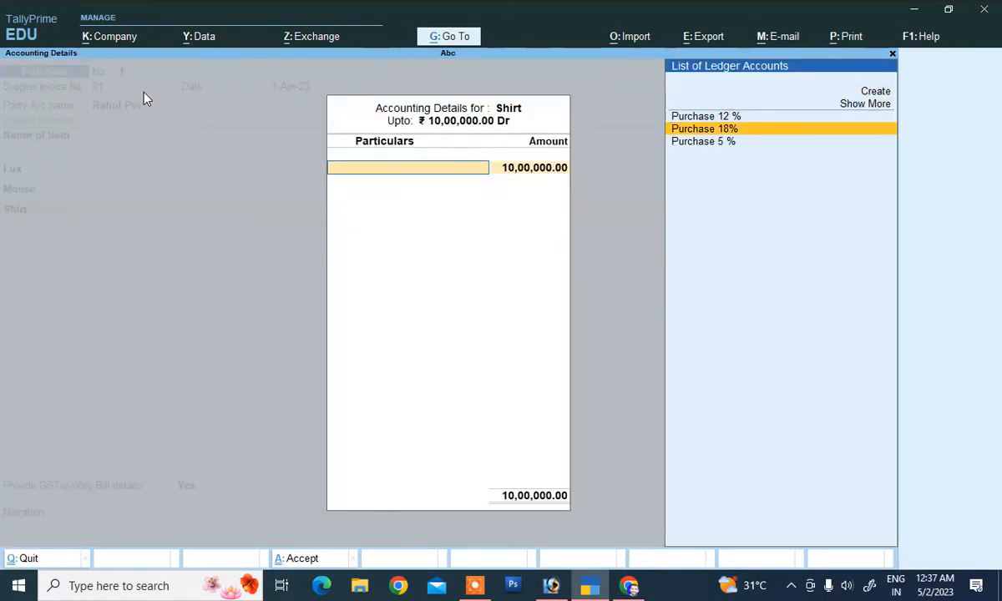
pyautogui.press('Return')
pyautogui.press('Return')
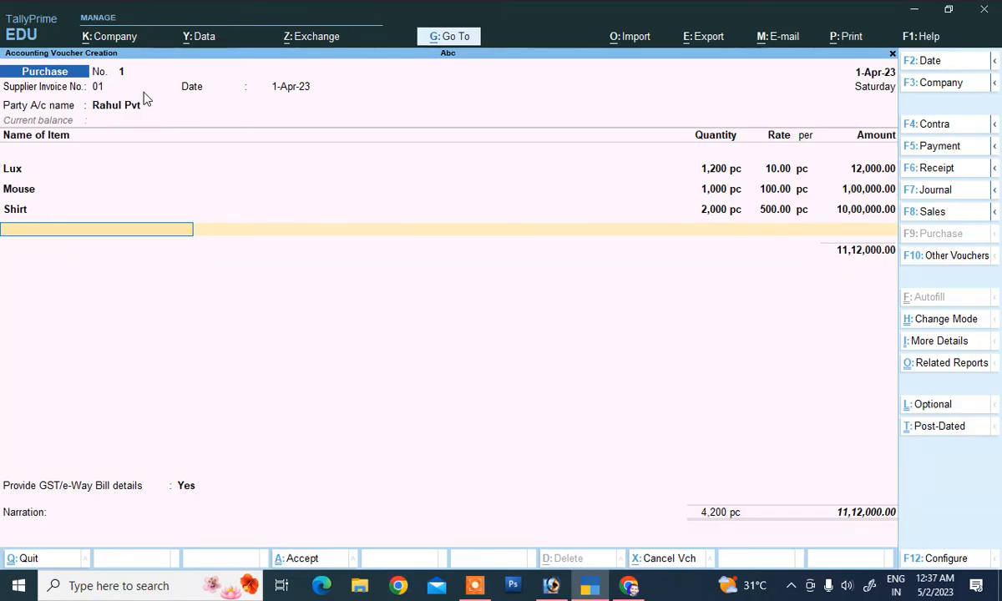
# End the stock item entries and add the Sgst 2.5 % tax ledger below them with its calculated amount.
pyautogui.press('Return')
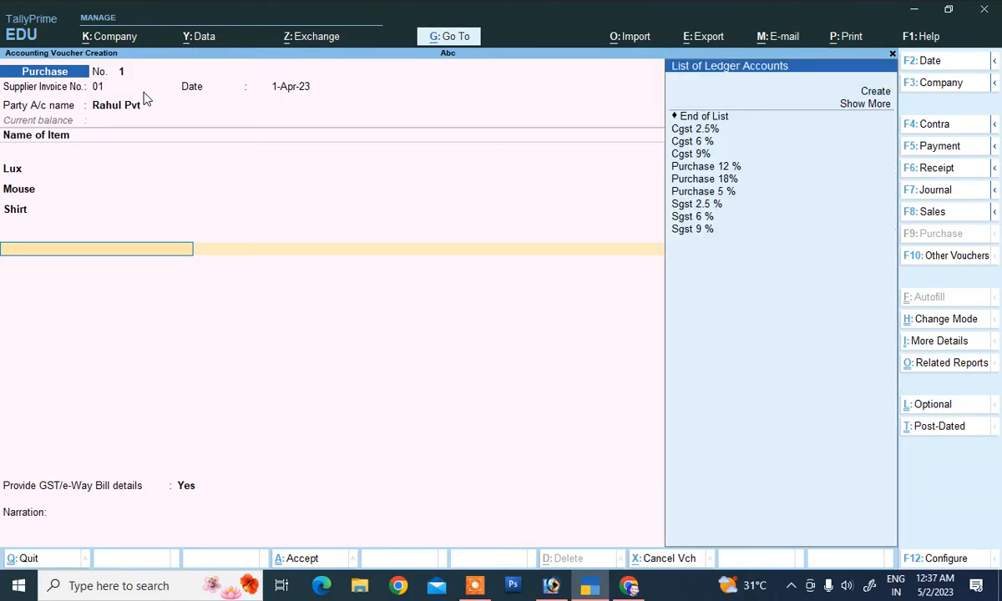
pyautogui.press('Down')
pyautogui.press('Down')
pyautogui.press('Down')
pyautogui.press('Down')
pyautogui.press('Down')
pyautogui.press('Down')
pyautogui.press('Down')
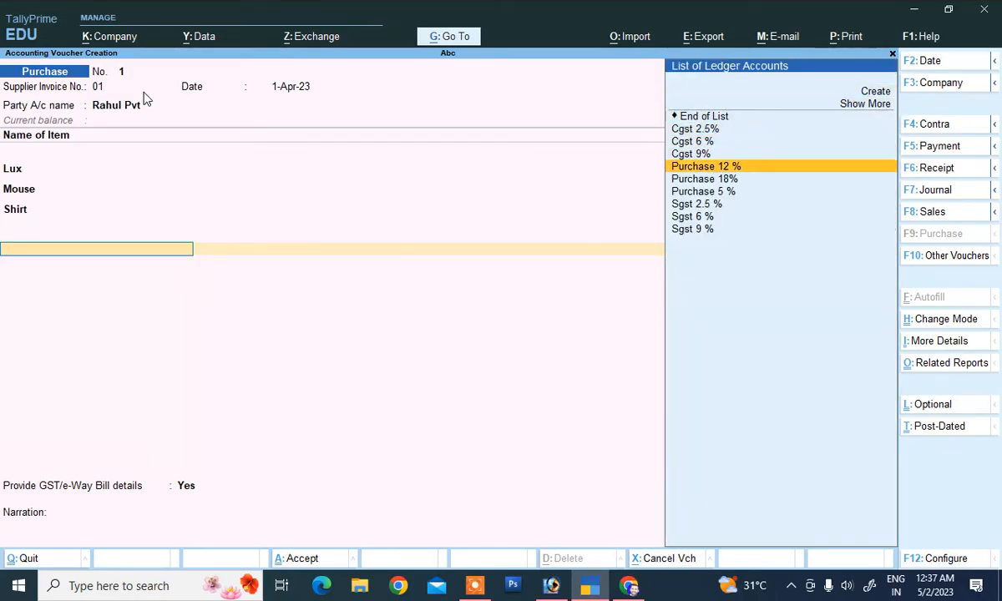
pyautogui.press('Down')
pyautogui.press('Down')
pyautogui.press('Down')
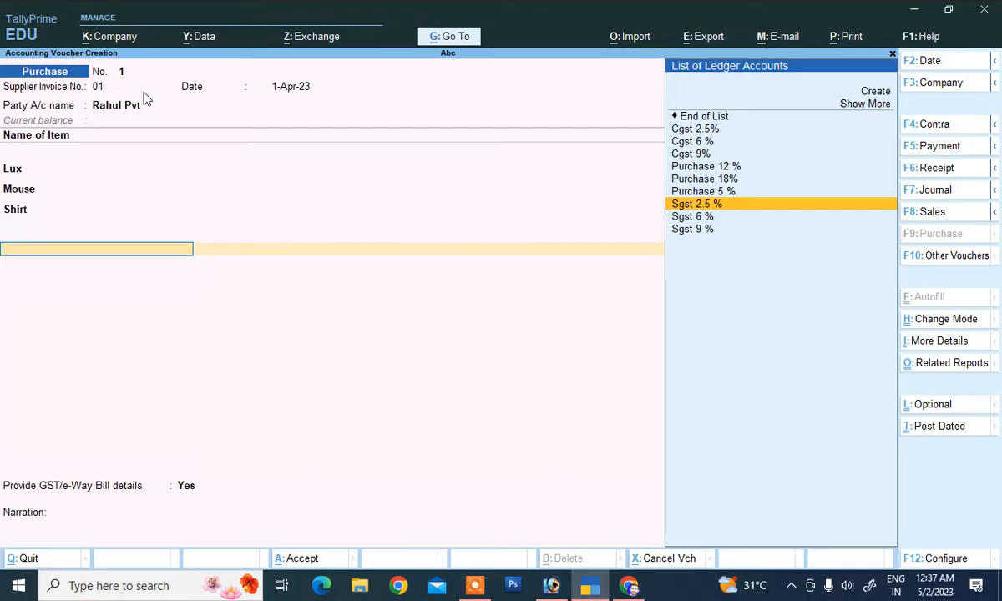
pyautogui.press('Return')
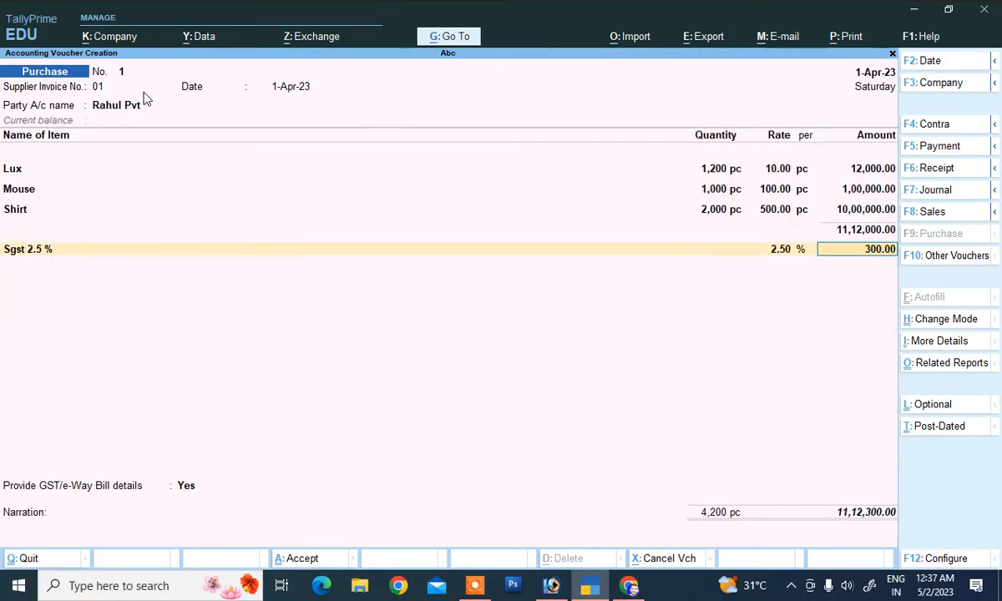
pyautogui.press('Return')
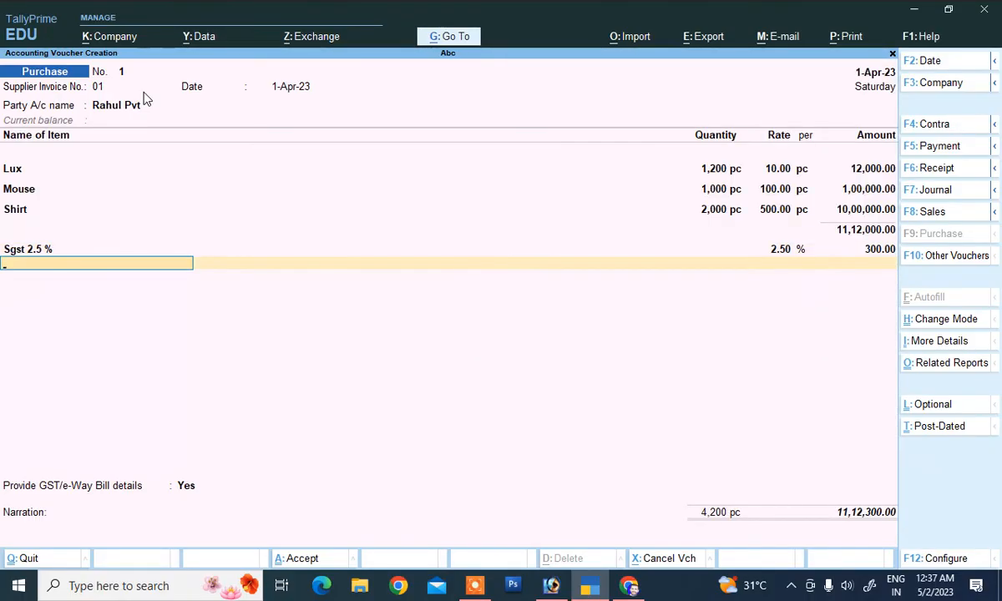
# Add the Cgst 2.5% tax ledger to the purchase voucher, accepting its calculated amount.
pyautogui.write('c')
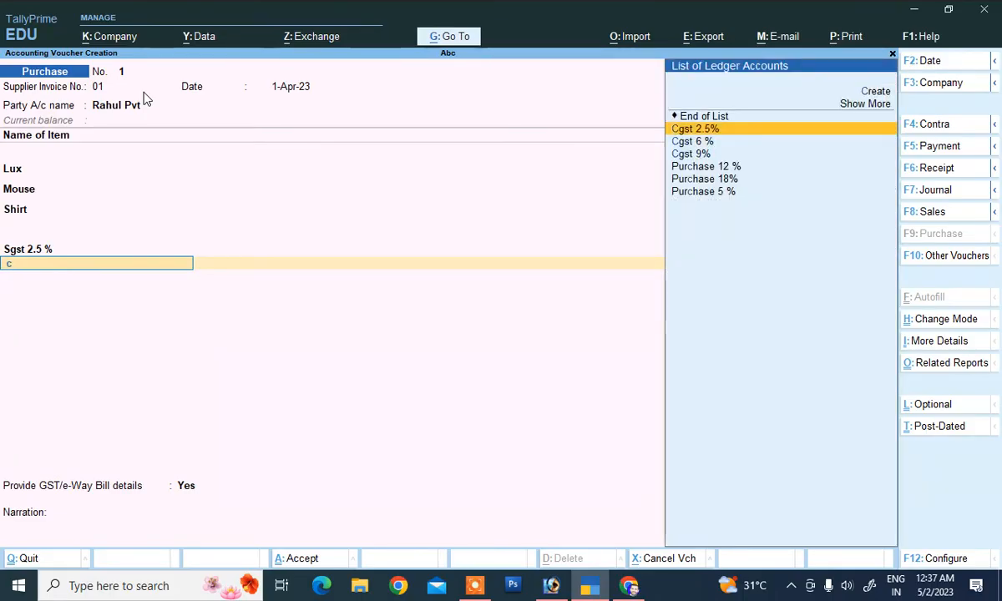
pyautogui.press('Down')
pyautogui.press('Up')
pyautogui.press('Return')
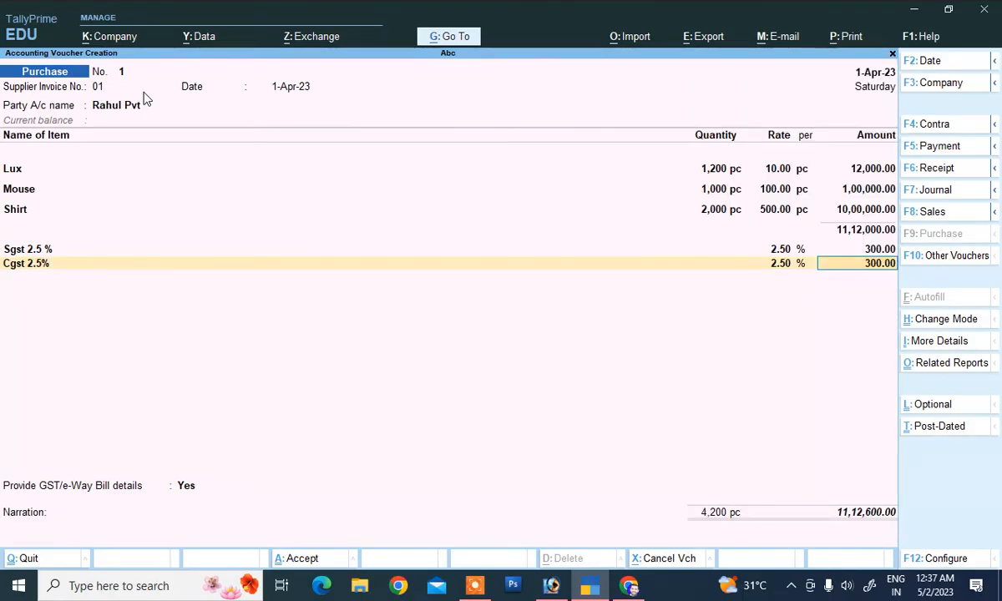
pyautogui.press('Return')
# Add the Cgst 9% tax ledger to the purchase voucher, accepting its calculated amount.
pyautogui.press('Down')
pyautogui.press('Down')
pyautogui.press('Down')
pyautogui.press('Down')
pyautogui.press('Down')
pyautogui.press('Down')
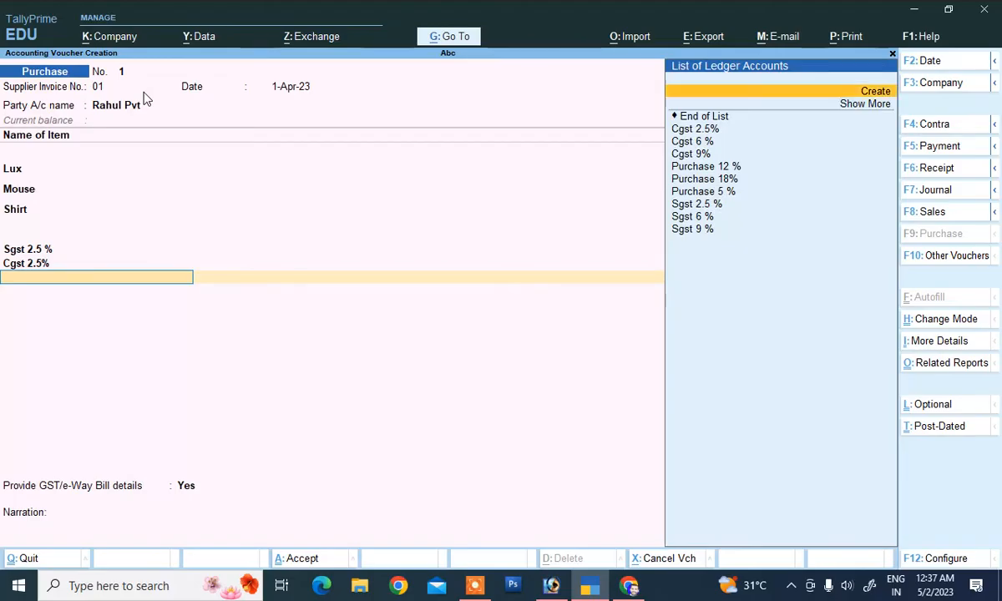
pyautogui.press('Down')
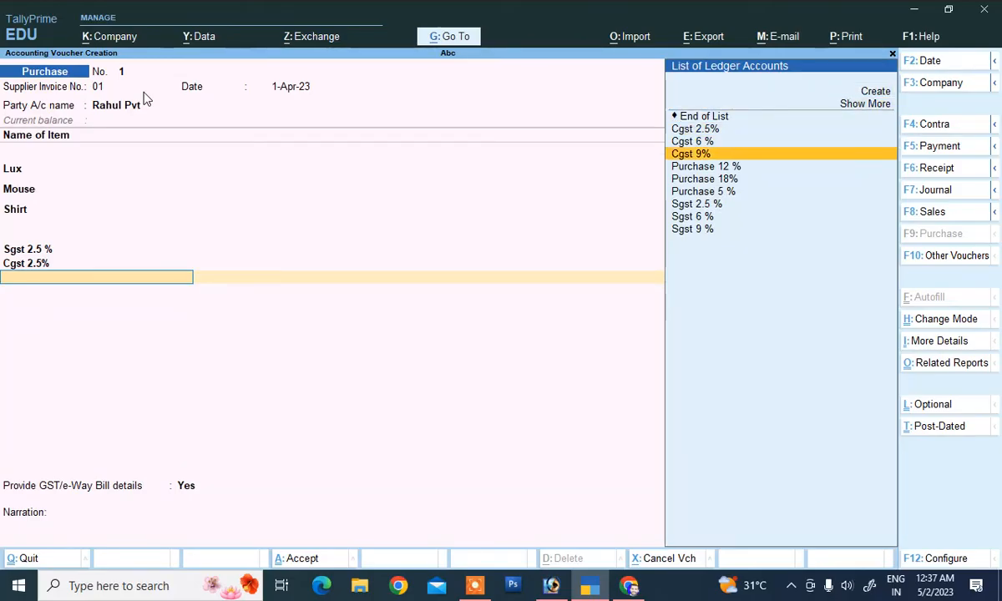
pyautogui.press('Return')
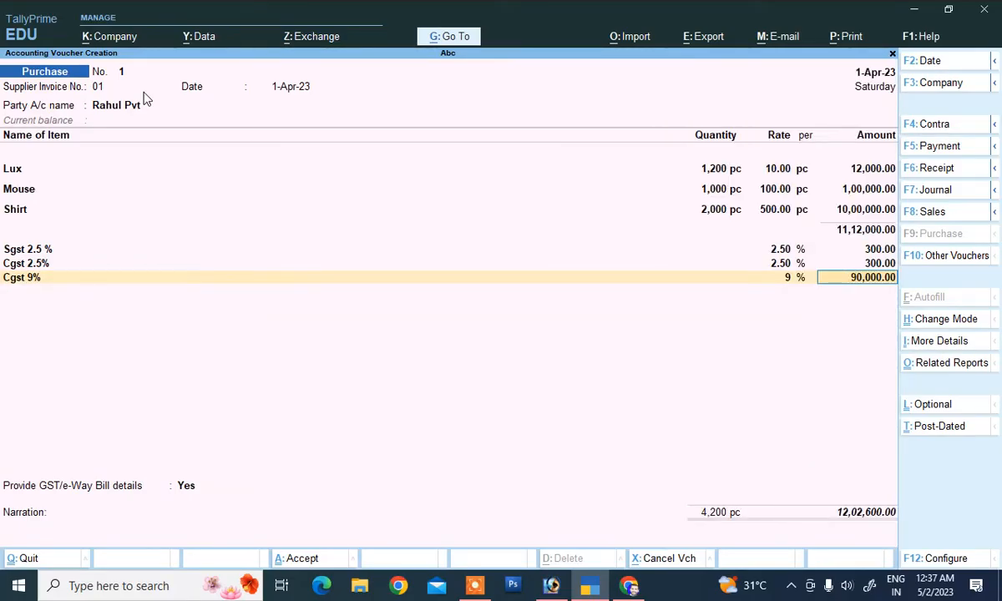
pyautogui.press('Return')
# Add the Sgst 9 % tax ledger to the purchase voucher, accepting its calculated amount.
pyautogui.press('Down')
pyautogui.press('Down')
pyautogui.press('Down')
pyautogui.press('Down')
pyautogui.press('Down')
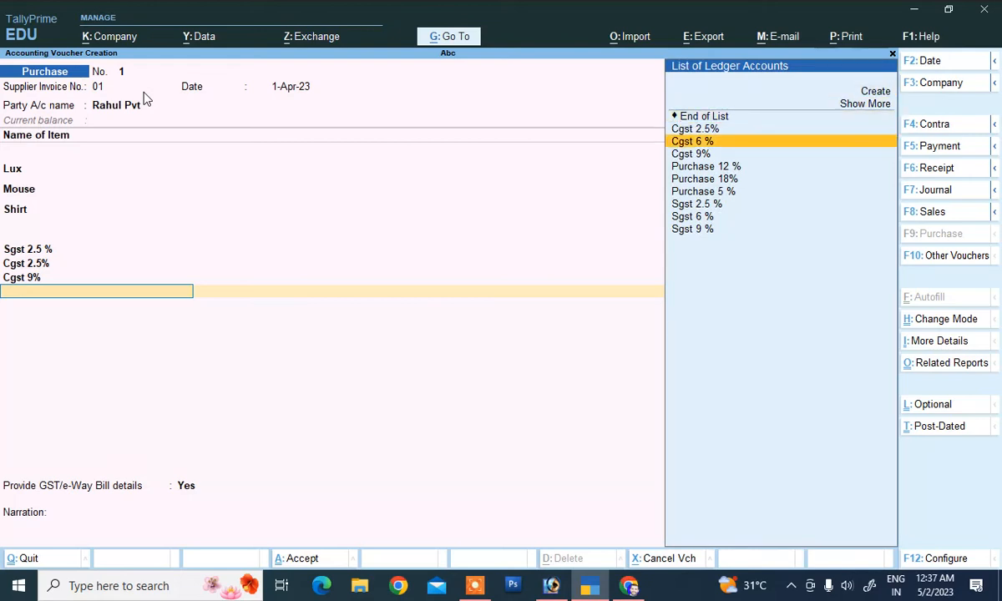
pyautogui.press('Down')
pyautogui.press('Down')
pyautogui.press('Down')
pyautogui.press('Down')
pyautogui.press('Return')
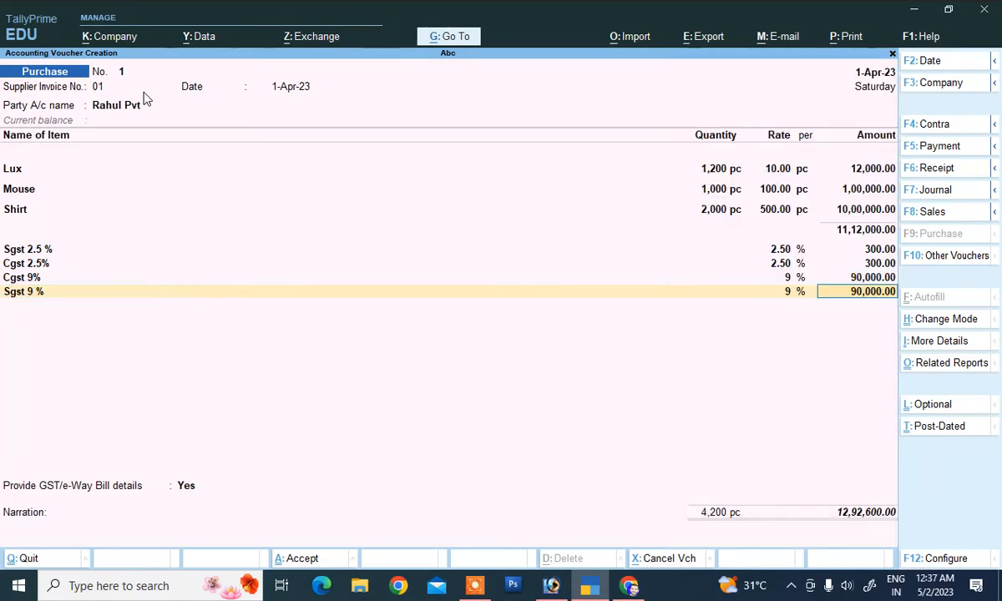
pyautogui.press('Return')
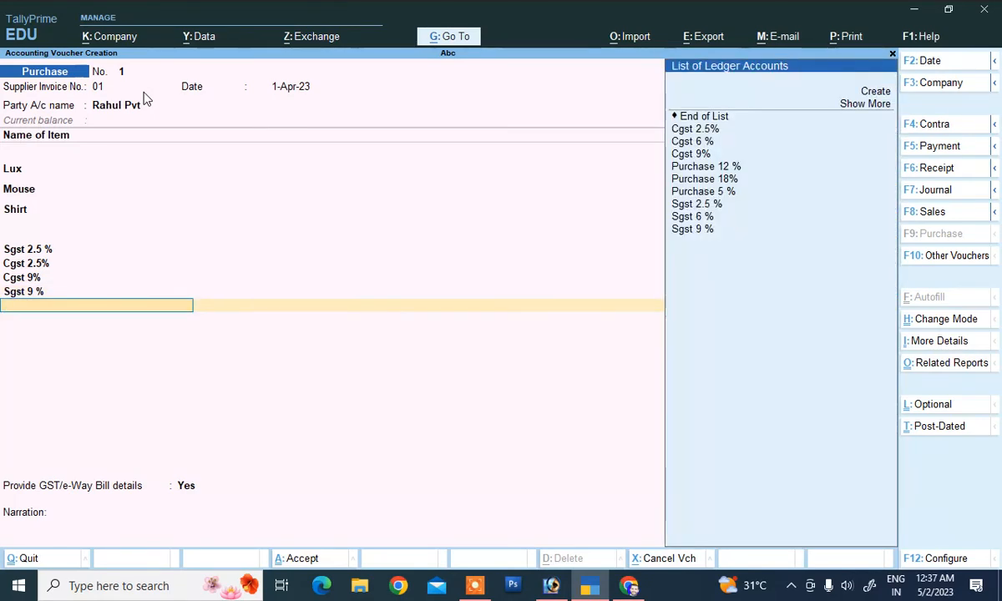
# Add the Cgst 6 % tax ledger to the purchase voucher, accepting its calculated amount.
pyautogui.press('Down')
pyautogui.press('Down')
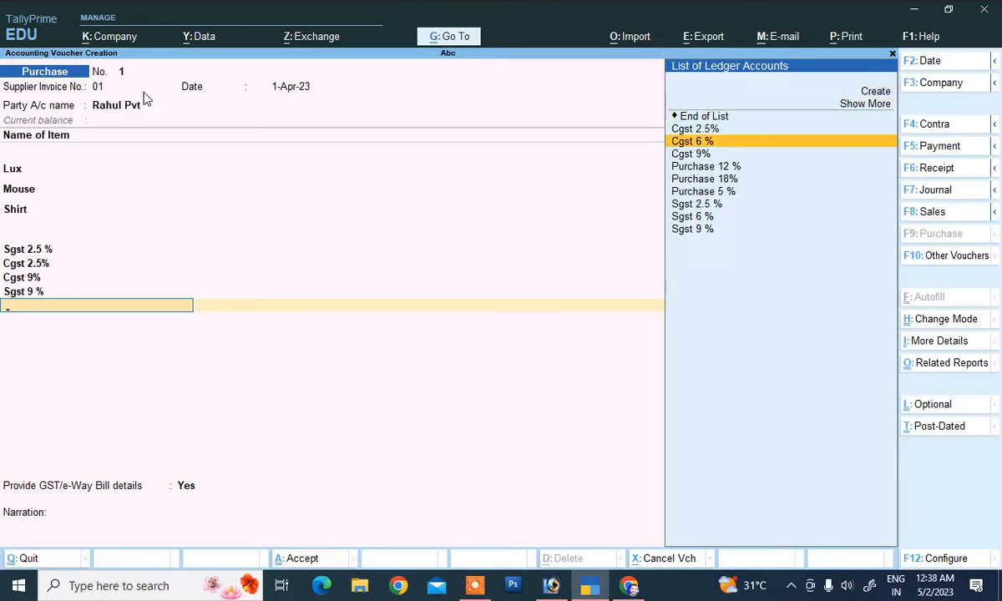
pyautogui.press('Up')
pyautogui.press('Down')
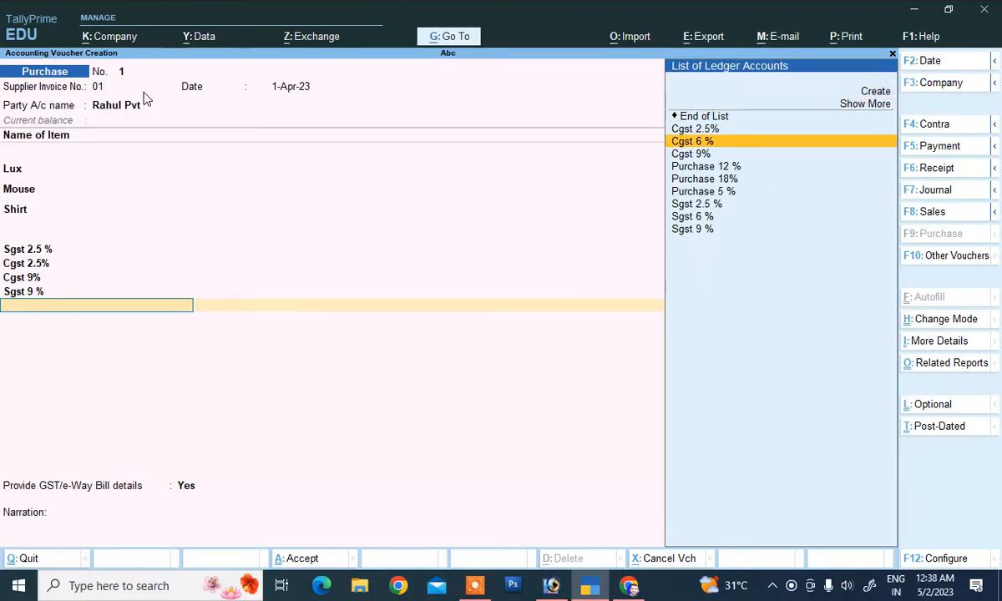
pyautogui.press('Return')
pyautogui.press('Return')
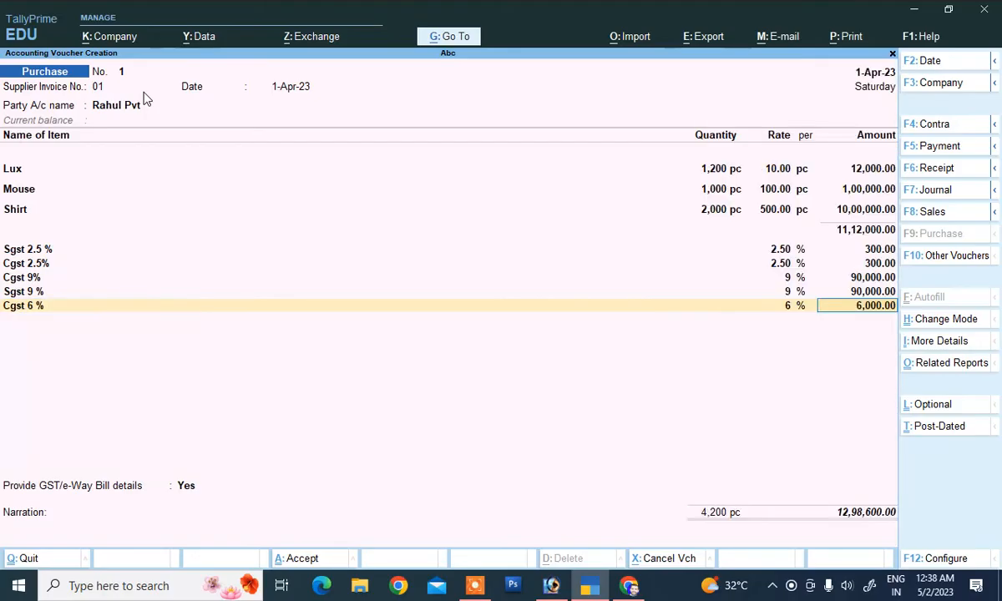
# Add a second Cgst 6 % line to the voucher and end the tax ledger entries.
pyautogui.press('Down')
pyautogui.press('Down')
pyautogui.press('Down')
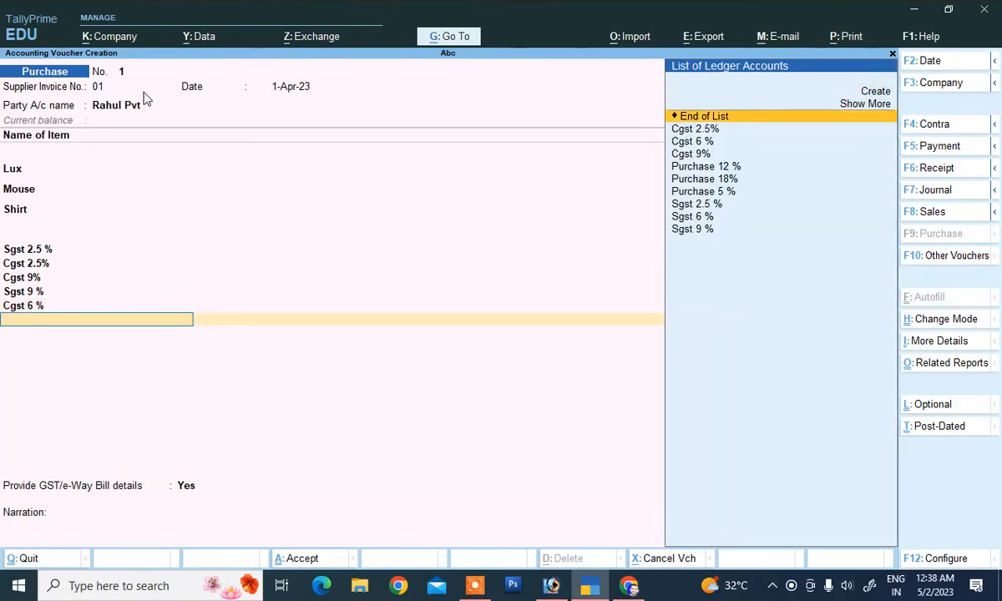
pyautogui.press('Return')
pyautogui.press('Return')
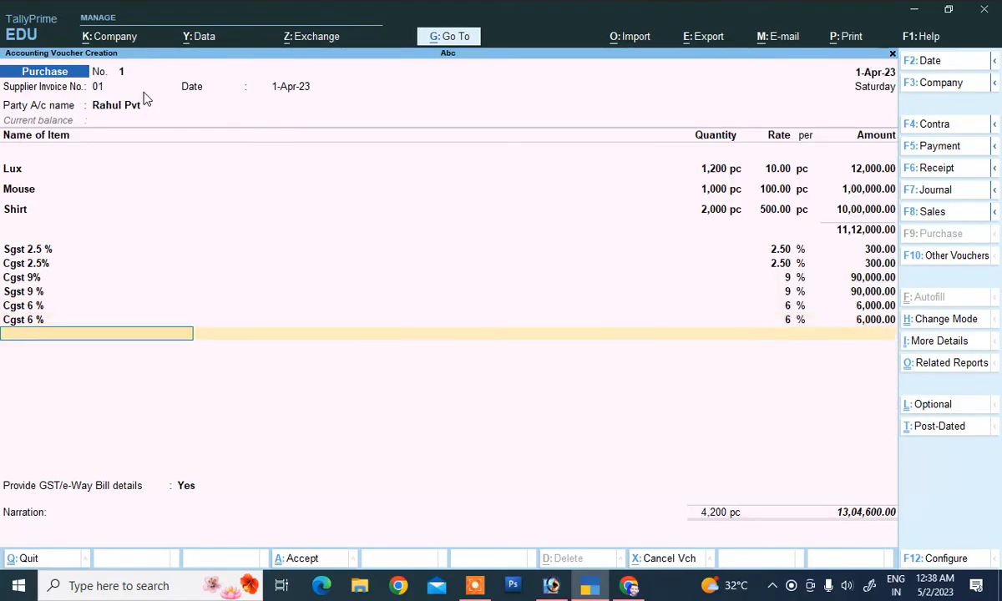
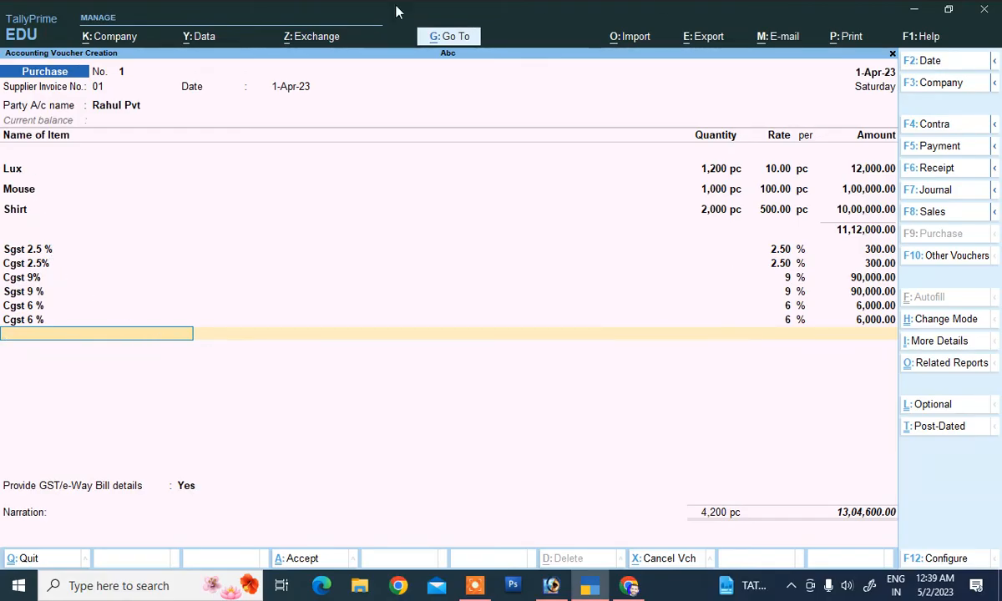
pyautogui.press('Return')
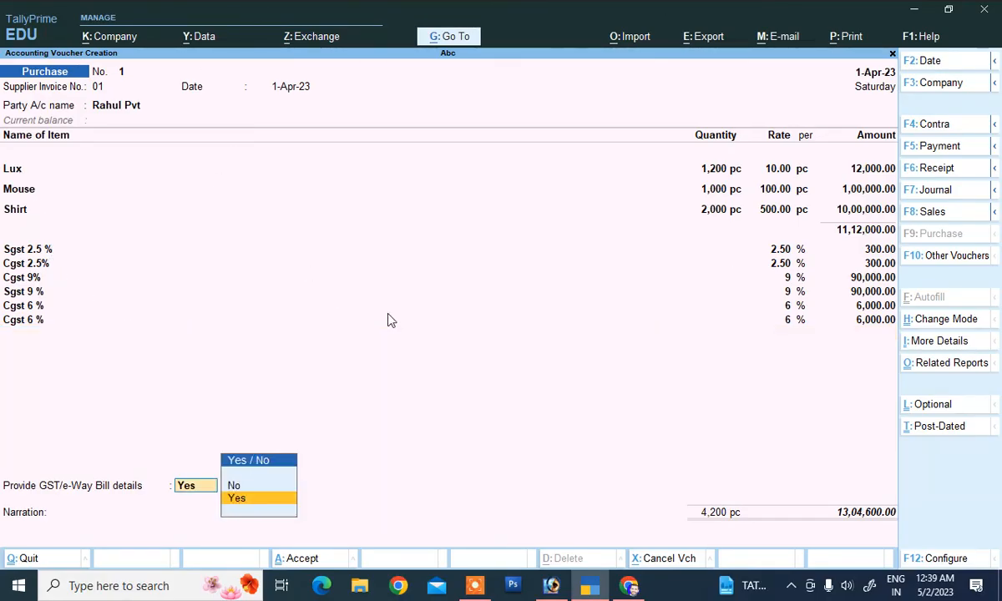
# Set Provide GST/e-Way Bill details to No and allocate the full purchase amount to a New Ref bill named after the supplier.
pyautogui.press('Down')
pyautogui.press('Return')
pyautogui.press('Return')
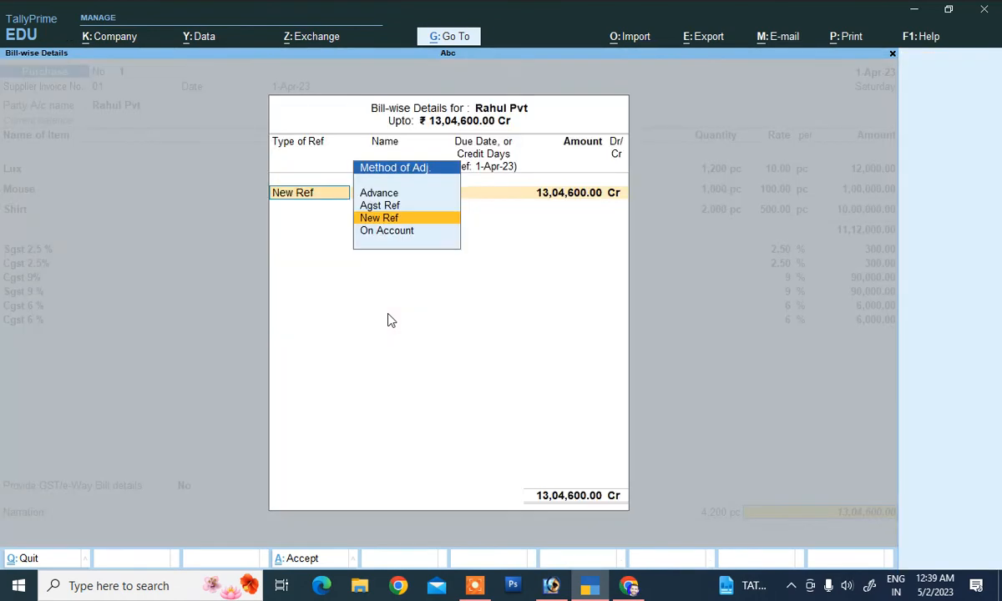
pyautogui.press('Return')
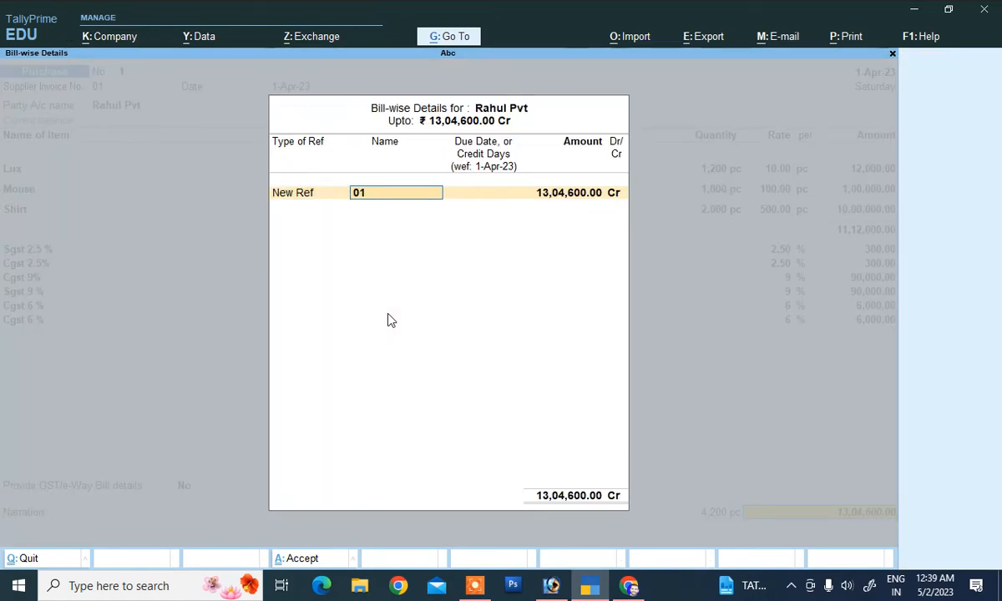
pyautogui.write('Rahul')
pyautogui.press('Return')
pyautogui.press('Return')
pyautogui.press('Return')
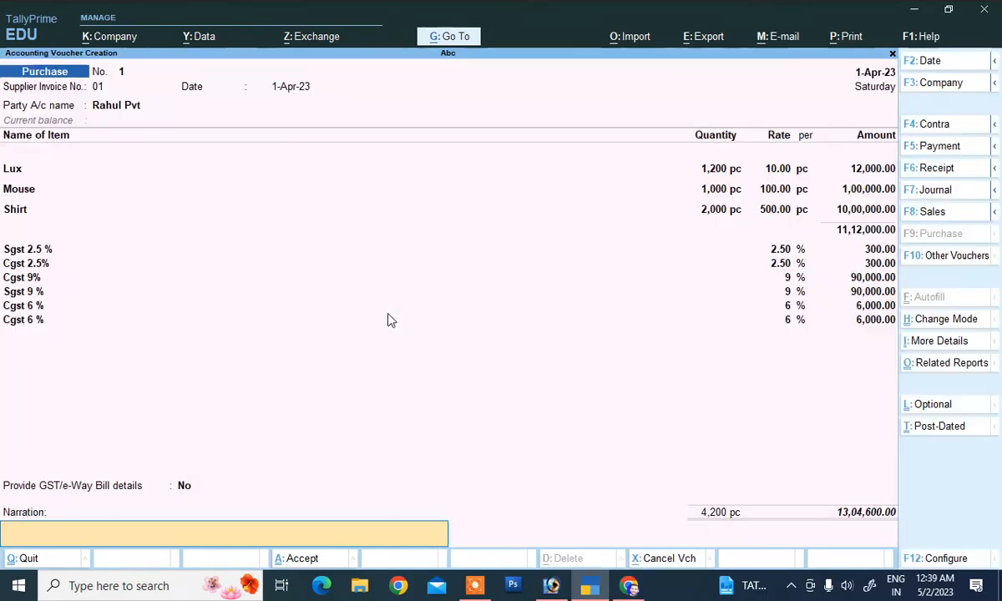
# Enter the narration "being purchase" and save the purchase voucher.
pyautogui.write('being purchase')
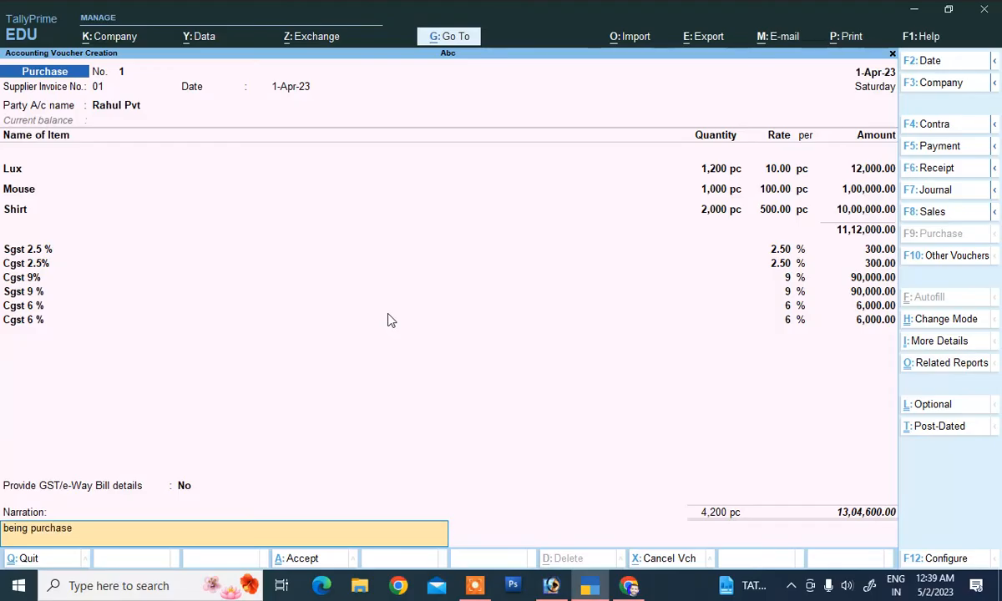
pyautogui.press('Return')
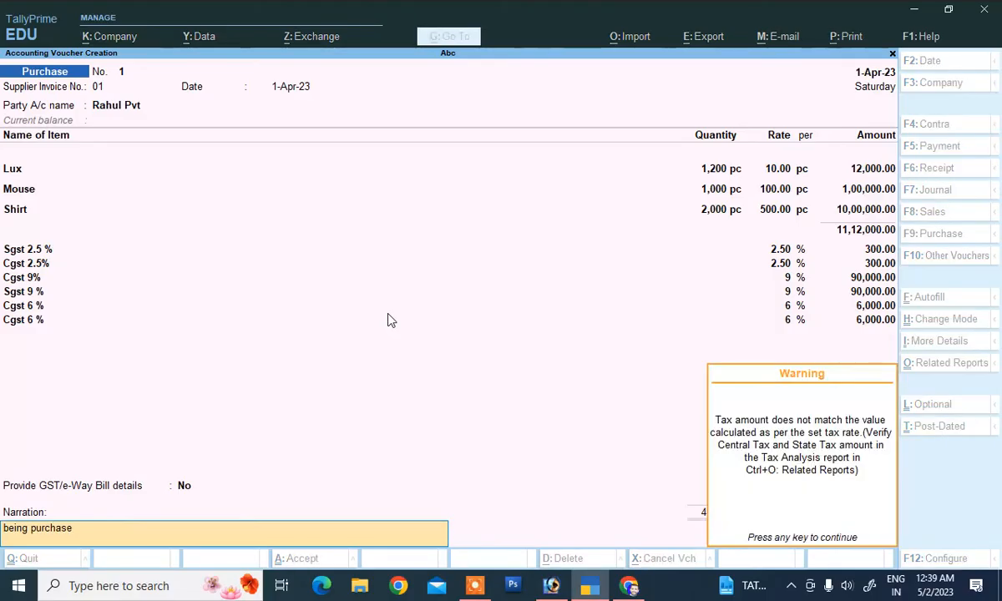
pyautogui.press('Return')
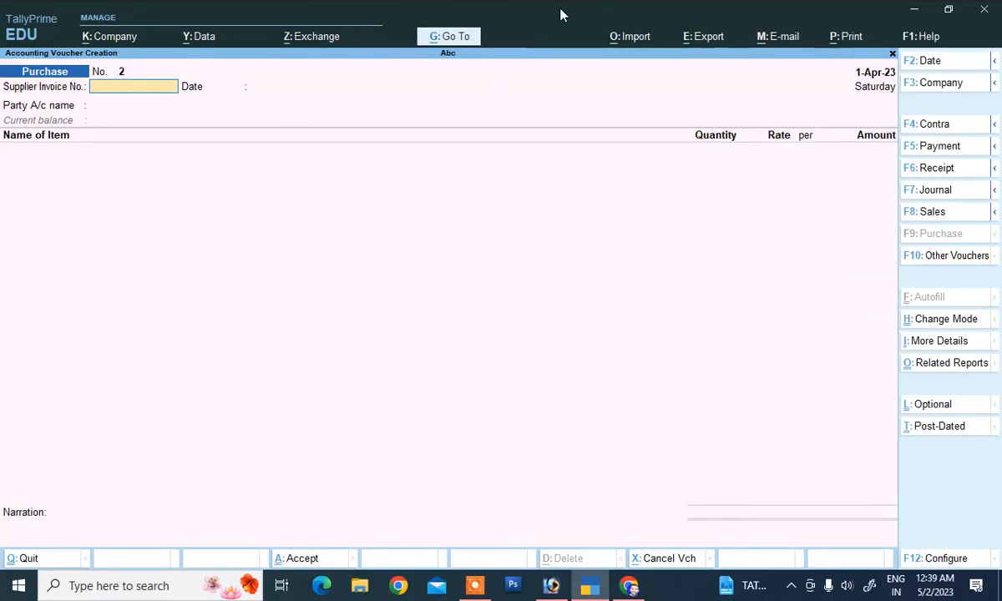
# Start a sales voucher with the customer's ledger as party account, leaving the dispatch and party details at their defaults.
pyautogui.press('F8')
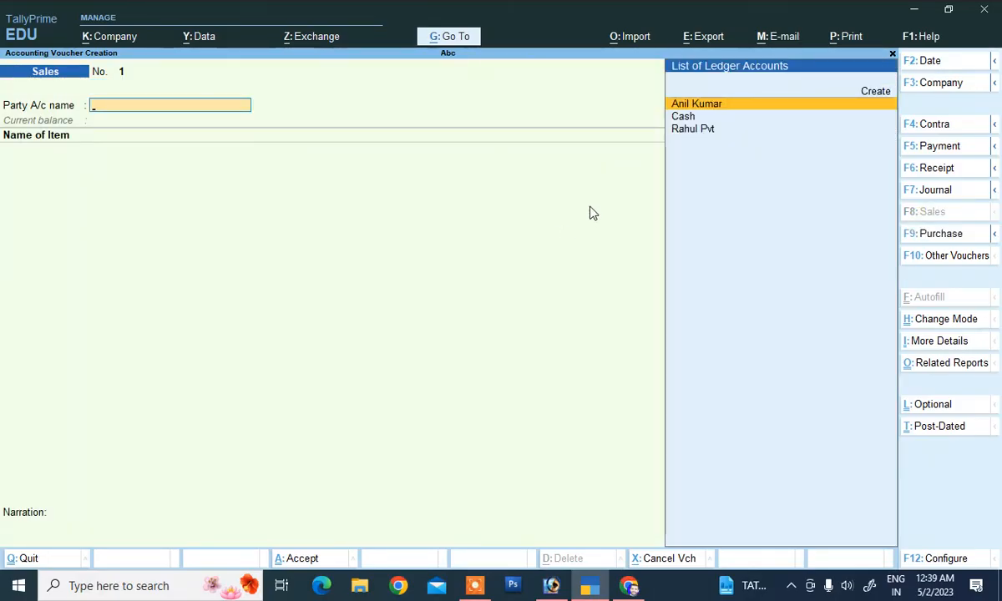
pyautogui.click(693, 103)
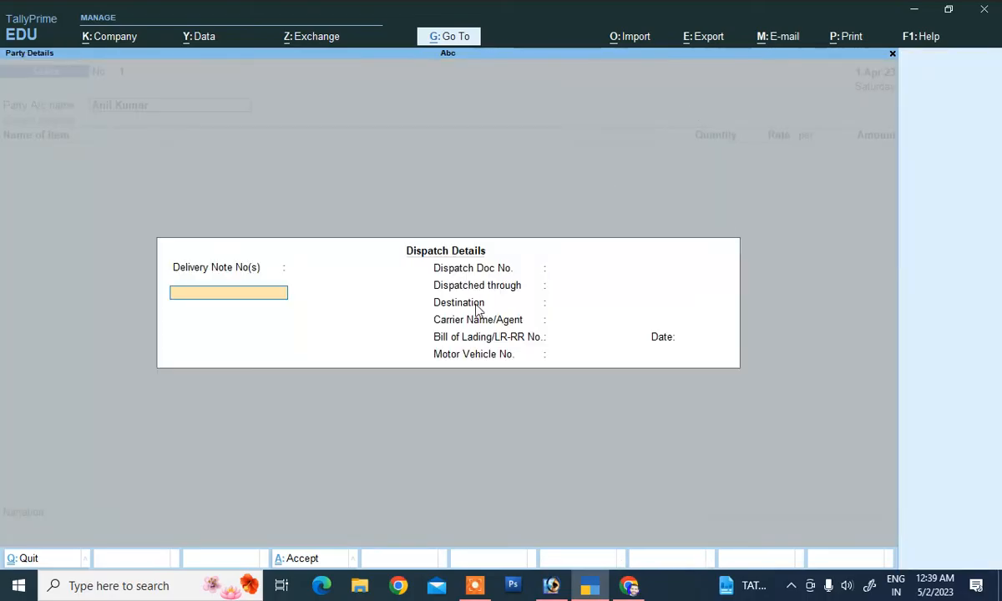
pyautogui.press('Return')
pyautogui.press('Return')
pyautogui.press('Return')
pyautogui.press('Return')
pyautogui.press('Return')
pyautogui.press('Return')
pyautogui.press('Return')
pyautogui.press('Return')
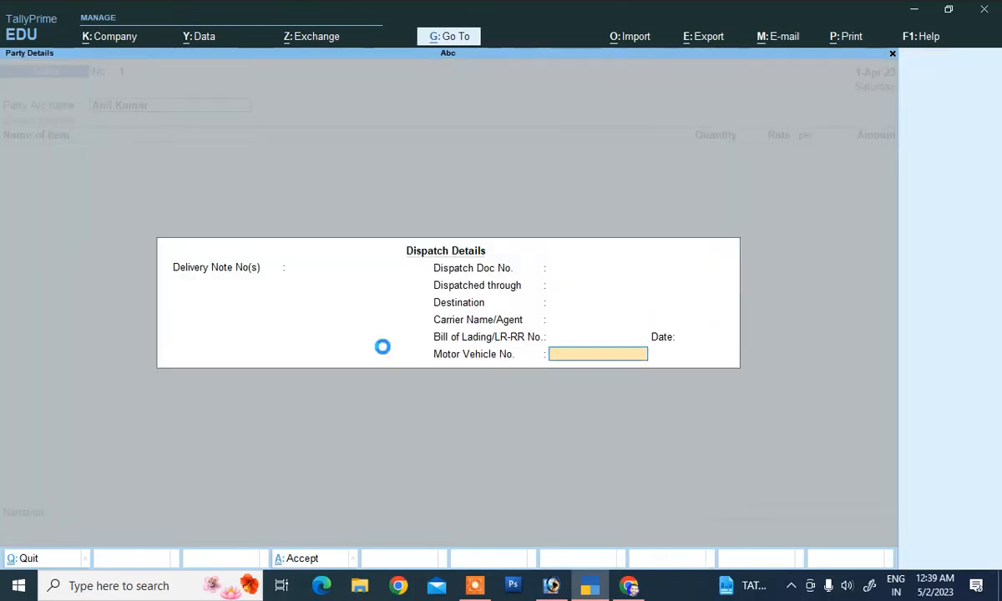
pyautogui.press('Return')
pyautogui.press('Return')
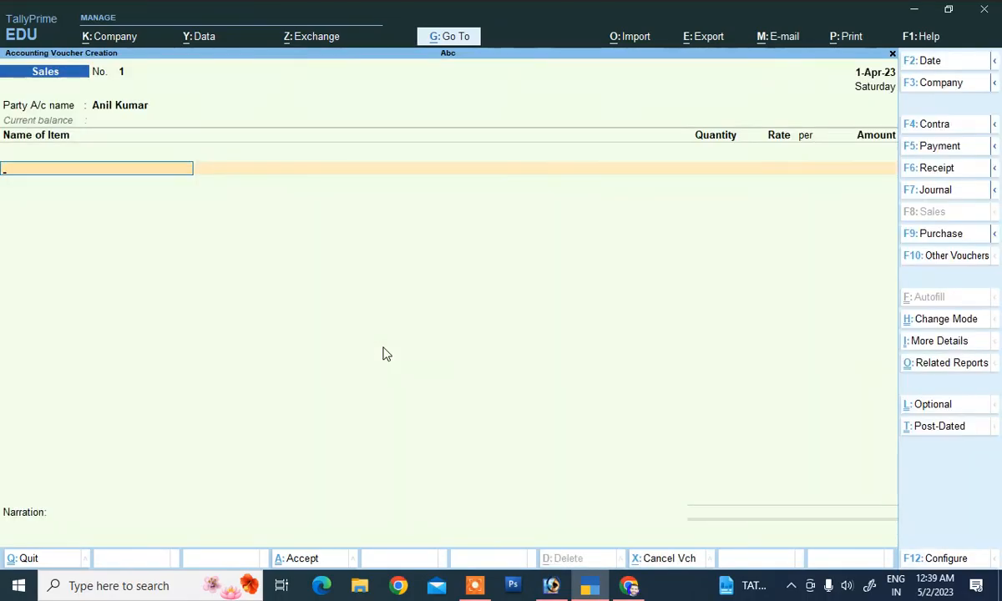
# Add the item Lux to the sales voucher with a quantity of 100 pc at a rate of 20.
pyautogui.press('Down')
pyautogui.press('Down')
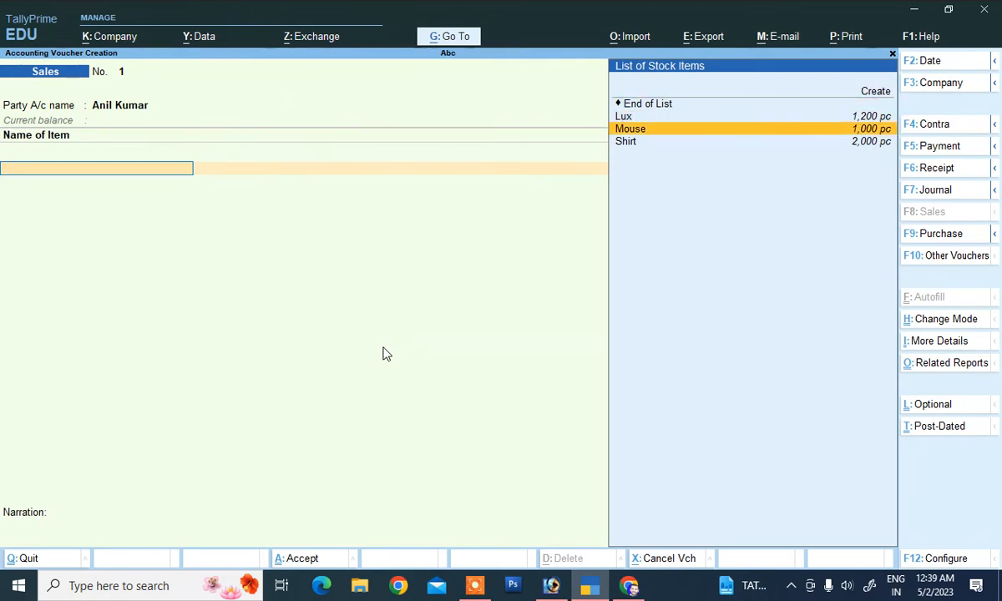
pyautogui.press('Up')
pyautogui.press('Return')
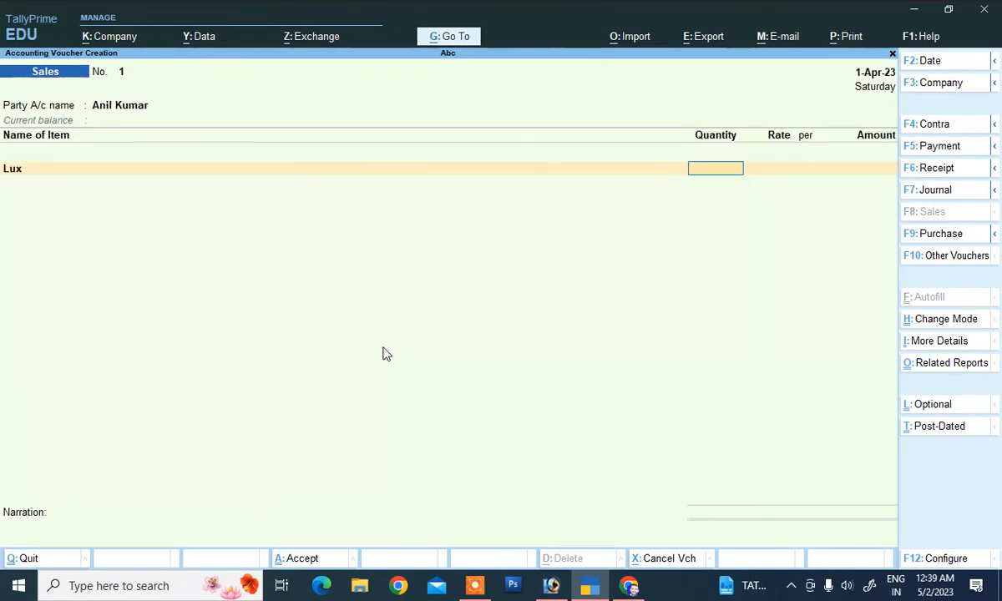
pyautogui.write('100')
pyautogui.press('Return')
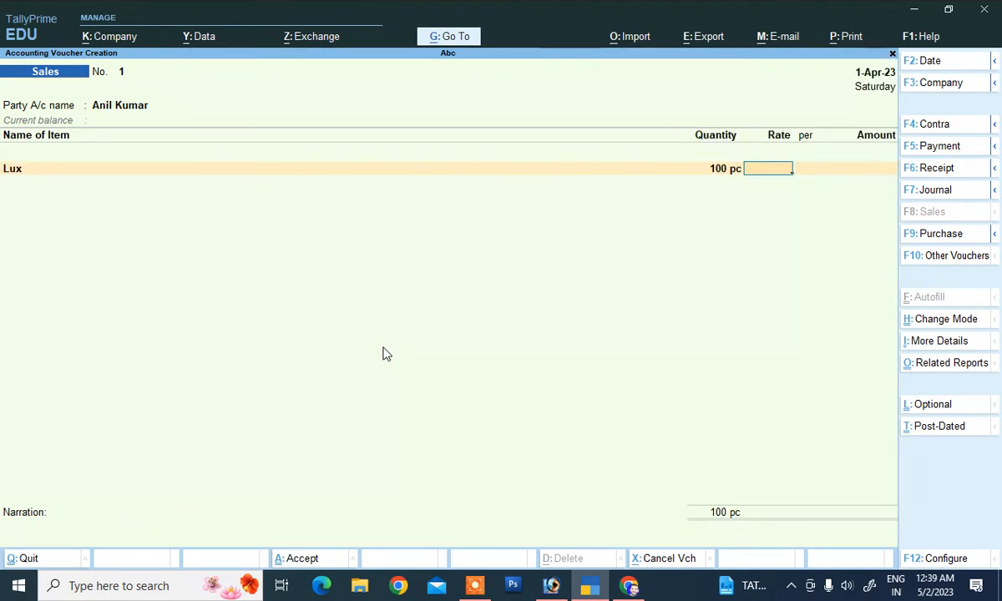
pyautogui.write('20')
pyautogui.press('Return')
pyautogui.press('Return')
pyautogui.press('Return')
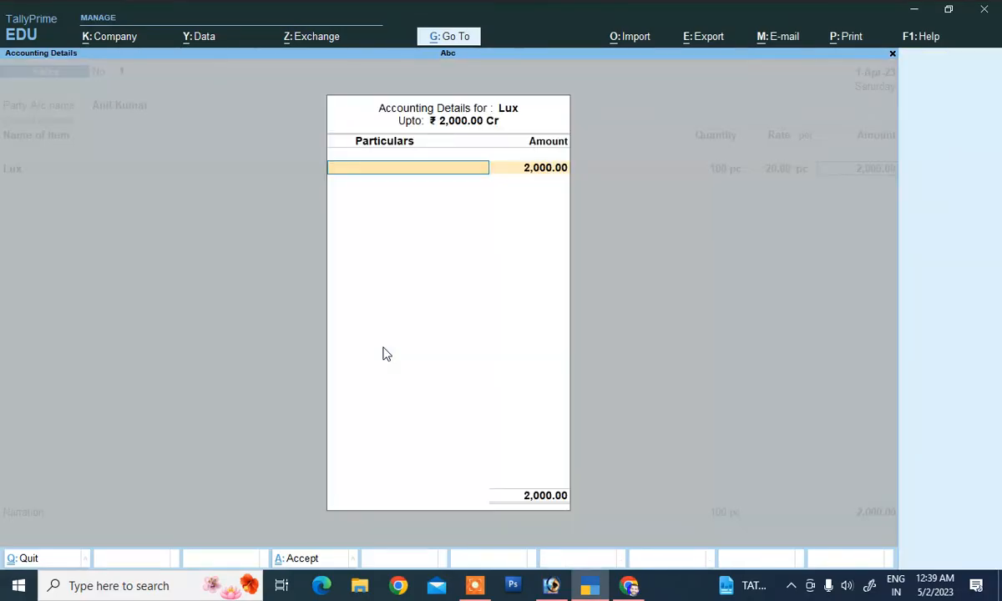
# Allocate the Lux line to the Sales 5 % ledger, accepting its full amount.
pyautogui.press('Down')
pyautogui.press('Down')
pyautogui.press('Down')
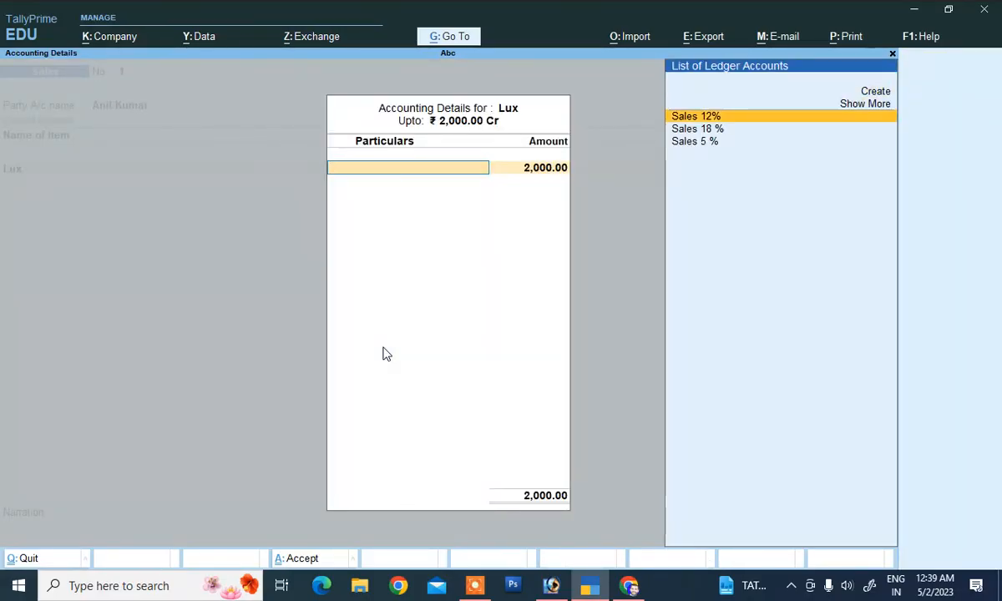
pyautogui.press('Return')
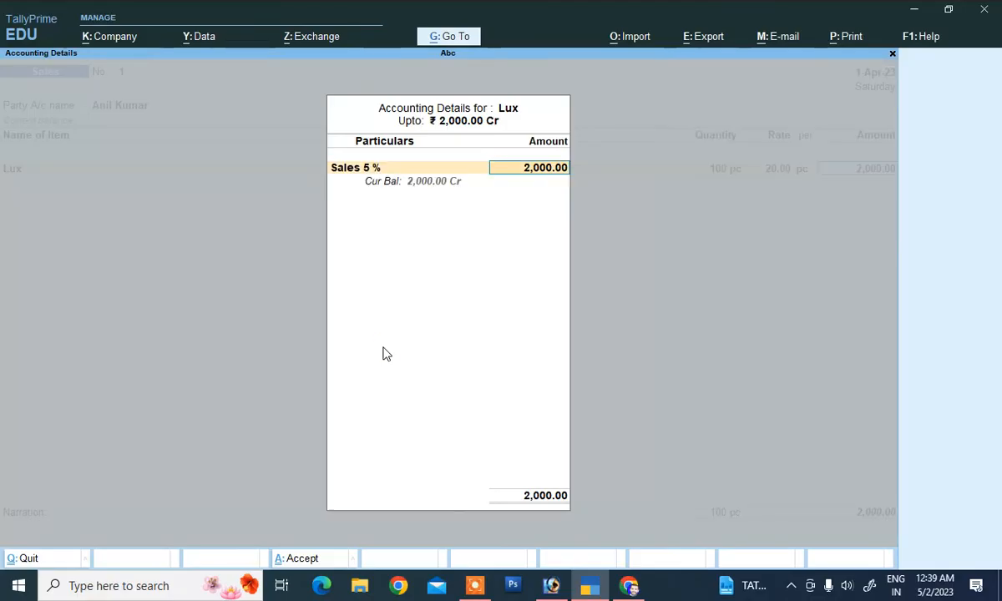
pyautogui.press('Return')
# Add the item Mouse to the sales voucher with a quantity of 200 pc at a rate of 300.
pyautogui.press('Down')
pyautogui.press('Down')
pyautogui.press('Down')
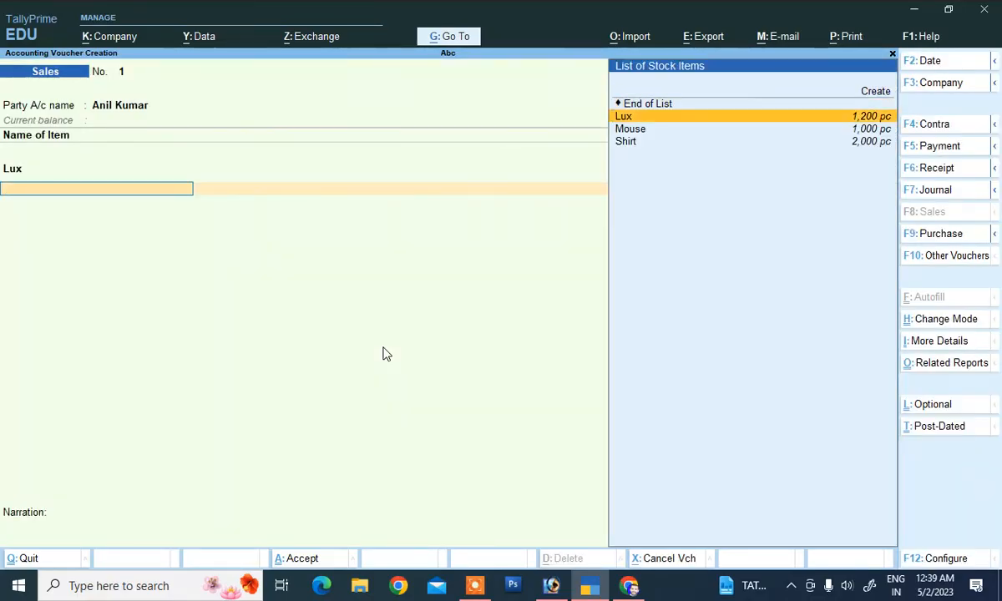
pyautogui.press('Up')
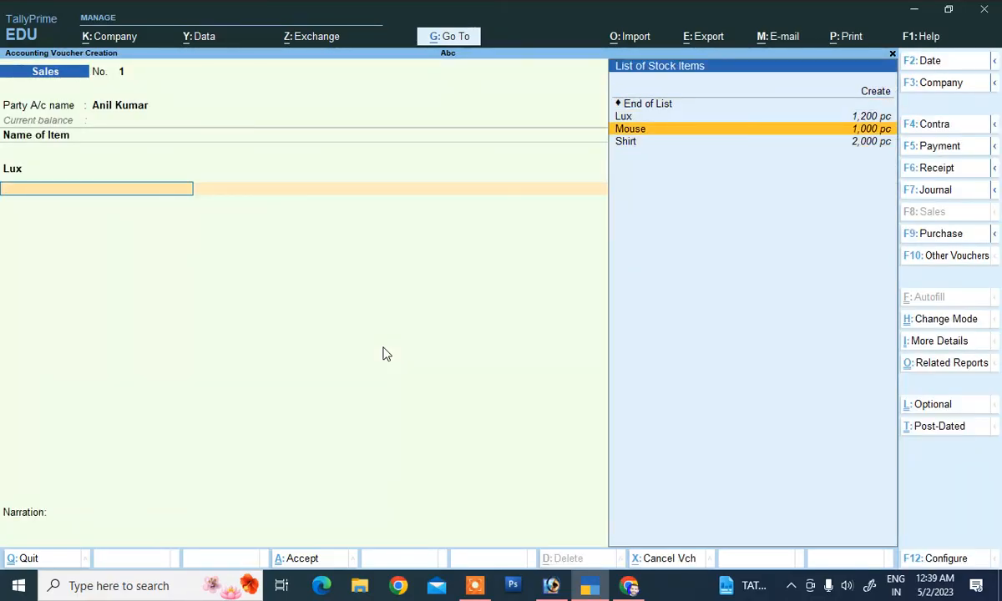
pyautogui.press('Return')
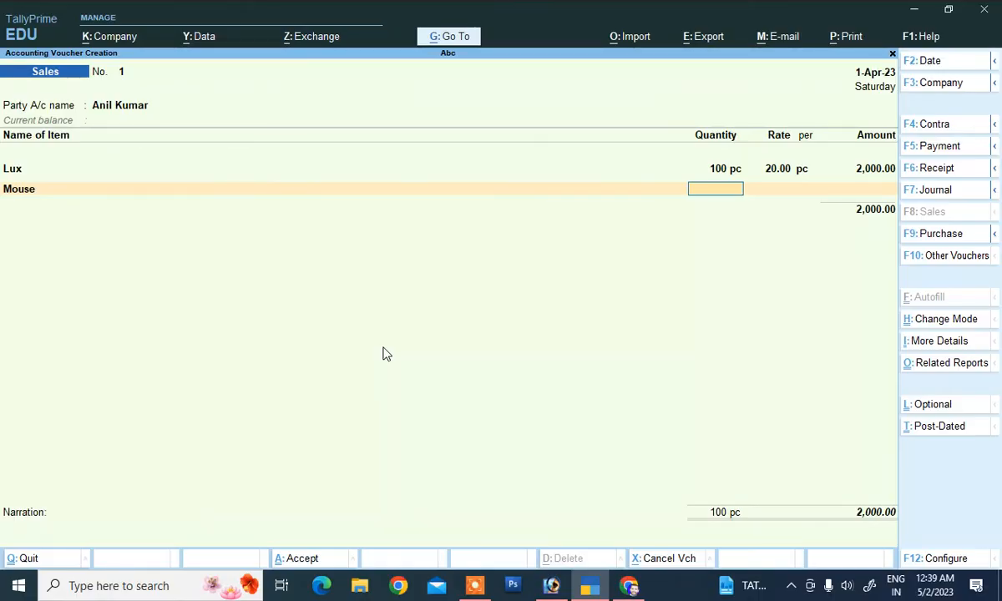
pyautogui.write('200')
pyautogui.press('Return')
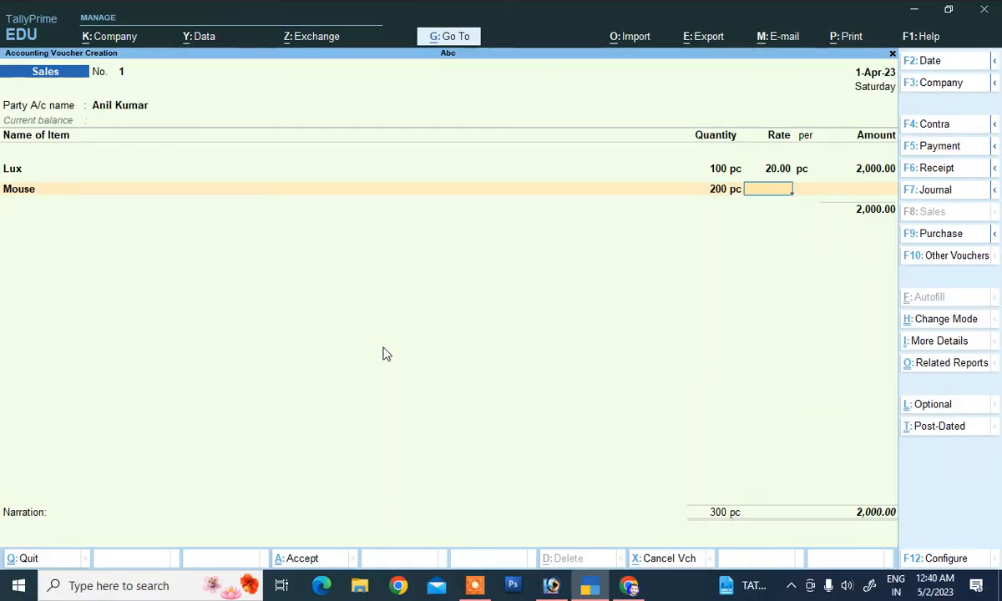
pyautogui.press('Return')
pyautogui.press('Return')
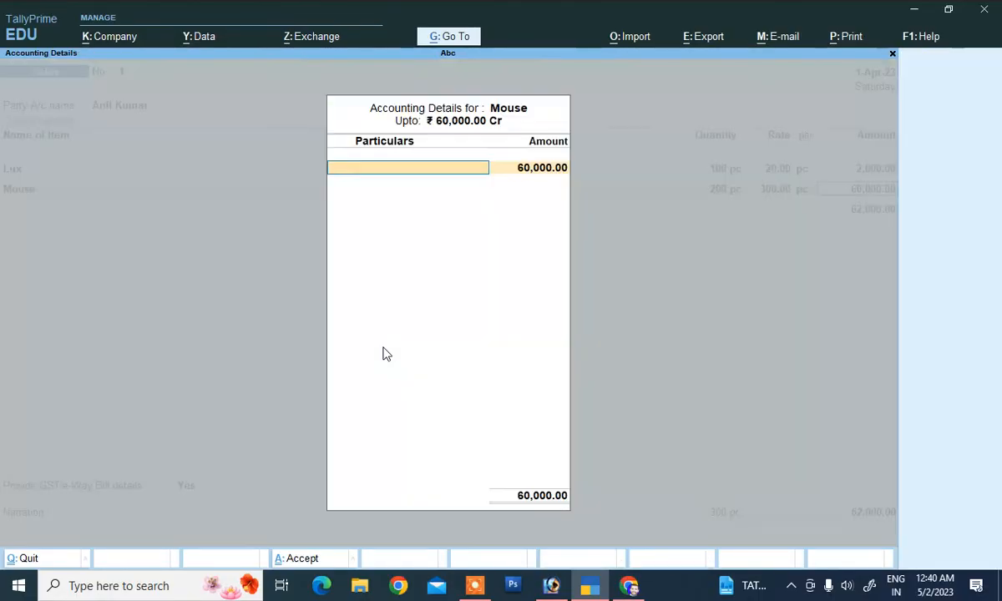
# Allocate the Mouse line to the Sales 12% ledger and return to the next item line.
pyautogui.press('Down')
pyautogui.press('Down')
pyautogui.press('Down')
pyautogui.press('Down')
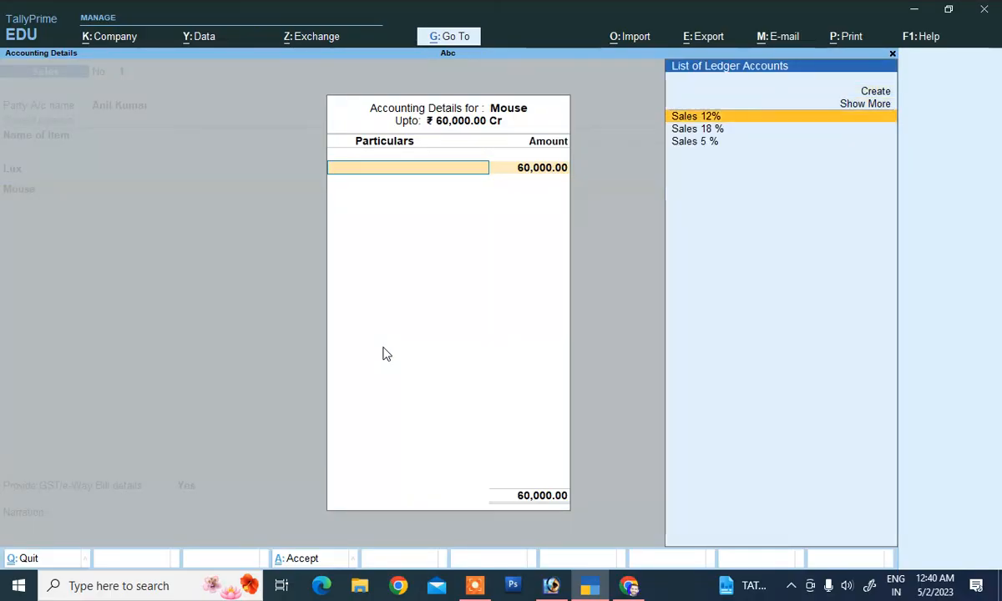
pyautogui.press('Up')
pyautogui.press('Return')
pyautogui.press('Return')
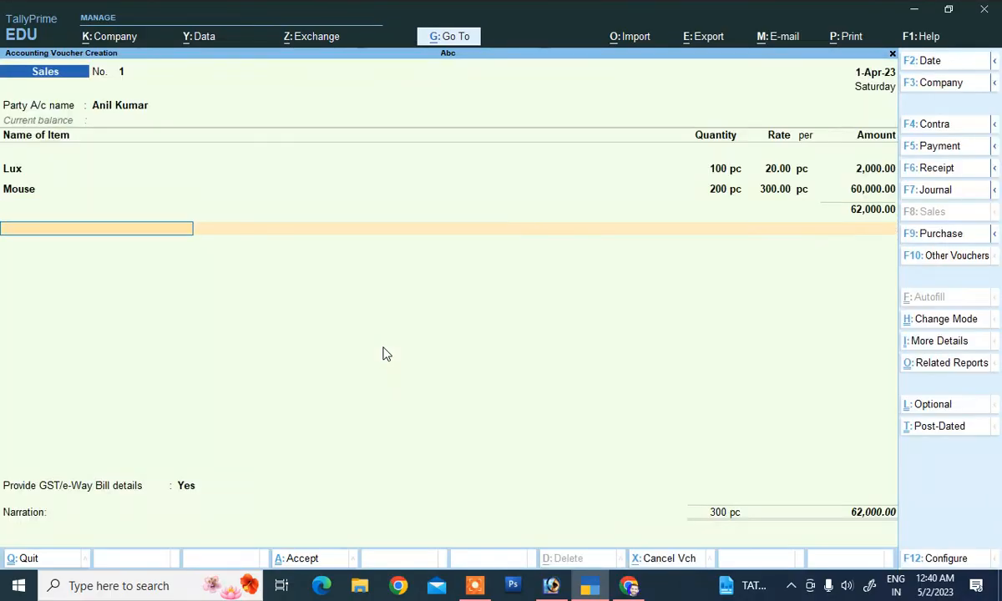
pyautogui.press('BackSpace')
pyautogui.press('Return')
pyautogui.press('Return')
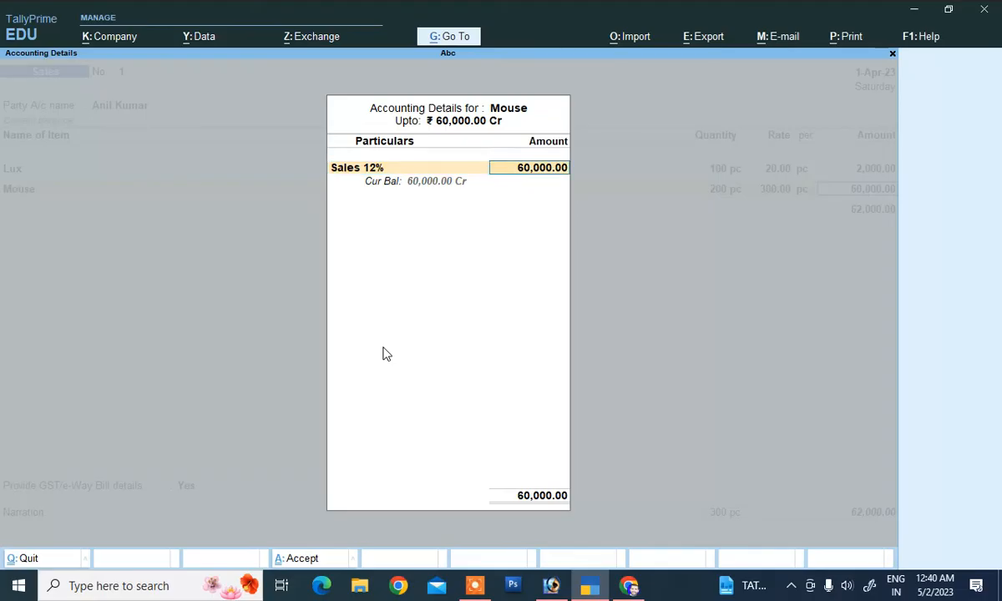
pyautogui.press('Return')
# Add the item Shirt with 50 pc at a rate of 600 and allocate it to the Sales 18 % ledger.
pyautogui.press('Down')
pyautogui.press('Down')
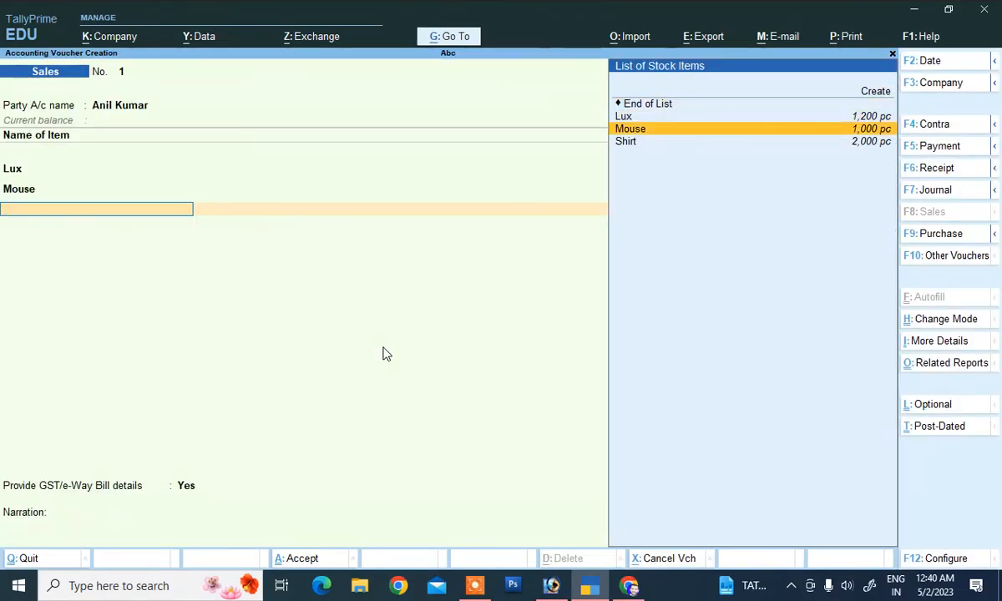
pyautogui.press('Down')
pyautogui.press('Return')
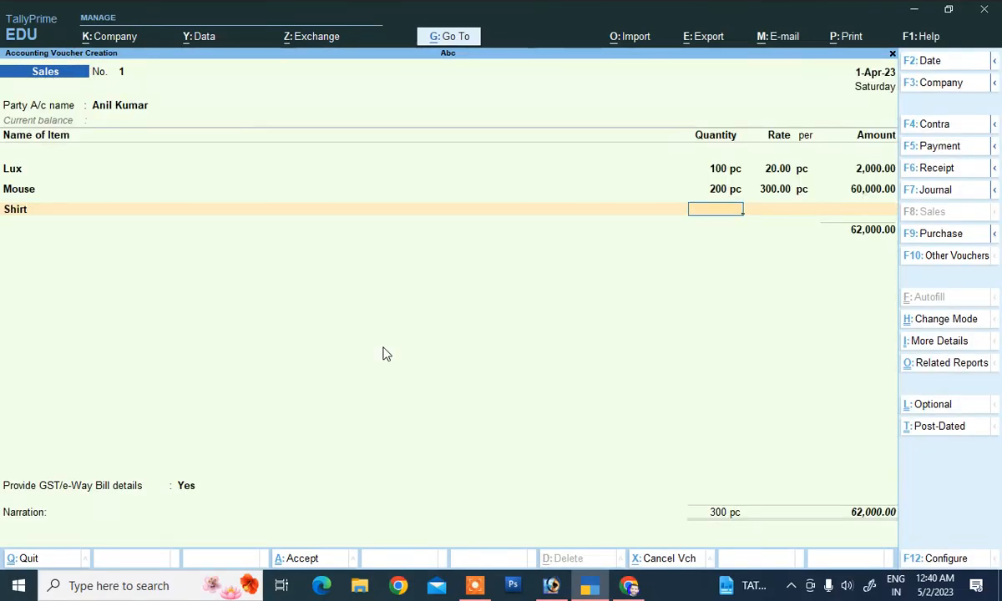
pyautogui.press('Return')
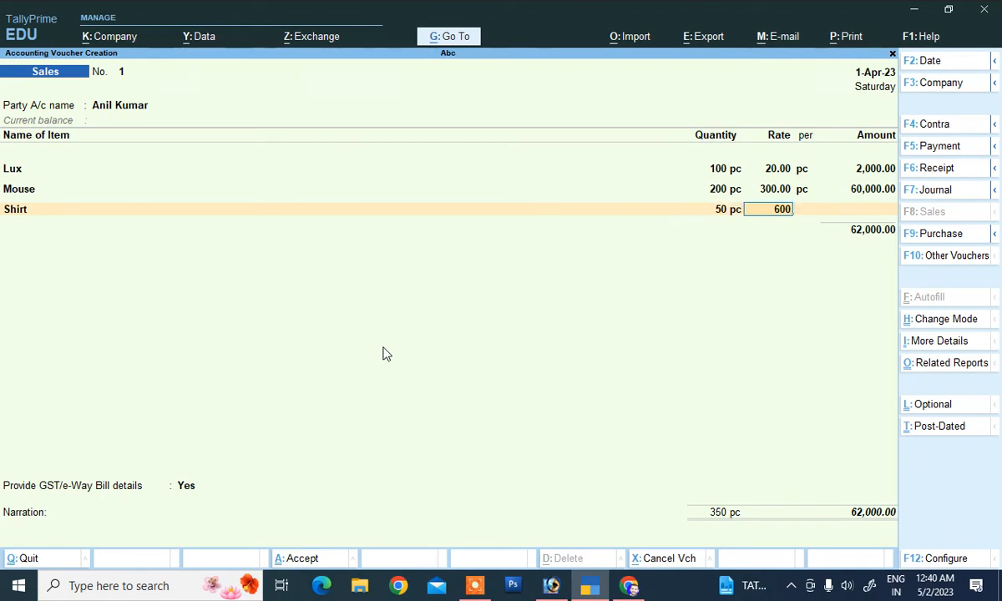
pyautogui.press('Return')
pyautogui.press('Return')
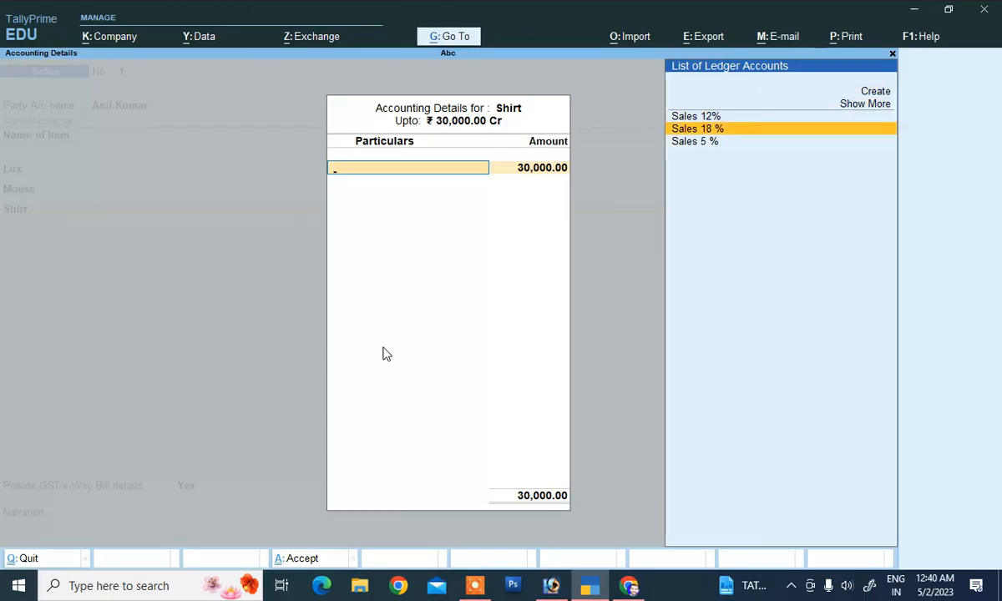
pyautogui.press('Return')
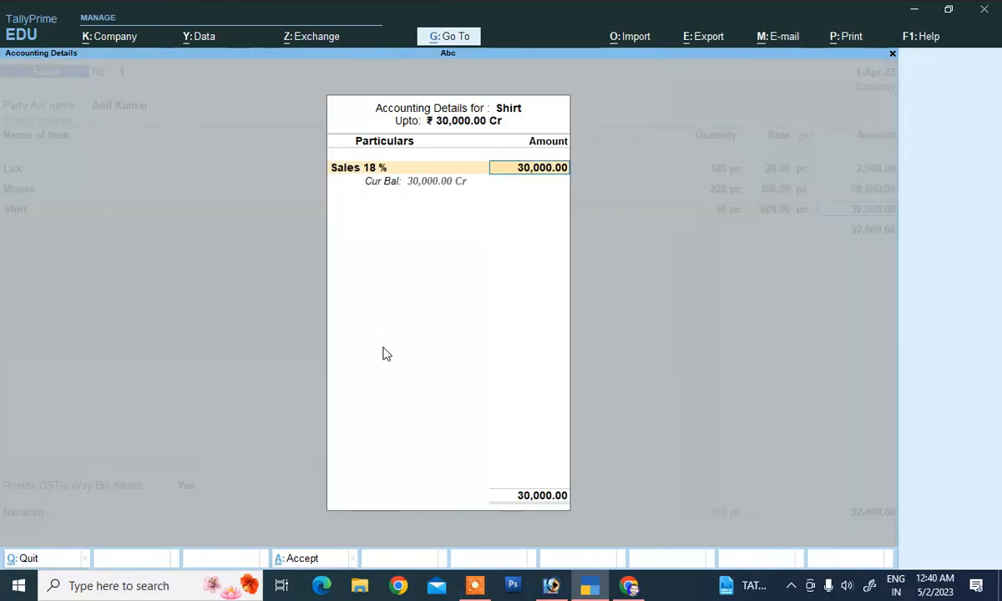
pyautogui.press('Return')
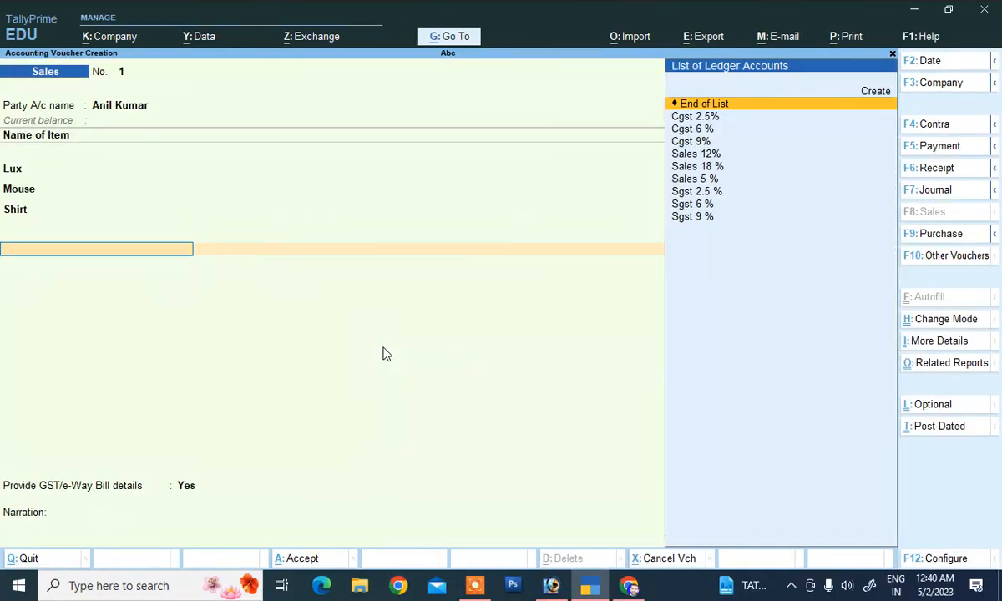
# Add the Cgst 2.5% tax ledger to the sales voucher, accepting its calculated amount.
pyautogui.press('Down')
pyautogui.press('Return')
pyautogui.press('Return')
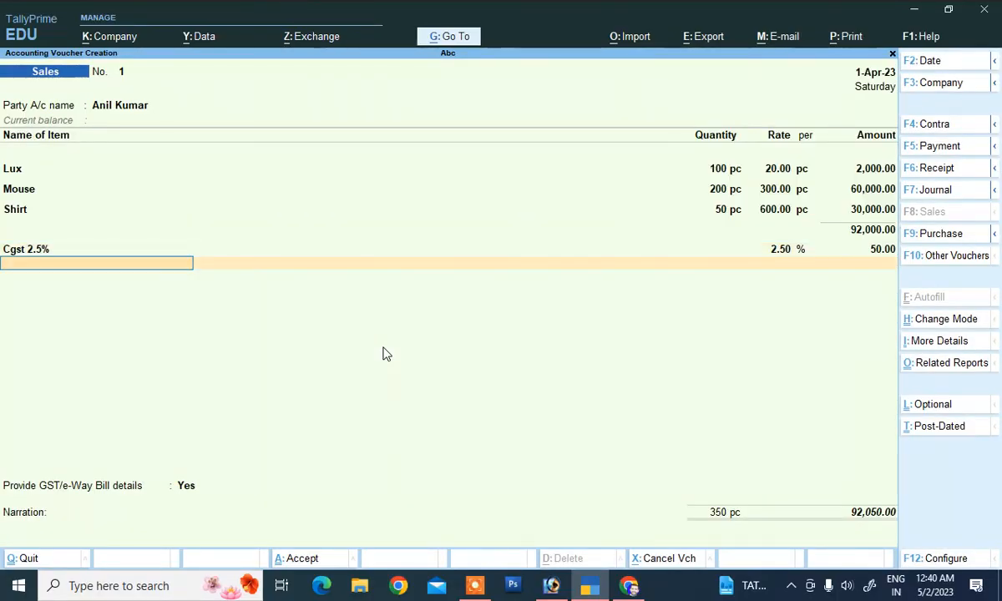
# Add the Sgst 2.5 % tax ledger to the sales voucher, accepting its calculated amount.
pyautogui.press('Down')
pyautogui.press('Down')
pyautogui.press('Down')
pyautogui.press('Down')
pyautogui.press('Down')
pyautogui.press('Down')
pyautogui.press('Down')
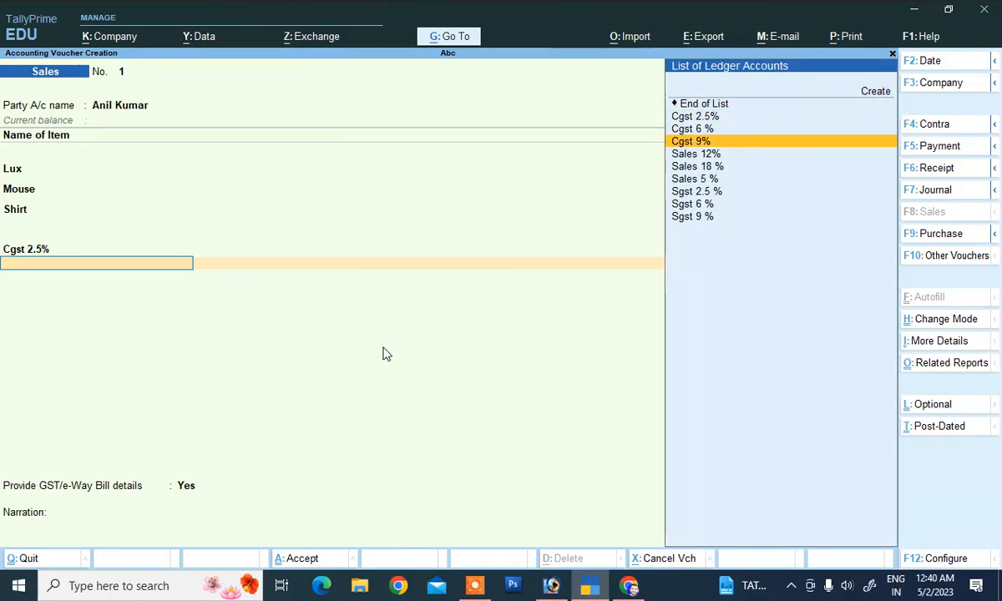
pyautogui.press('Down')
pyautogui.press('Down')
pyautogui.press('Up')
pyautogui.press('Return')
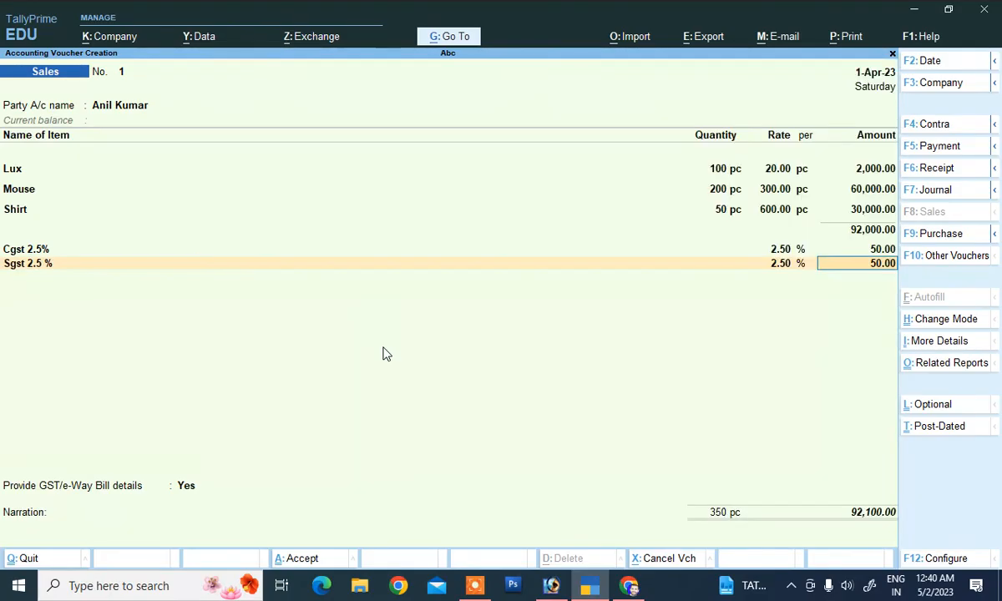
pyautogui.press('Return')
# Add the Cgst 6 % tax ledger to the sales voucher, accepting its calculated amount.
pyautogui.press('Down')
pyautogui.press('Down')
pyautogui.press('Down')
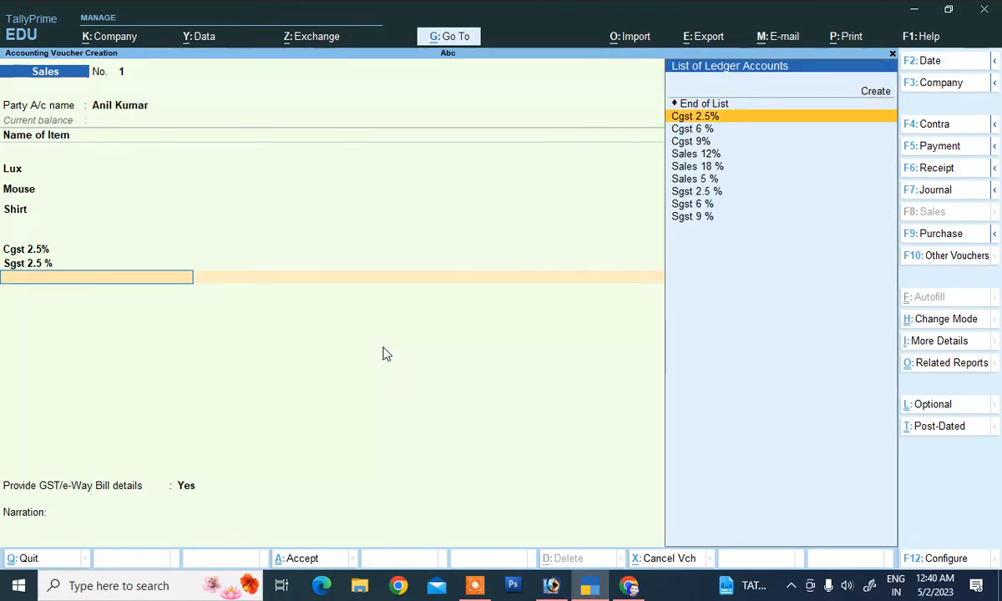
pyautogui.press('Return')
pyautogui.press('Return')
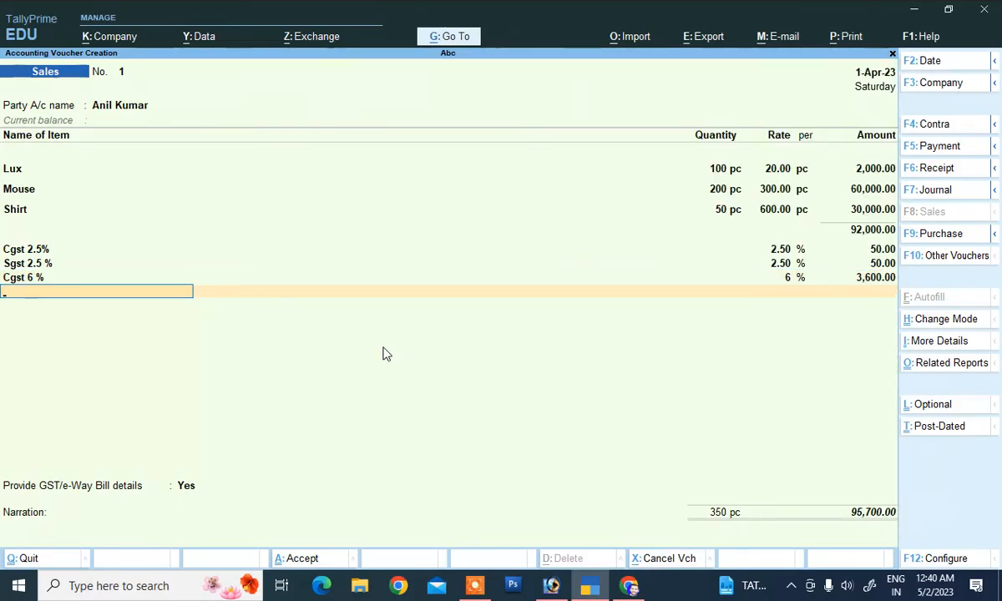
# Add the Sgst 6 % tax ledger to the sales voucher, accepting its calculated amount.
pyautogui.press('Down')
pyautogui.press('Down')
pyautogui.press('Down')
pyautogui.press('Down')
pyautogui.press('Down')
pyautogui.press('Down')
pyautogui.press('Down')
pyautogui.press('Down')
pyautogui.press('Down')
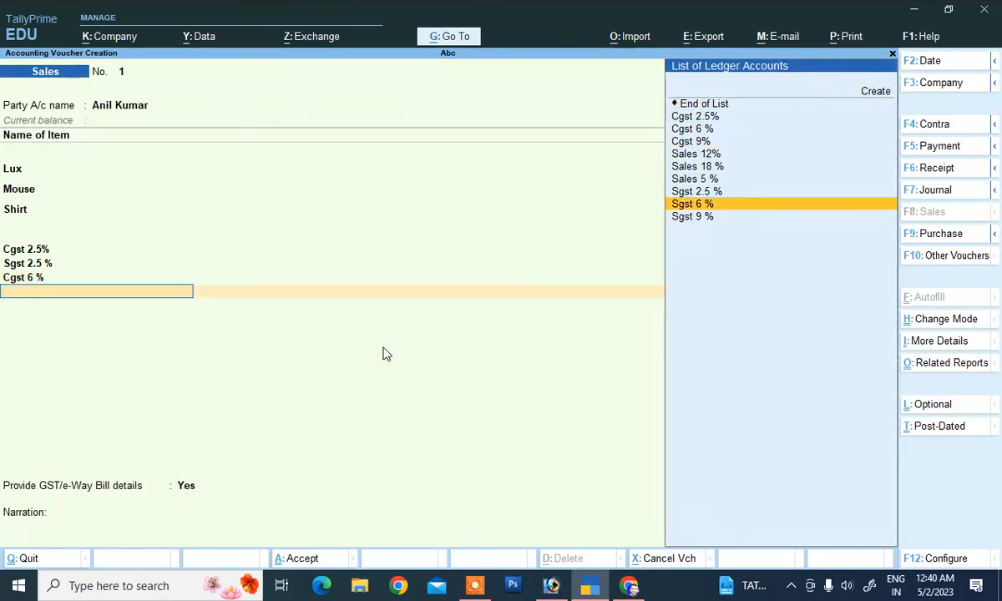
pyautogui.press('Return')
pyautogui.press('Return')
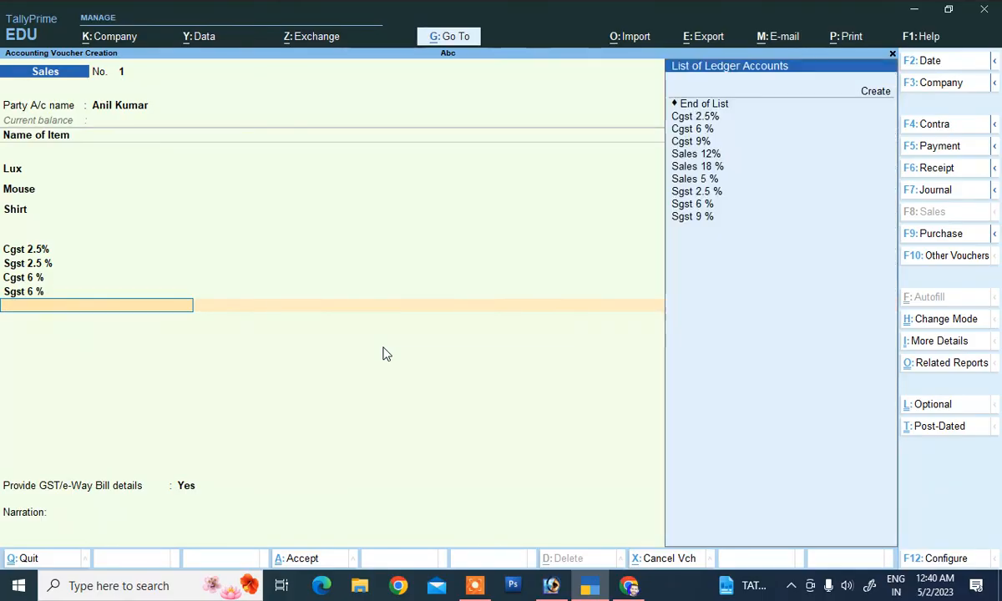
# Add the Cgst 9% tax ledger to the sales voucher, accepting its calculated amount.
pyautogui.press('Down')
pyautogui.press('Down')
pyautogui.press('Down')
pyautogui.press('Down')
pyautogui.press('Return')
pyautogui.press('Return')
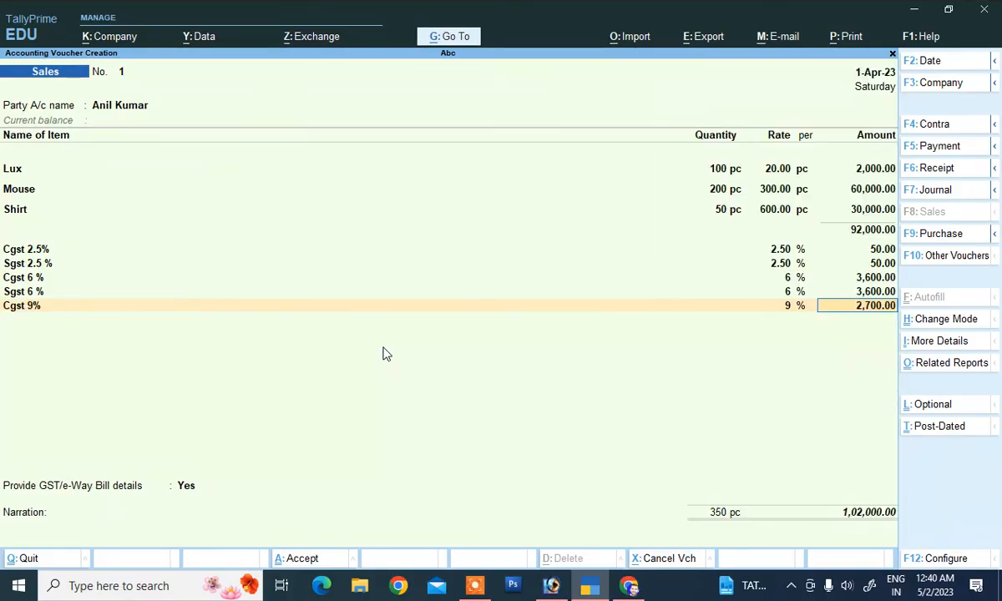
# Add the Sgst 9 % tax ledger to the sales voucher, accepting its calculated amount.
pyautogui.press('Down')
pyautogui.press('Down')
pyautogui.press('Down')
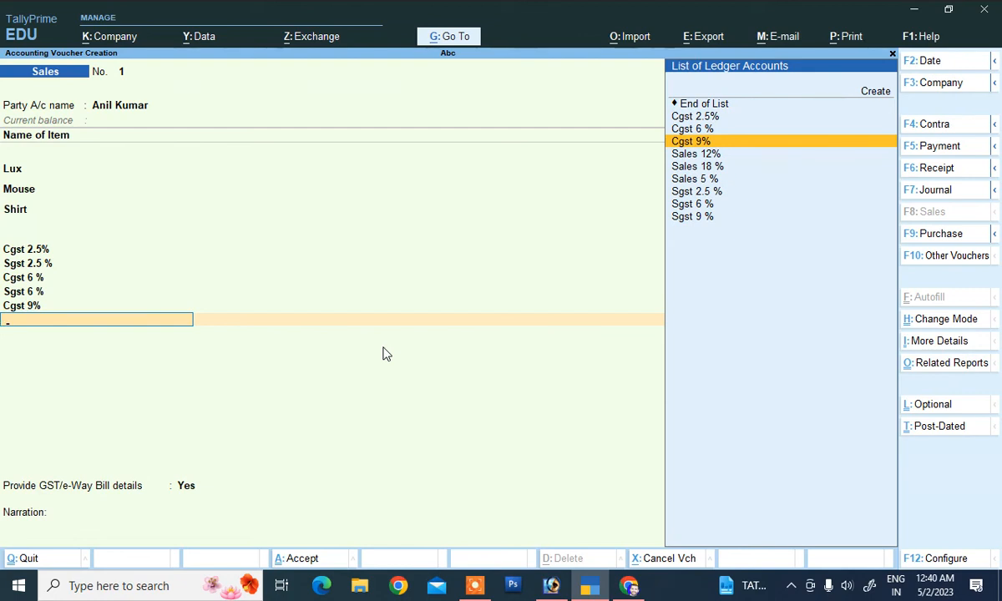
pyautogui.press('Down')
pyautogui.press('Down')
pyautogui.press('Down')
pyautogui.press('Down')
pyautogui.press('Down')
pyautogui.press('Down')
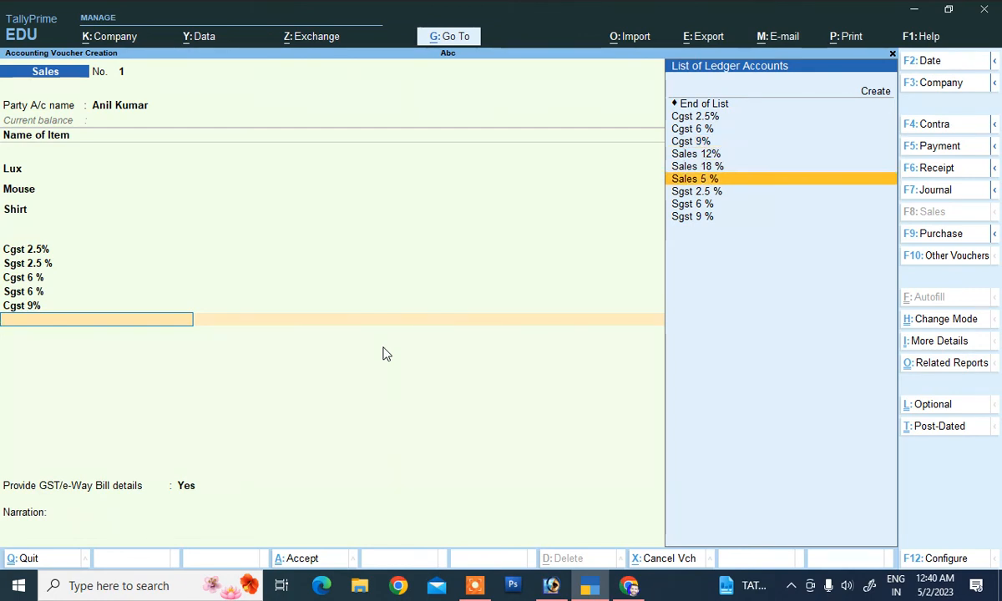
pyautogui.press('Return')
pyautogui.press('Return')
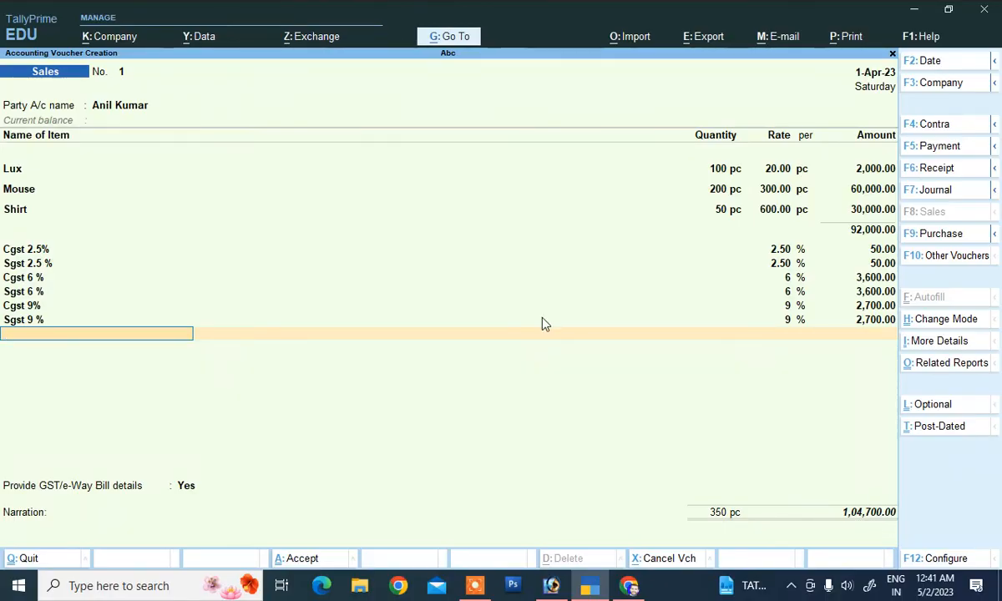
# End the ledger entries, set GST/e-Way Bill details to No, and record the full amount as a New Ref named after the customer.
pyautogui.press('Return')
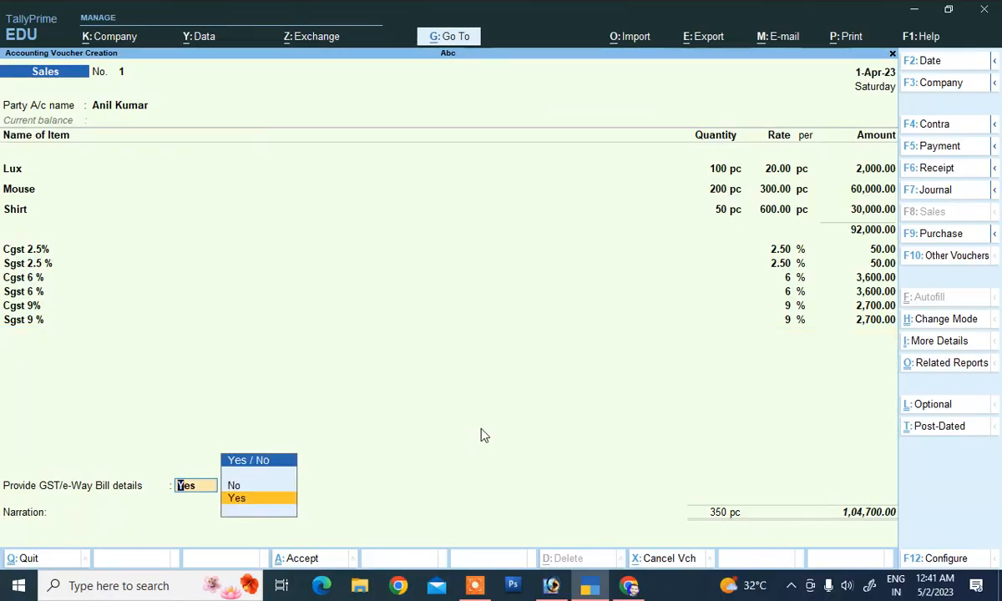
pyautogui.press('n')
pyautogui.press('Return')
pyautogui.press('Return')
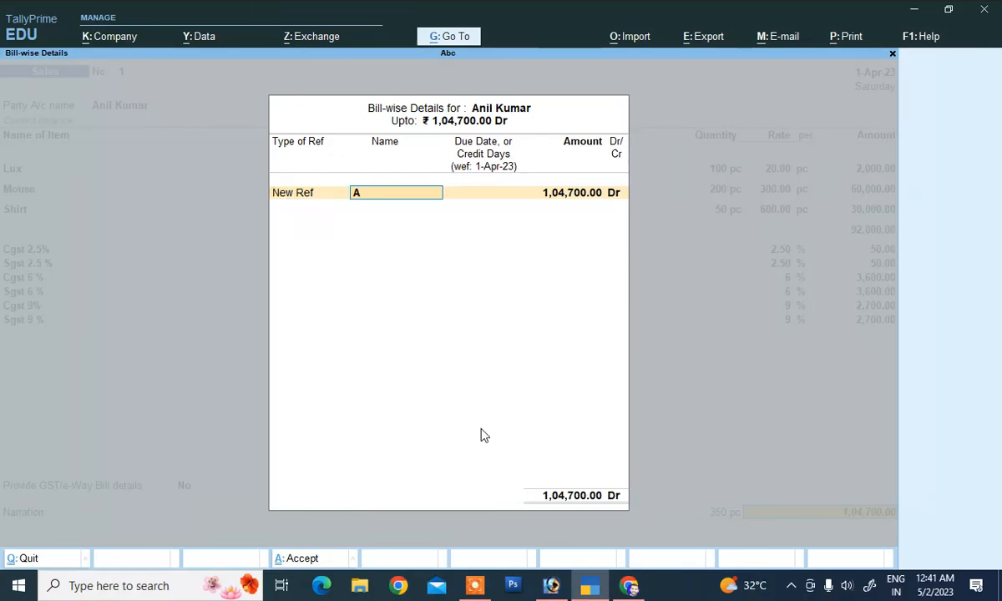
pyautogui.press('Return')
pyautogui.press('Return')
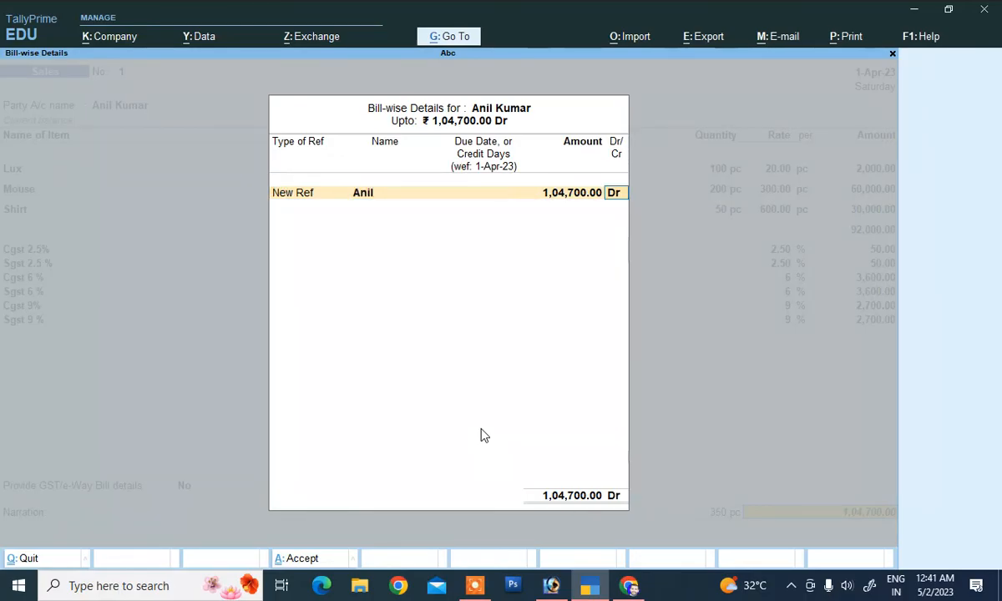
pyautogui.press('Return')
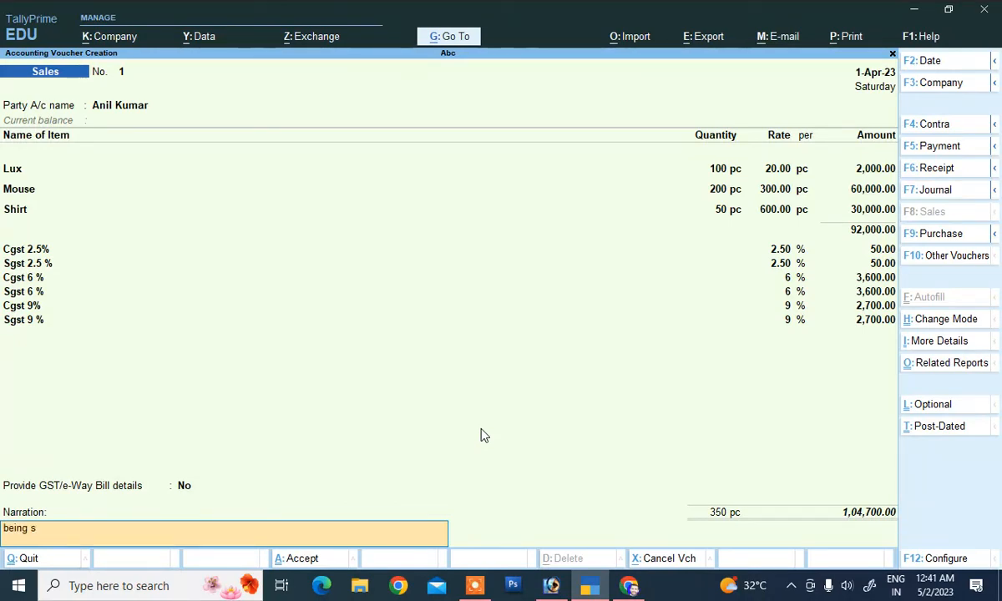
# Enter the narration "being sold" and save the sales voucher, answering the e-Way Bill prompt.
pyautogui.write('being si')
pyautogui.press('BackSpace')
pyautogui.write('old')
pyautogui.press('Return')
pyautogui.press('Return')
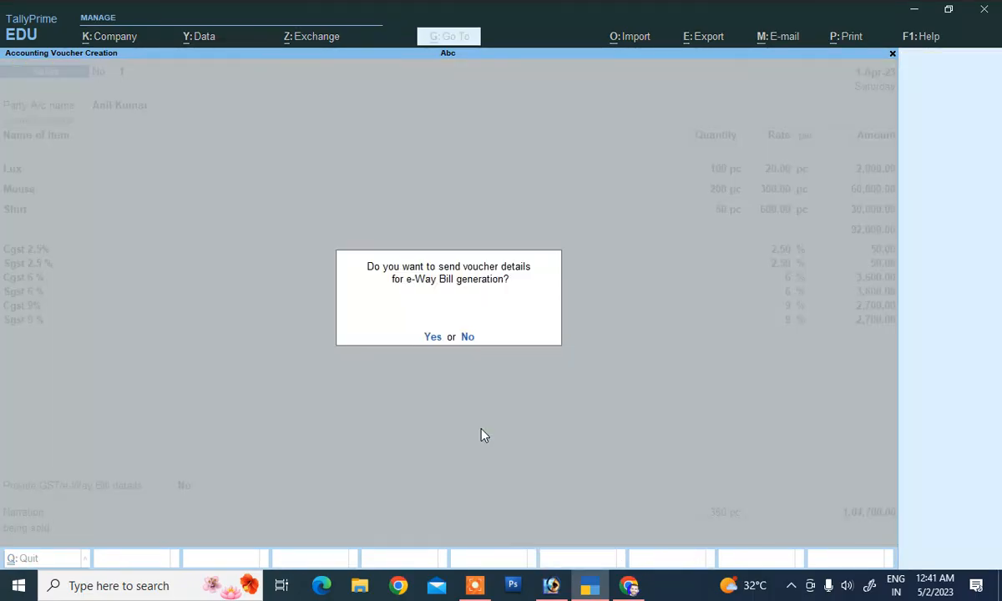
pyautogui.press('Return')
pyautogui.press('Return')
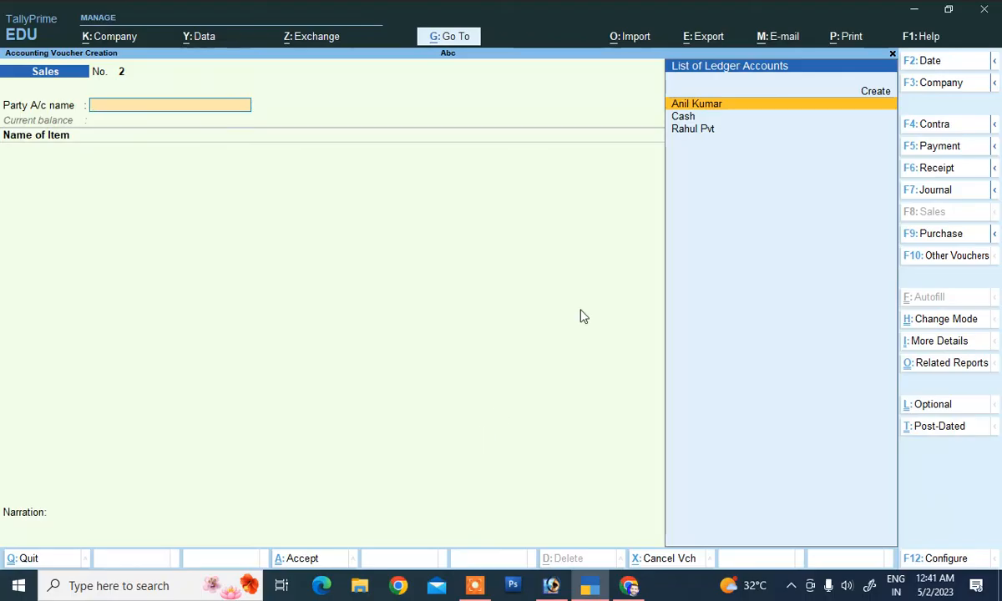
# Start a payment voucher debiting Rahul Pvt with 13,04,600, adjusted against its pending bill as Agst Ref.
pyautogui.click(935, 147)
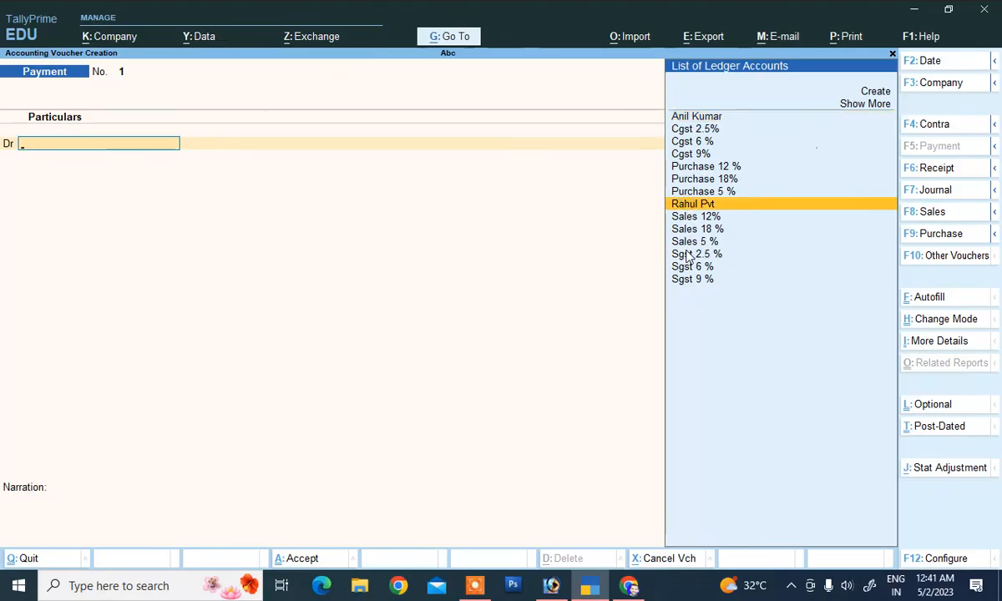
pyautogui.click(692, 204)
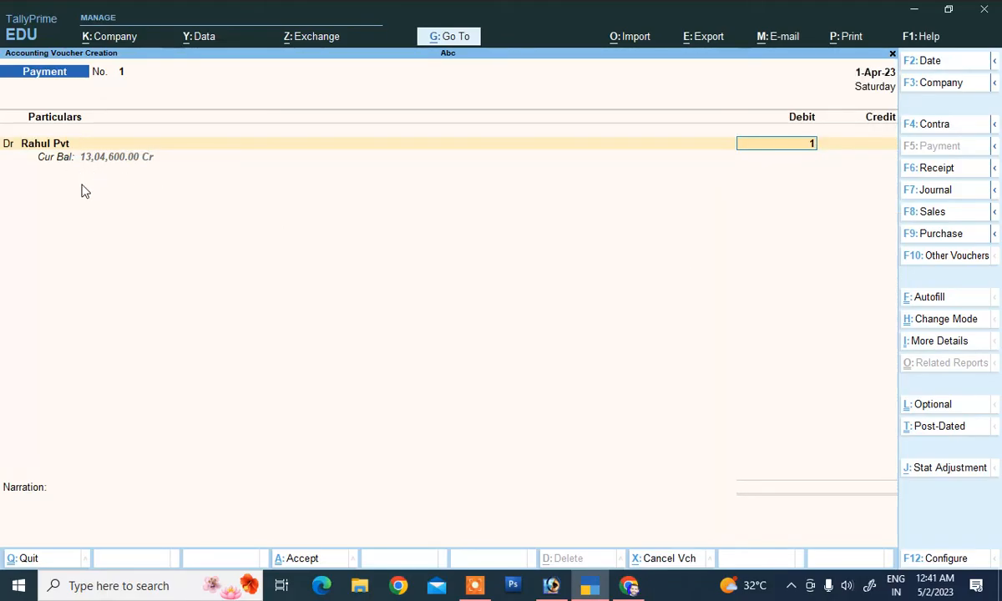
pyautogui.write('1304600')
pyautogui.press('Return')
pyautogui.press('Return')
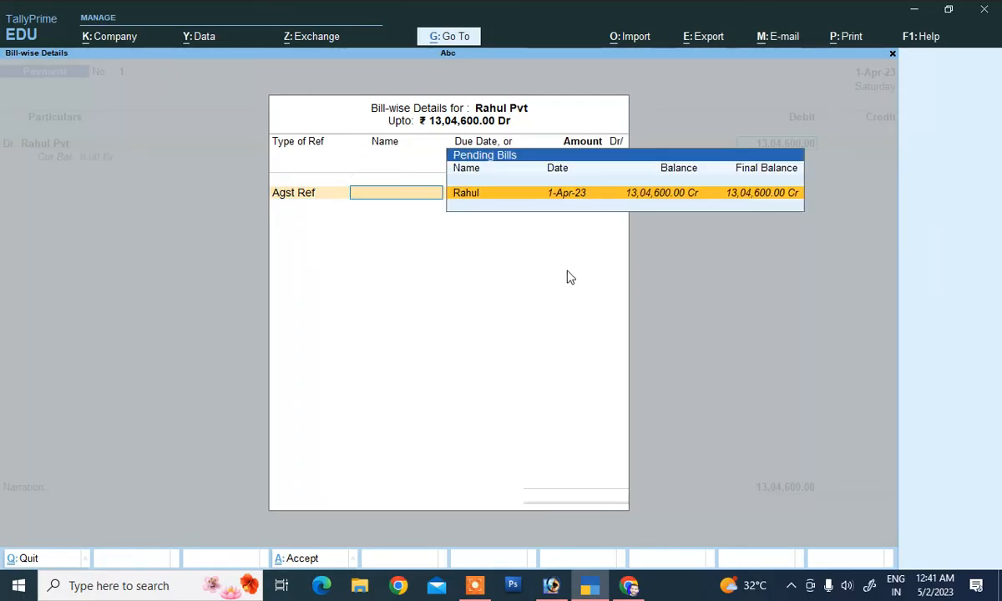
pyautogui.press('Return')
pyautogui.press('Return')
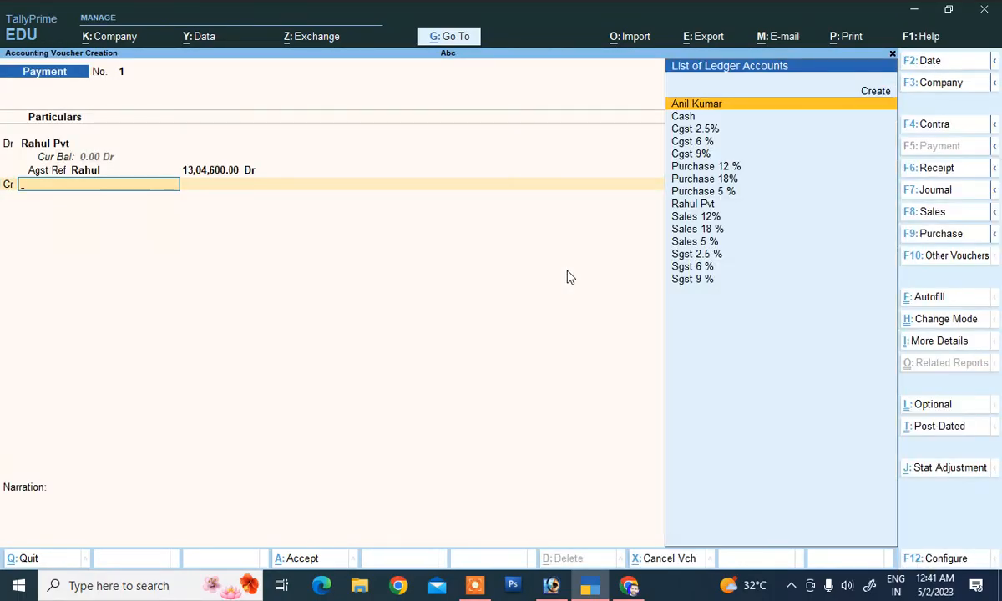
# Credit Cash with 13,04,600, enter the narration "being casg paid" and save the payment voucher.
pyautogui.press('Down')
pyautogui.press('Return')
pyautogui.press('Return')
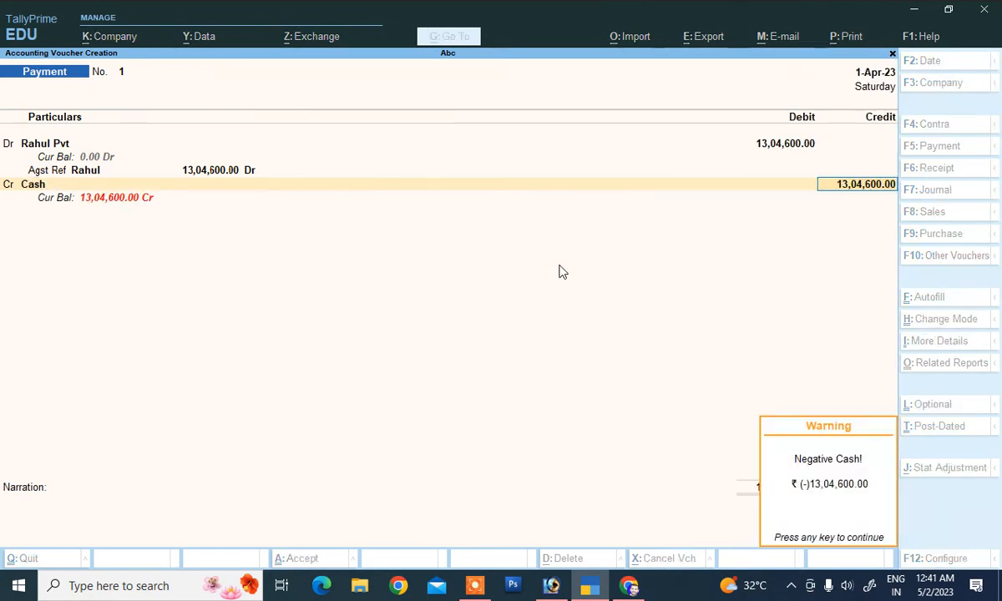
pyautogui.press('Return')
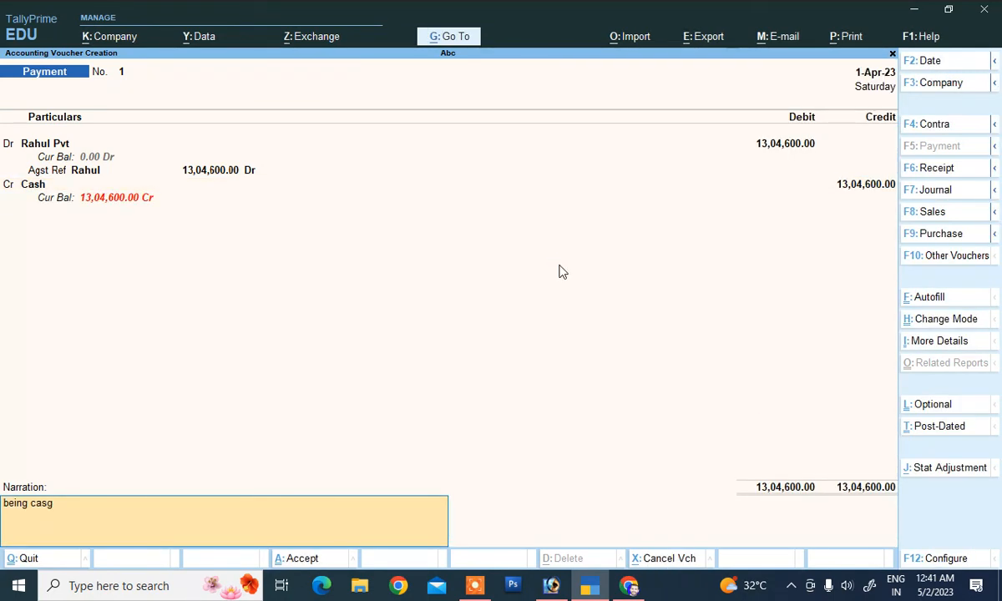
pyautogui.write('being casg paid')
pyautogui.press('Return')
pyautogui.press('Return')
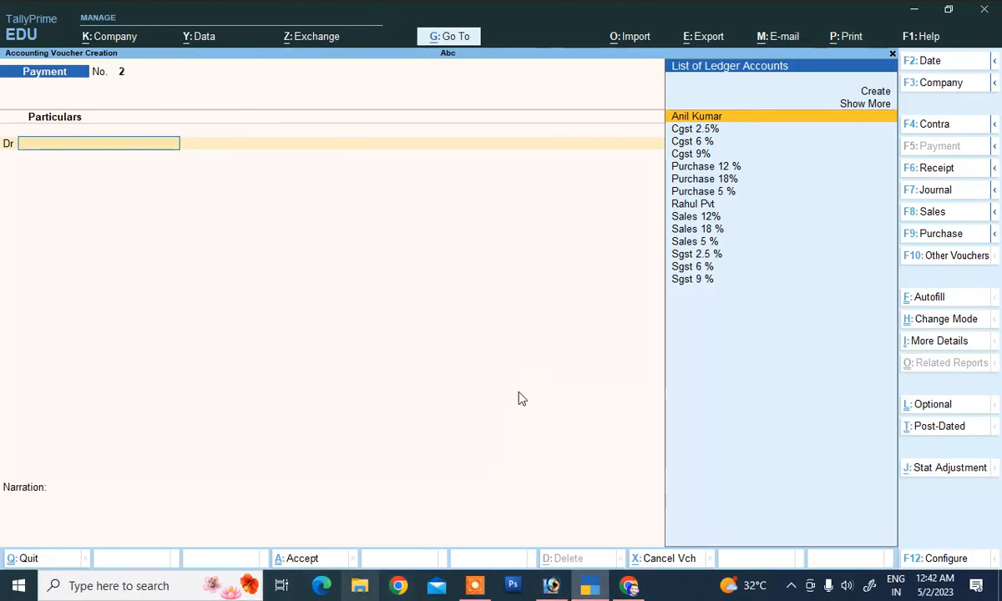
# Start a receipt voucher crediting the customer's ledger with 1,04,700, adjusted against the pending bill as Agst Ref.
pyautogui.click(935, 169)
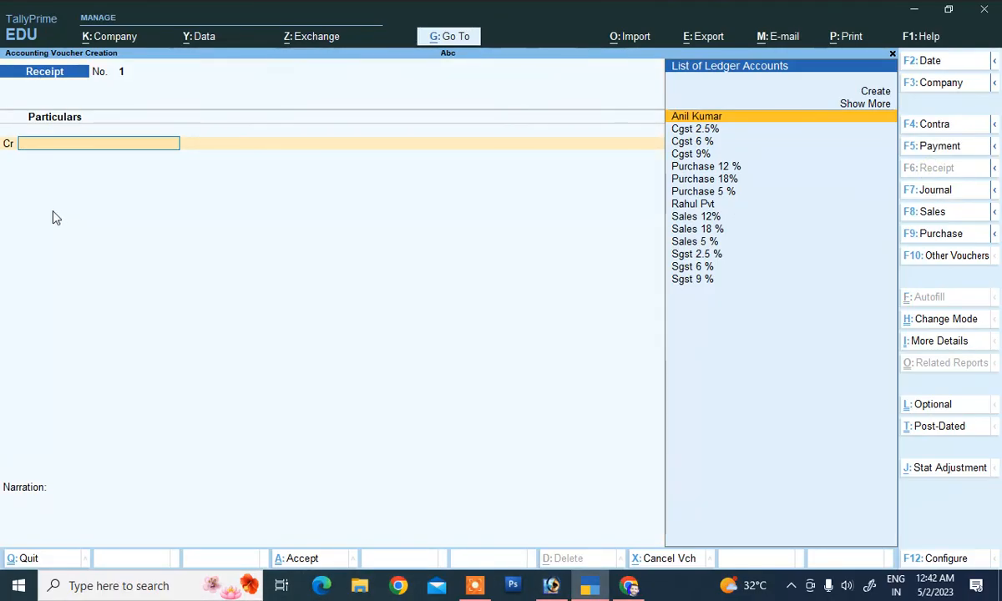
pyautogui.click(704, 123)
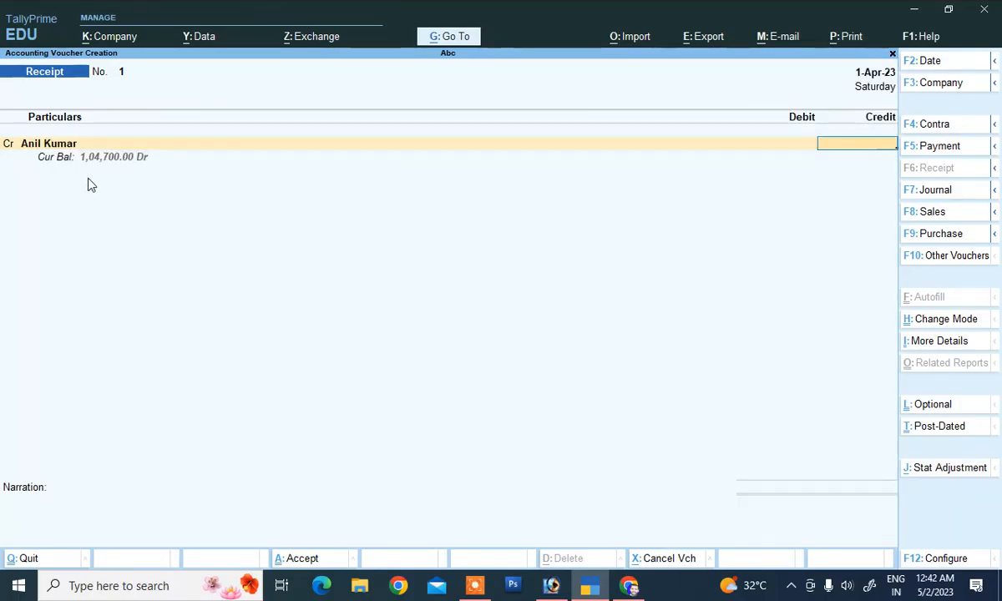
pyautogui.write('04,700')
pyautogui.press('Return')
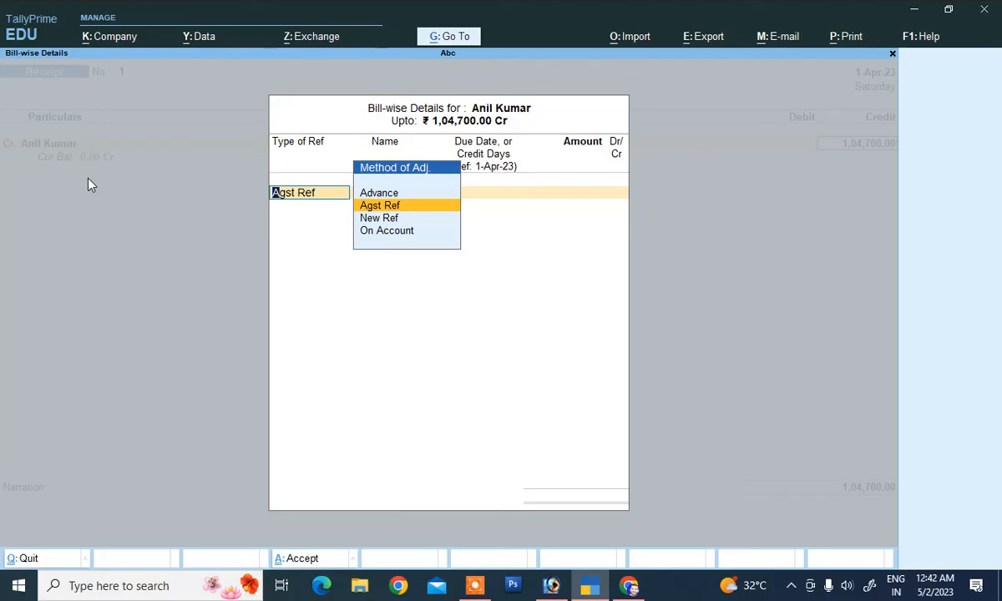
pyautogui.press('Return')
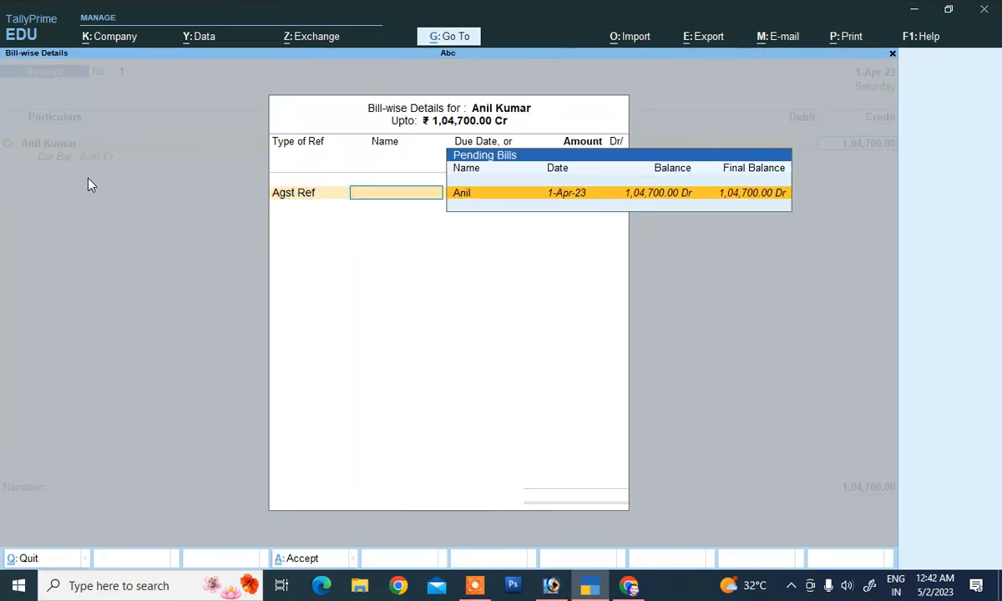
pyautogui.press('Return')
pyautogui.press('Return')
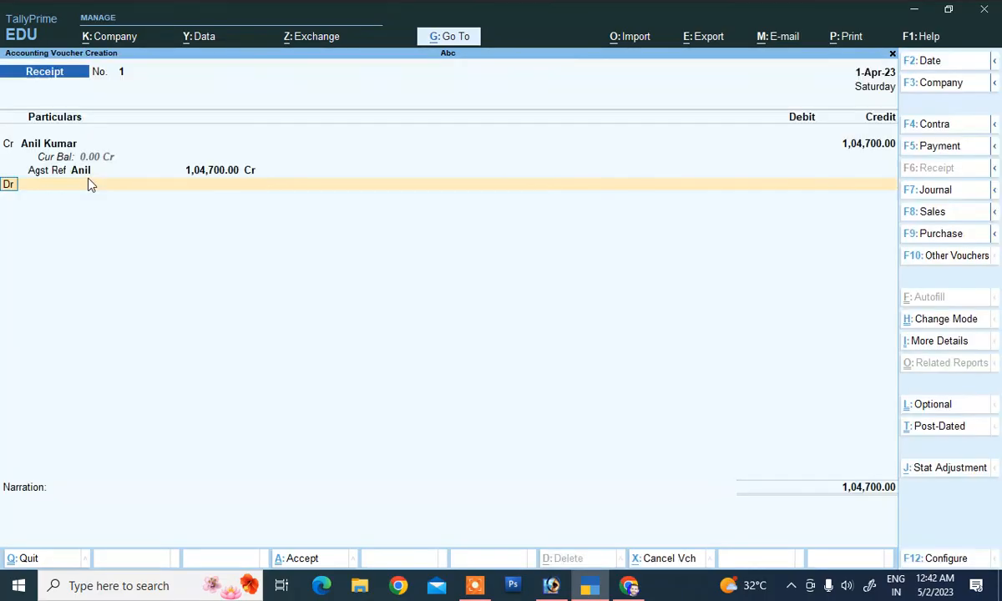
# Debit Cash with 1,04,700, enter the narration "being casg receipt" and save the receipt voucher.
pyautogui.press('Down')
pyautogui.press('Return')
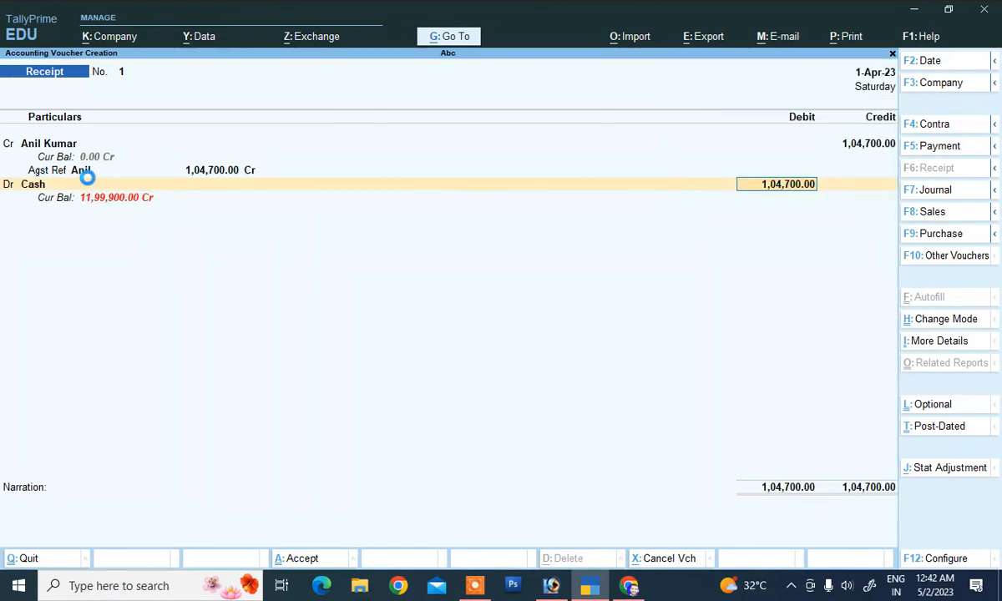
pyautogui.press('Return')
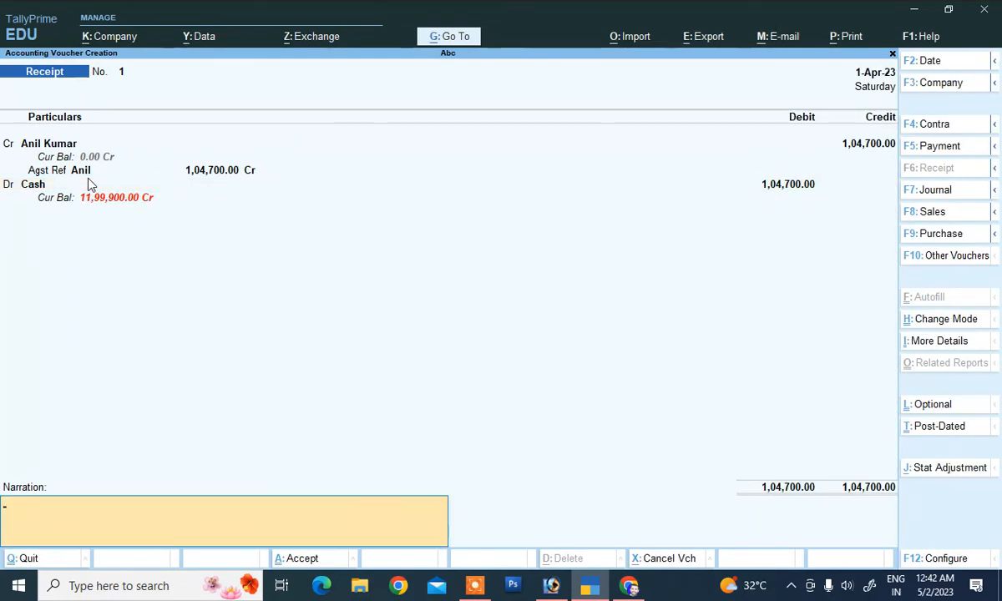
pyautogui.write('being casg receipt')
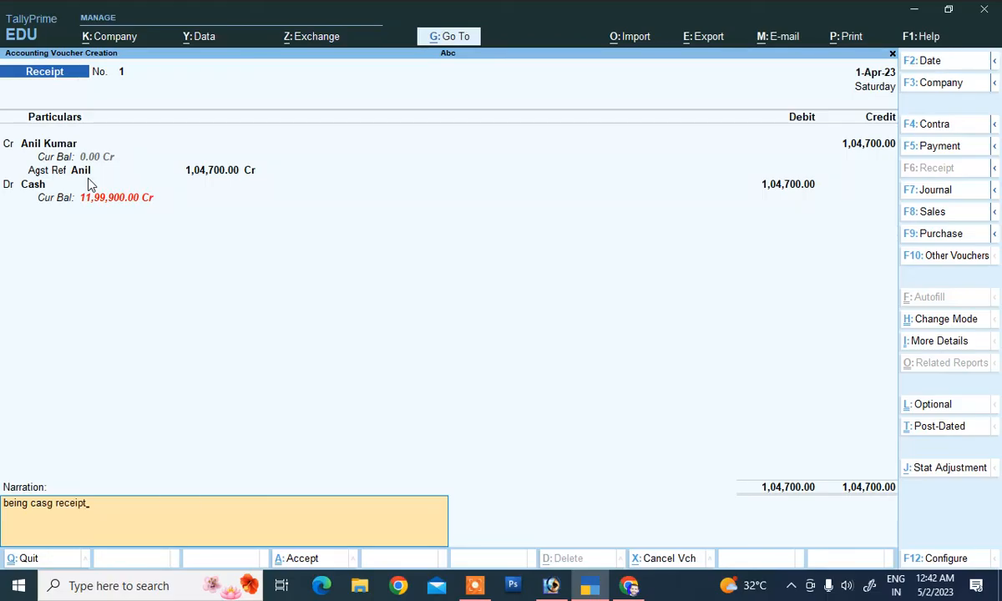
pyautogui.press('Return')
pyautogui.press('Return')
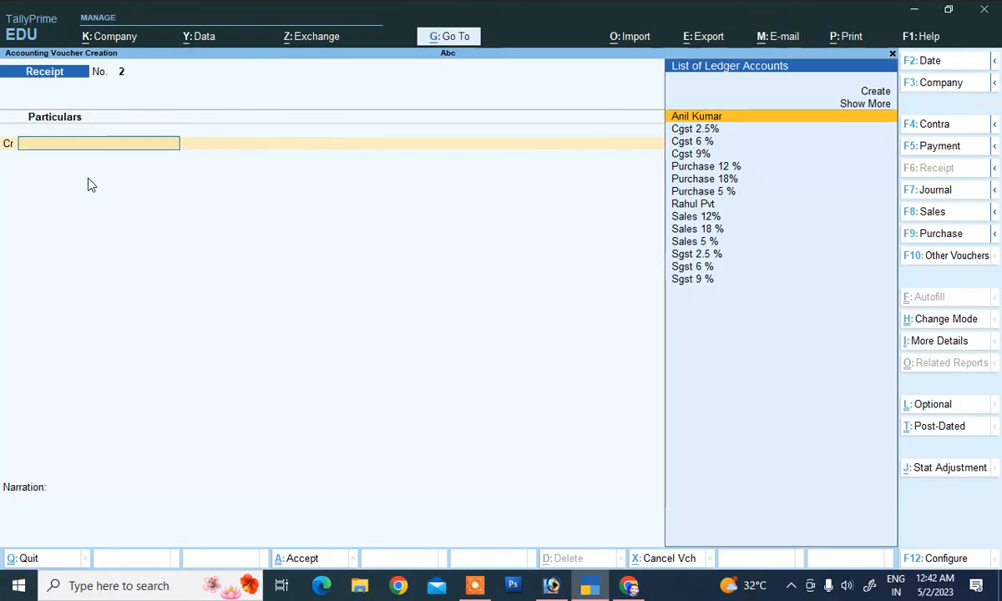